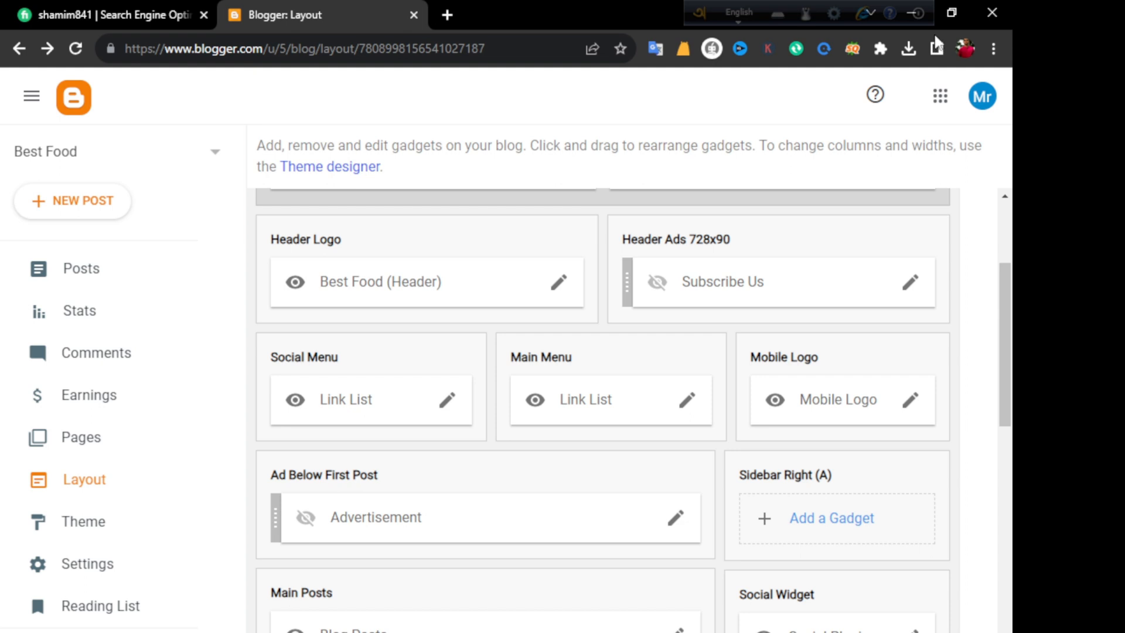
# Open the Main Menu link list gadget for editing and go to the end of its link items.
pyautogui.scroll(3, 554, 469)
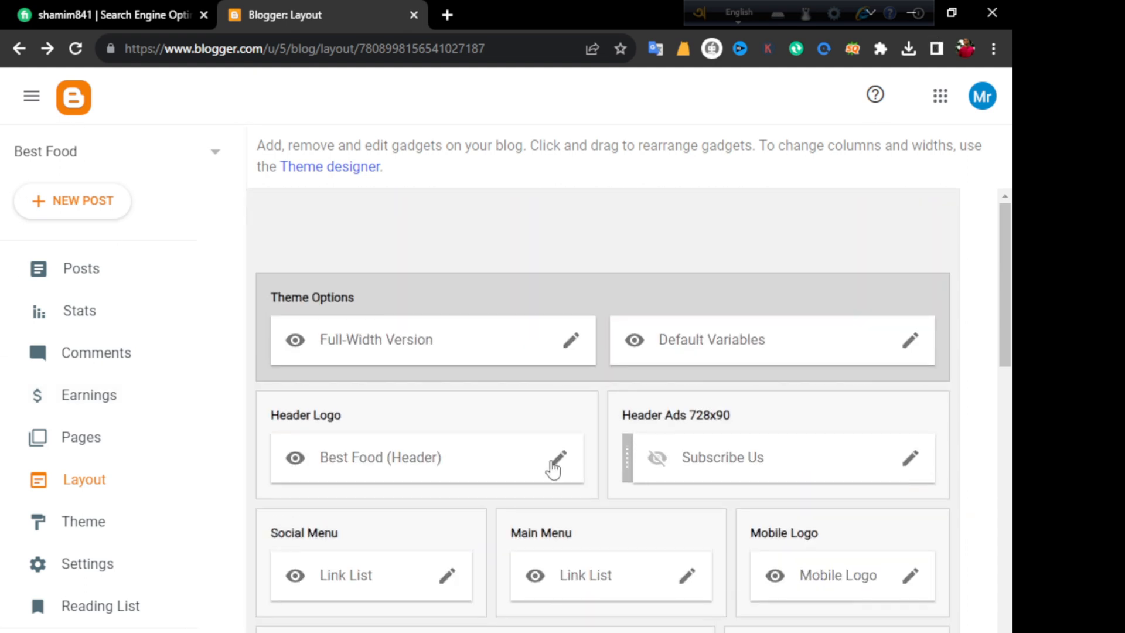
pyautogui.scroll(-2, 645, 459)
pyautogui.scroll(-2, 701, 495)
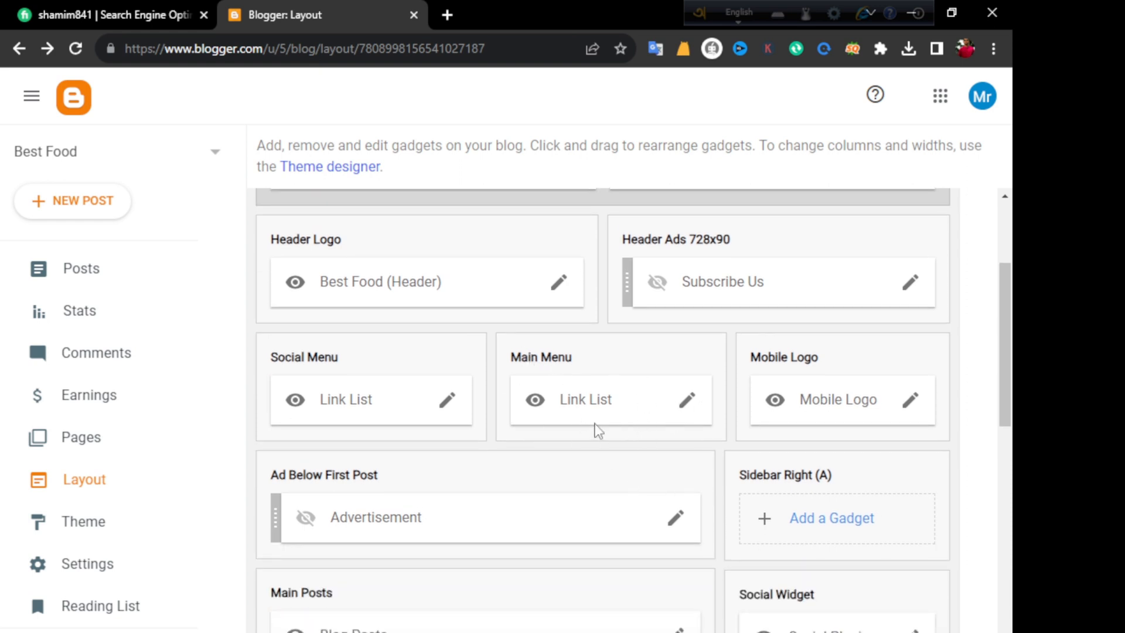
pyautogui.click(687, 400)
pyautogui.scroll(-3, 469, 448)
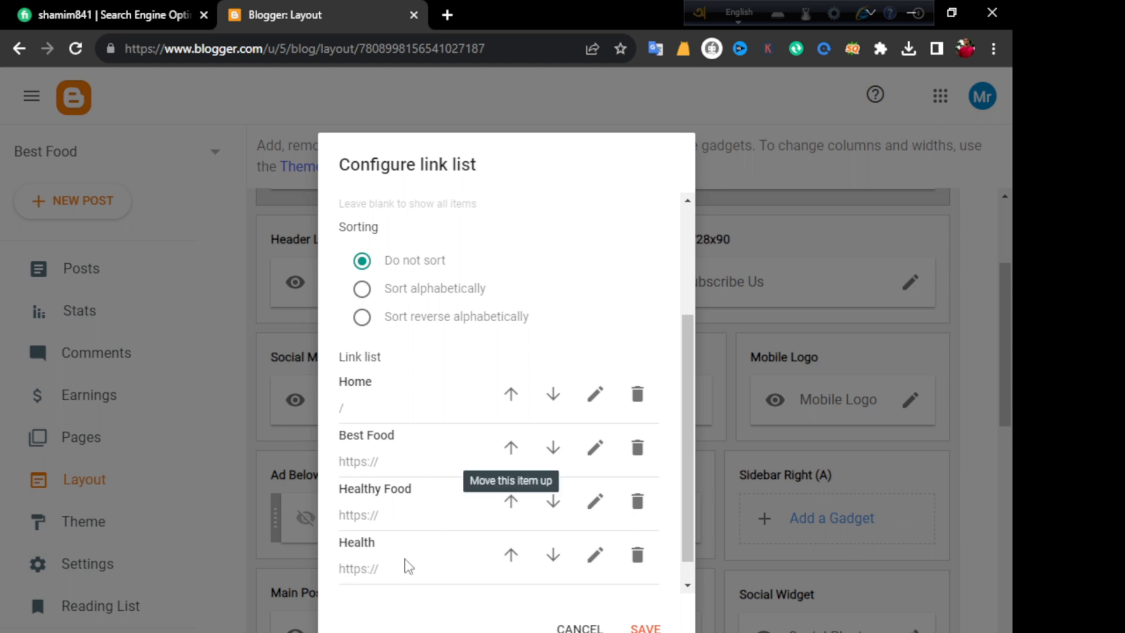
pyautogui.scroll(-1, 398, 568)
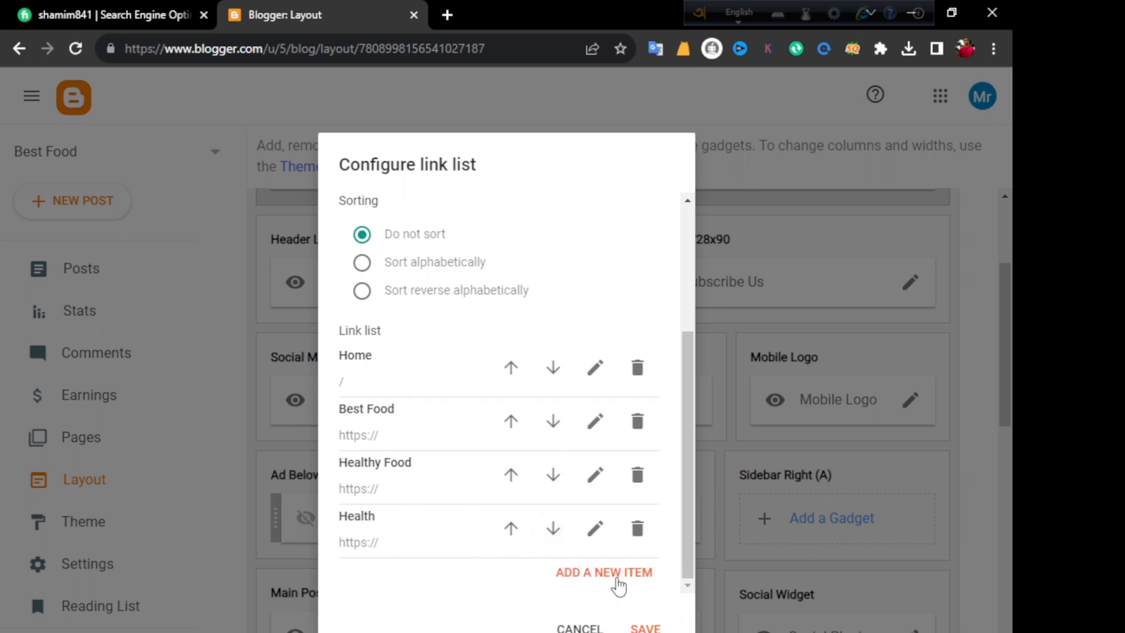
pyautogui.click(619, 580)
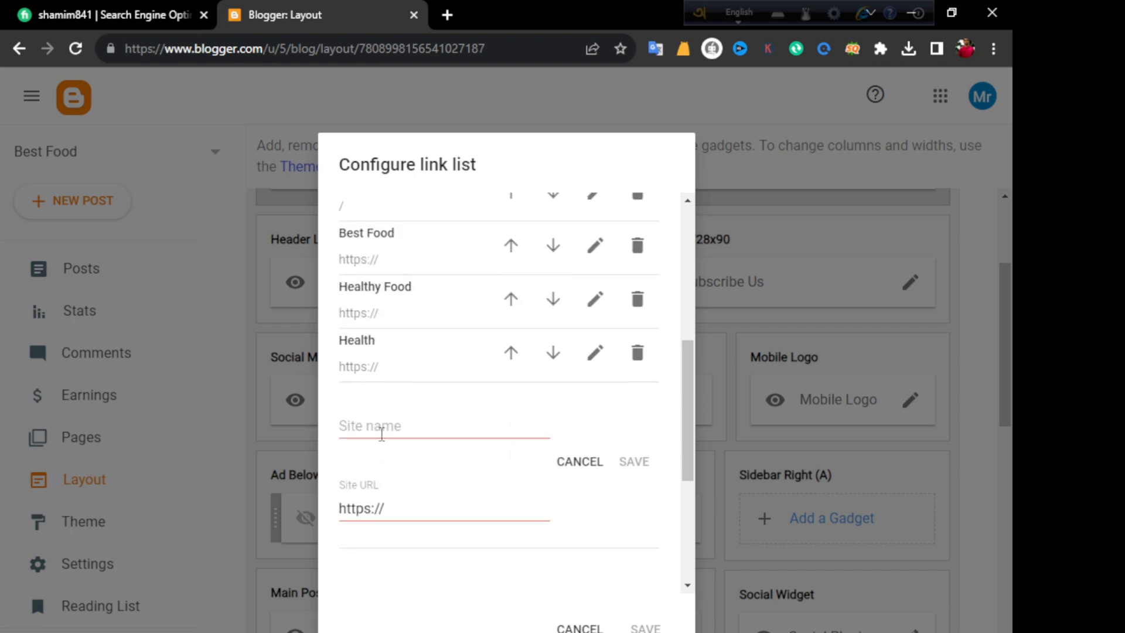
pyautogui.click(375, 423)
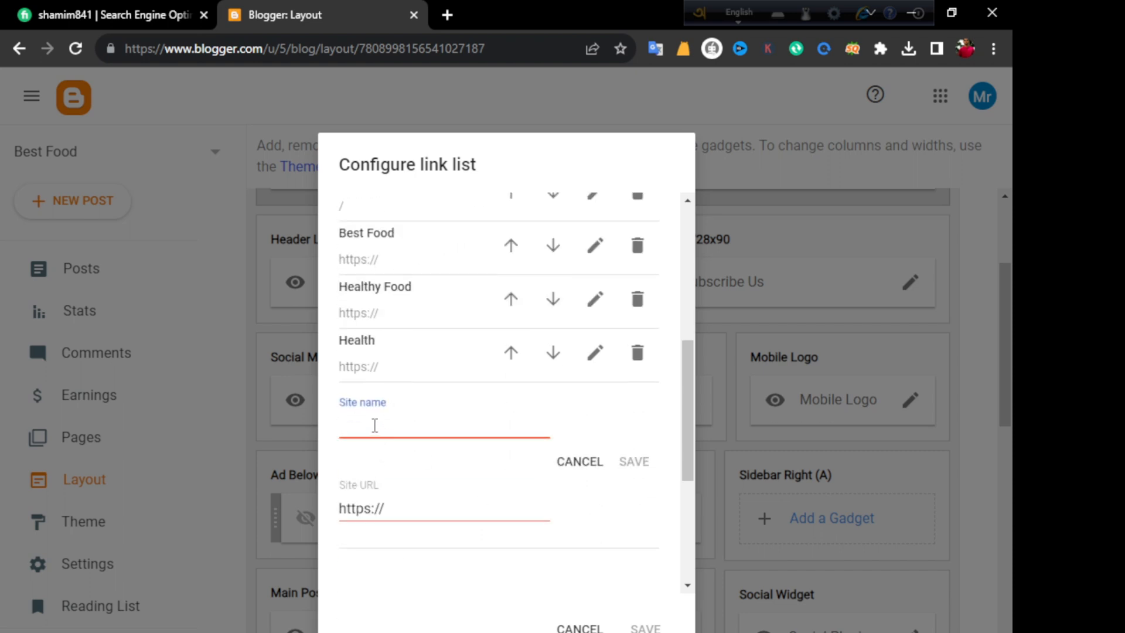
pyautogui.rightClick(399, 423)
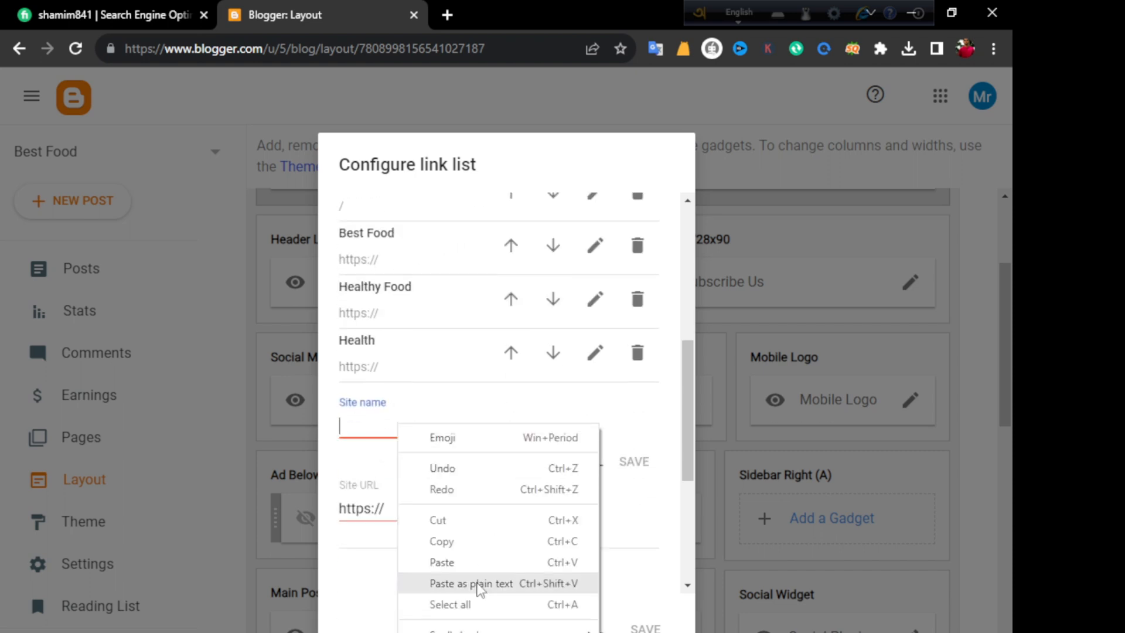
pyautogui.click(470, 576)
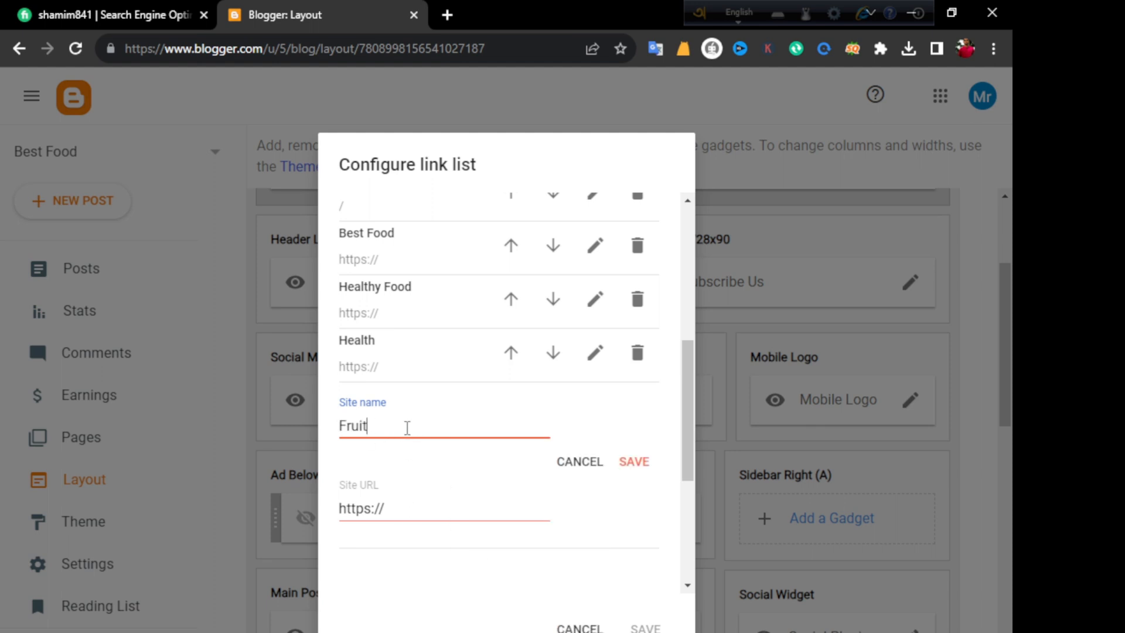
pyautogui.moveTo(385, 427); pyautogui.dragTo(275, 430)
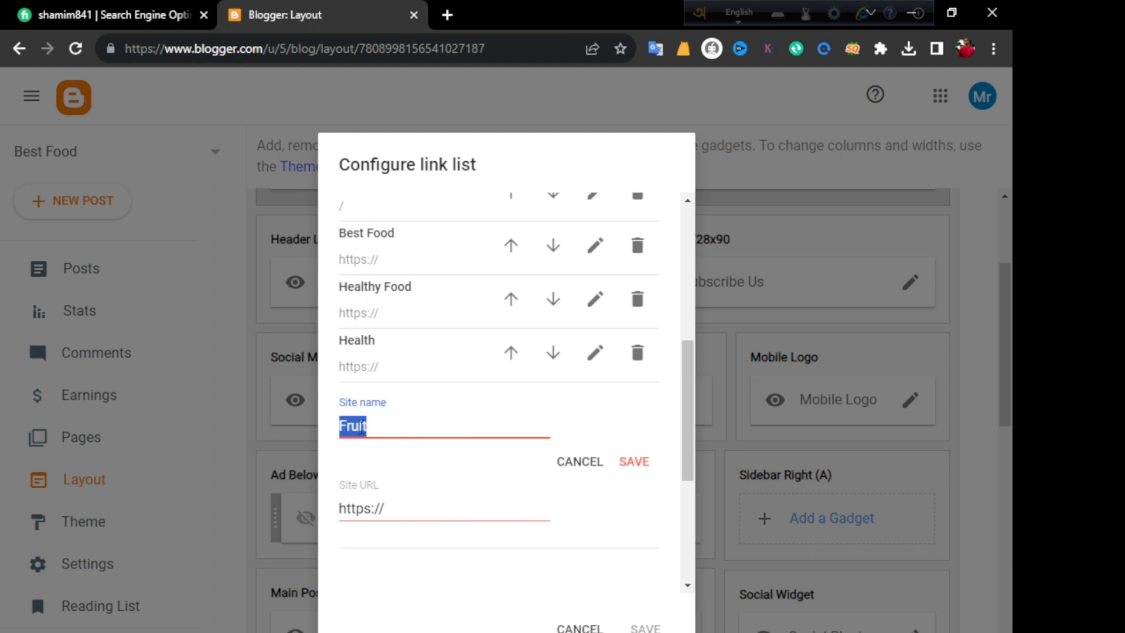
pyautogui.click(362, 428)
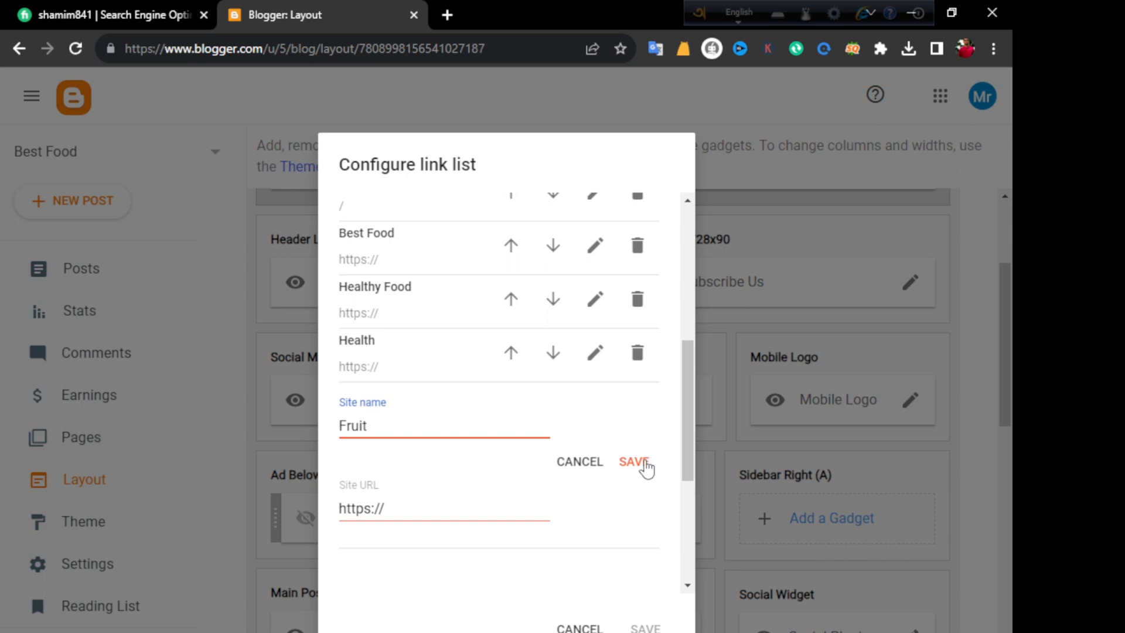
pyautogui.click(645, 463)
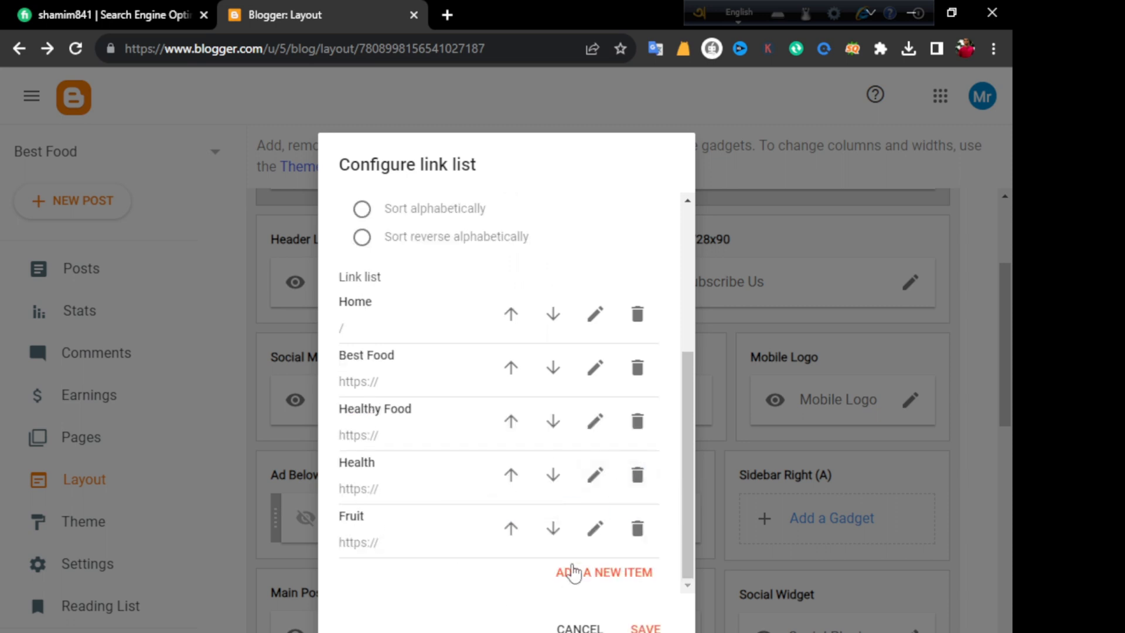
# Rename the Fruit link item to _Fruit and save the Main Menu link list.
pyautogui.click(596, 528)
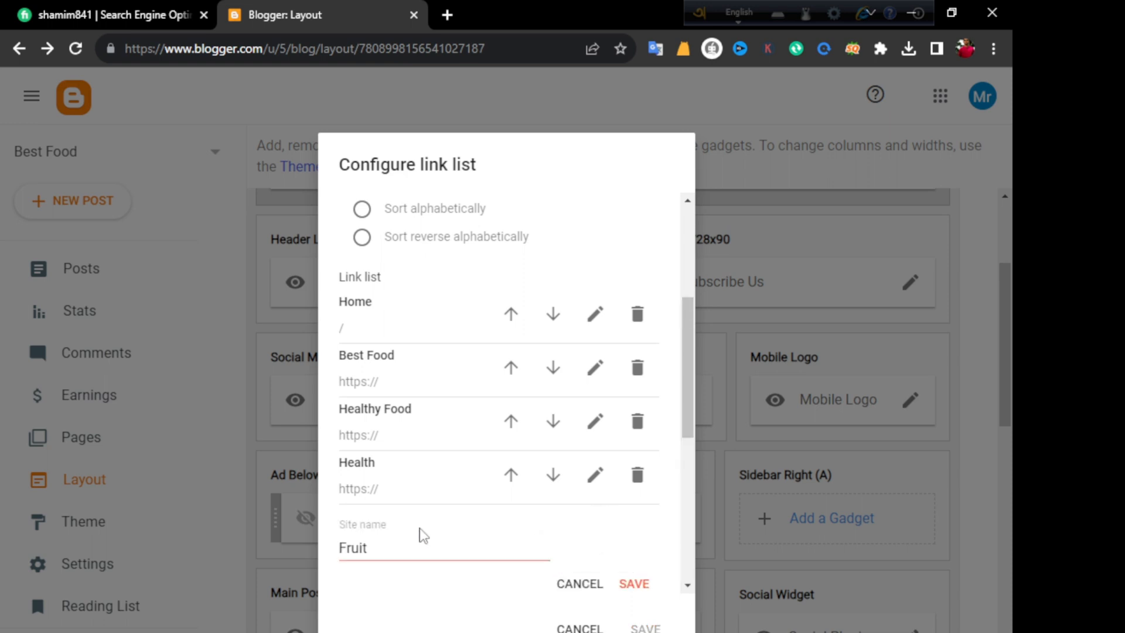
pyautogui.scroll(-3, 424, 535)
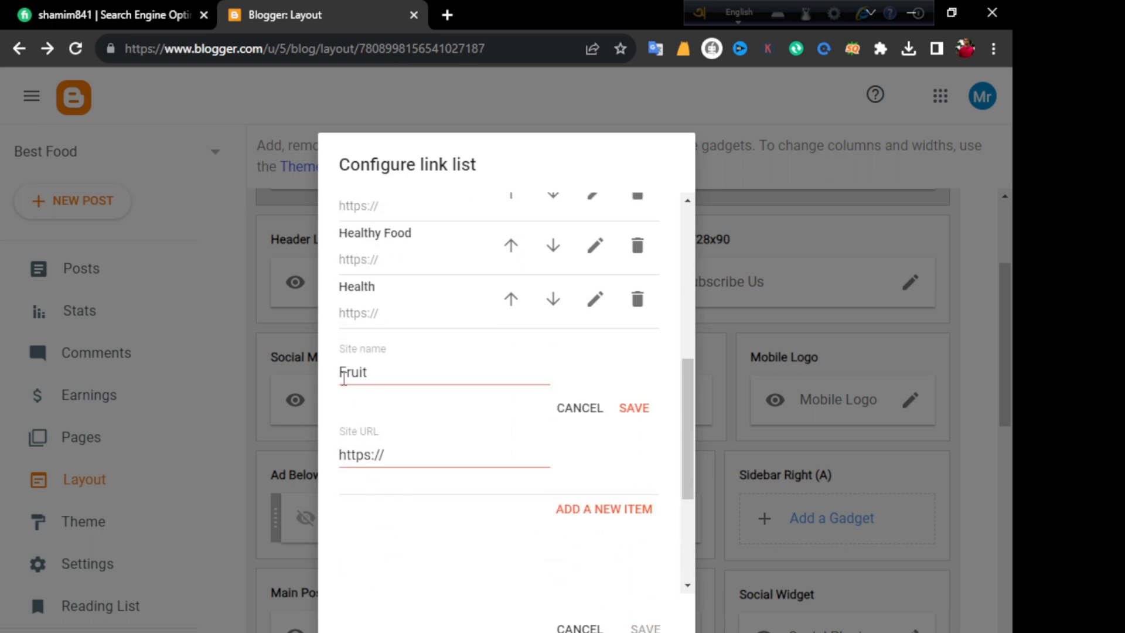
pyautogui.click(342, 375)
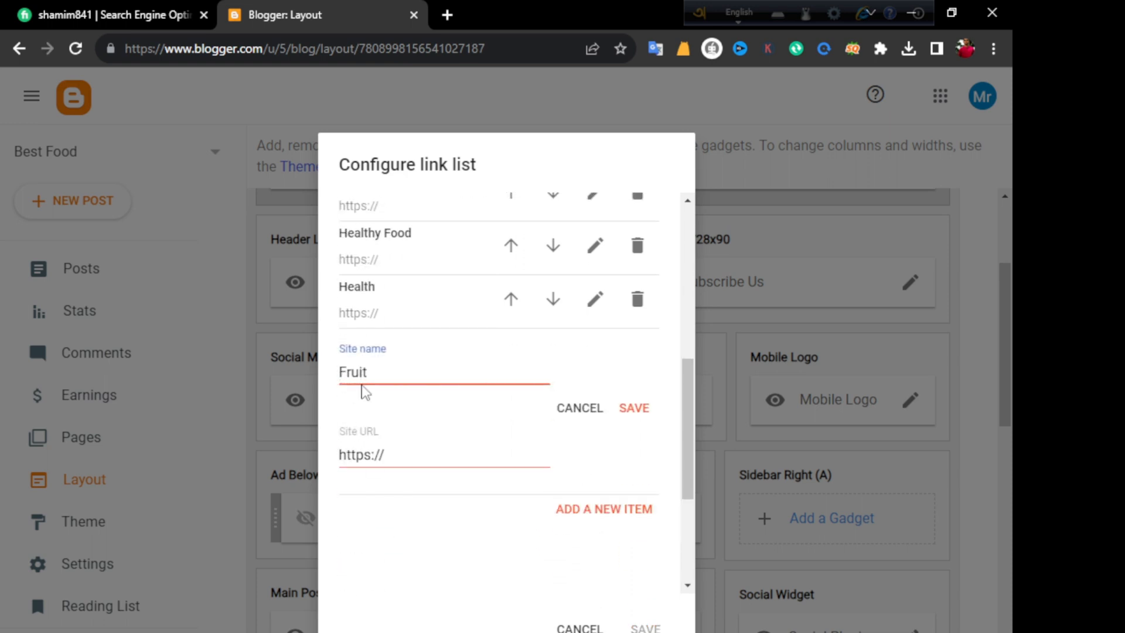
pyautogui.write('-')
pyautogui.press('BackSpace')
pyautogui.write('_')
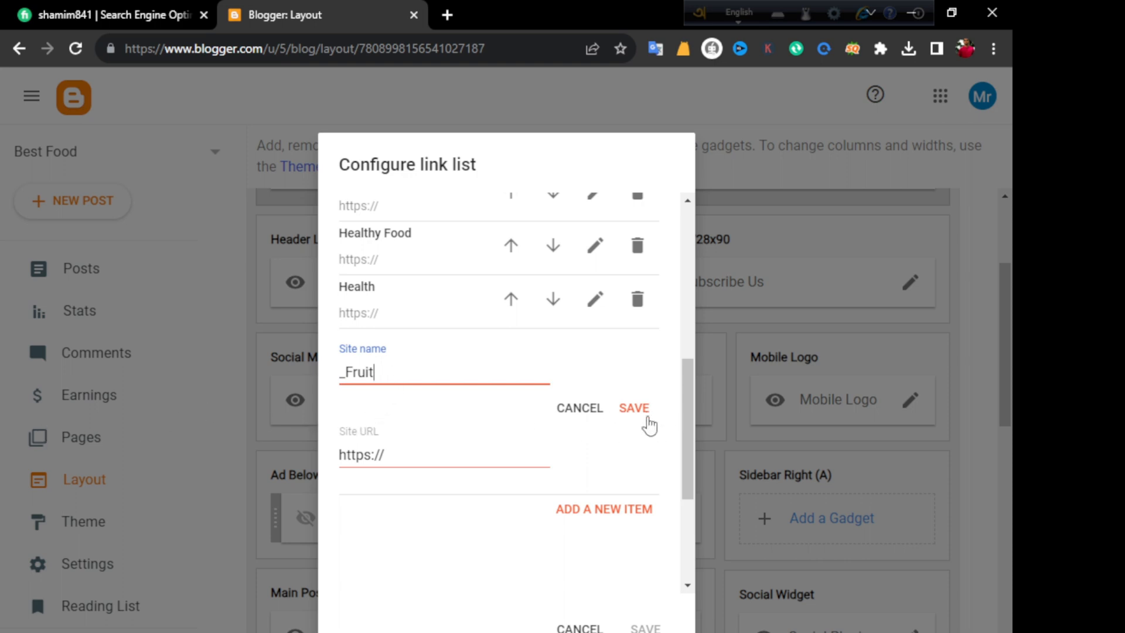
pyautogui.click(637, 408)
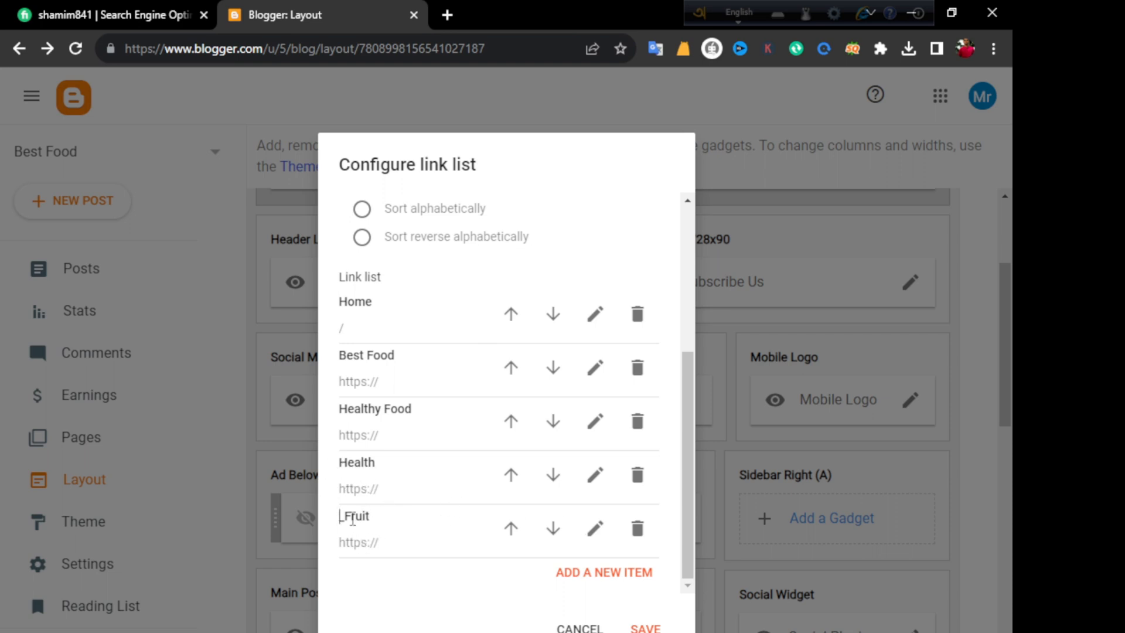
pyautogui.moveTo(340, 464); pyautogui.dragTo(375, 479)
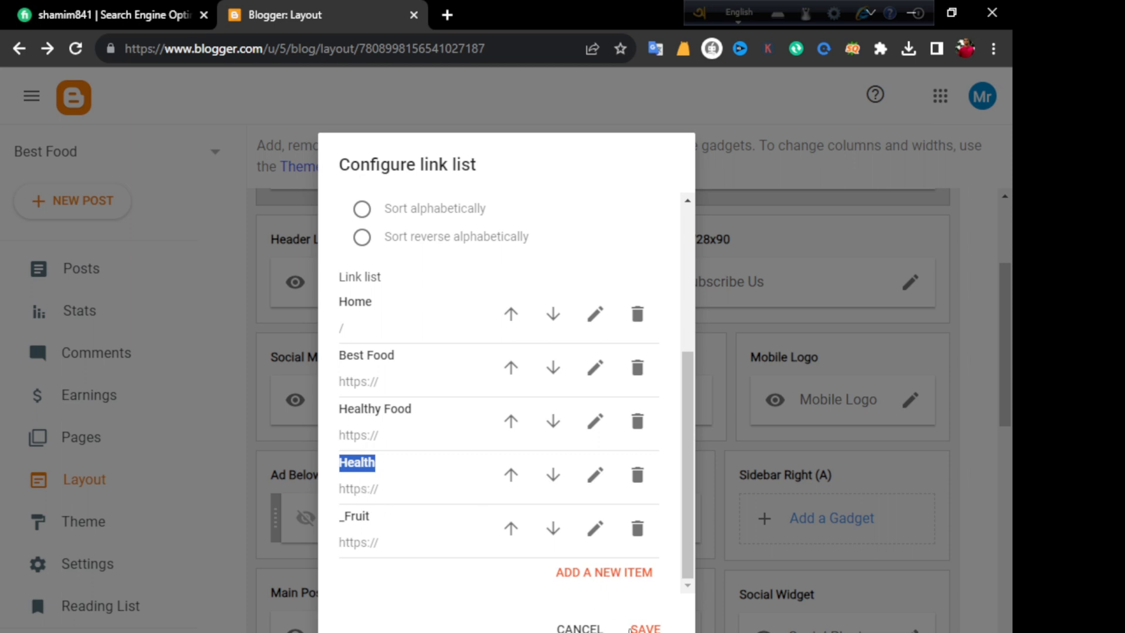
pyautogui.click(643, 629)
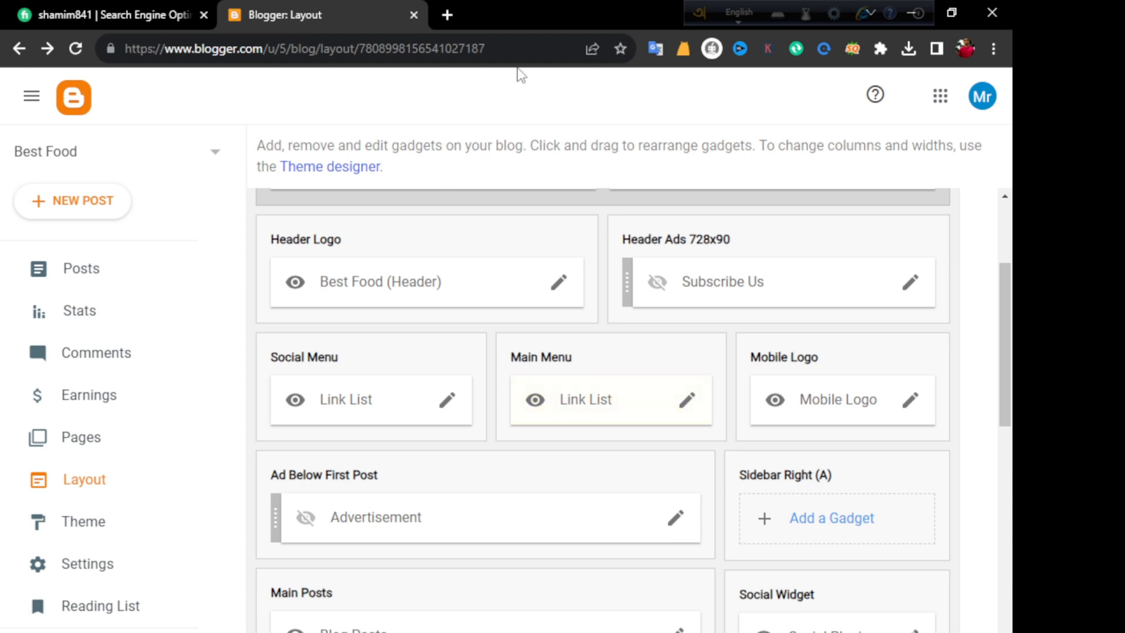
# View the live Best Food blog to check its navigation menu.
pyautogui.scroll(-1, 130, 603)
pyautogui.click(91, 606)
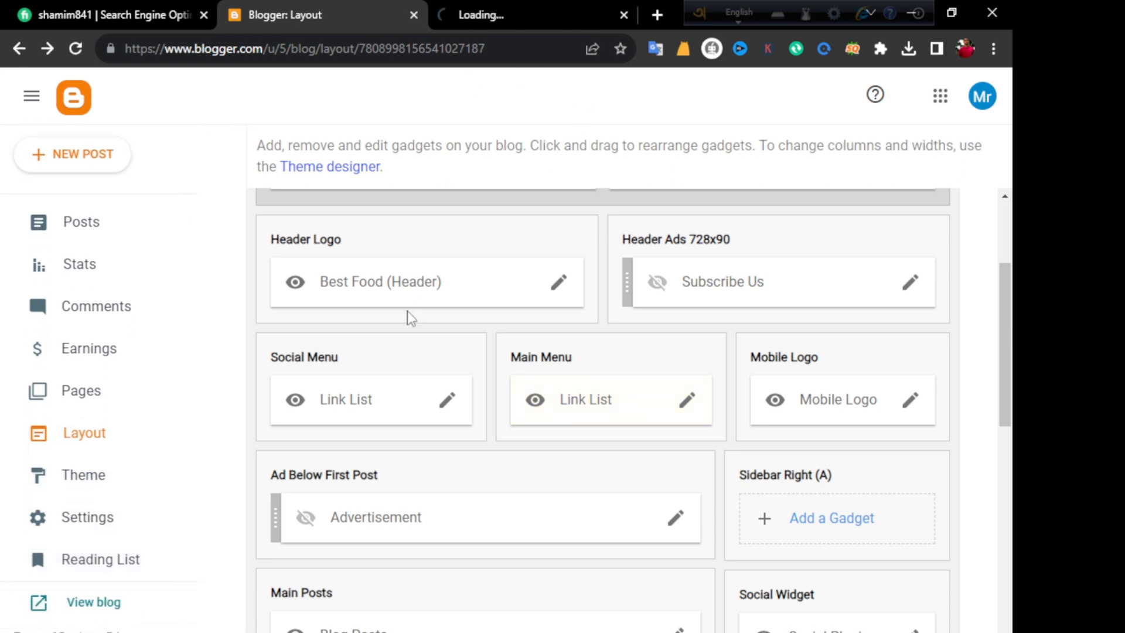
pyautogui.click(523, 13)
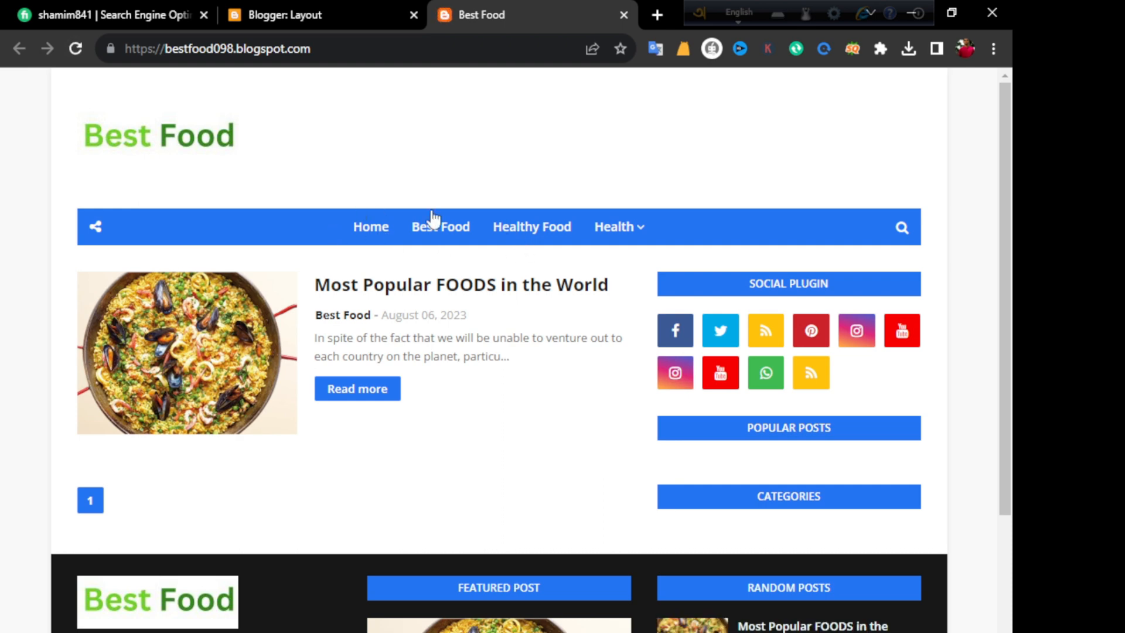
# Return to the Blogger layout and reopen the Main Menu link list at its link items.
pyautogui.click(269, 11)
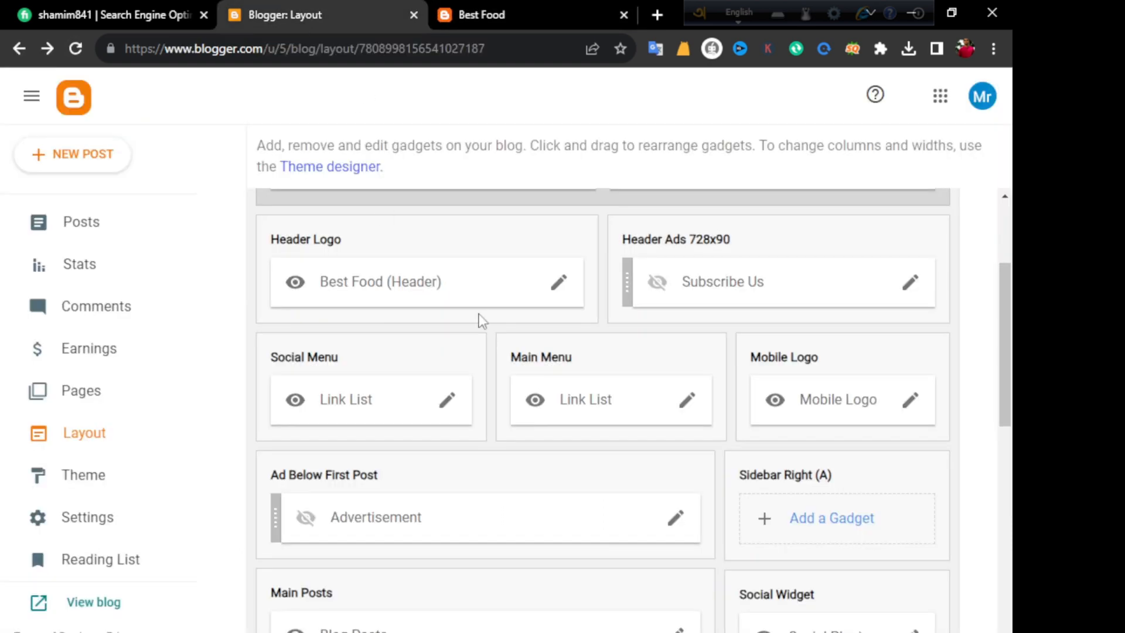
pyautogui.click(687, 404)
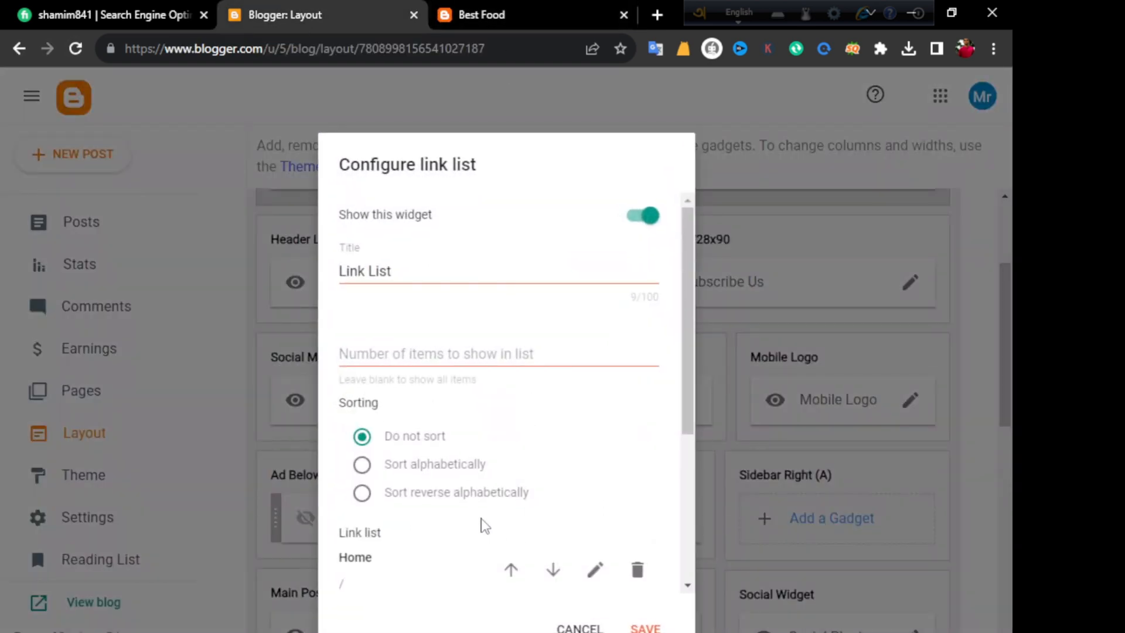
pyautogui.scroll(-5, 482, 524)
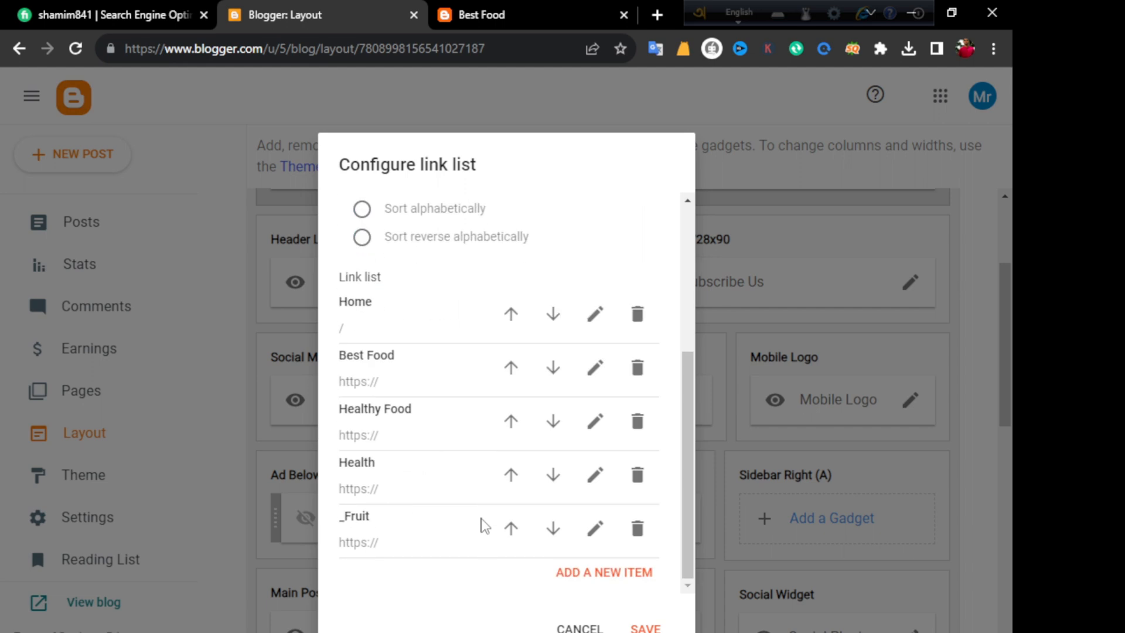
# Compare the live blog's navigation menu and its Health dropdown with the item order in the link list.
pyautogui.click(540, 8)
pyautogui.moveTo(610, 237)
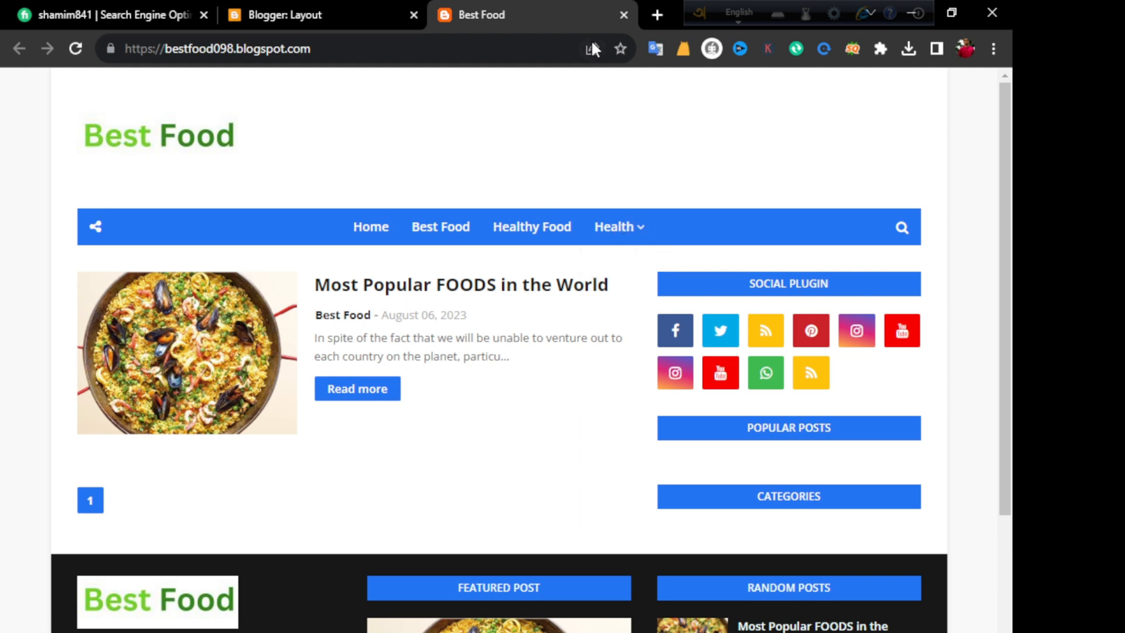
pyautogui.click(367, 8)
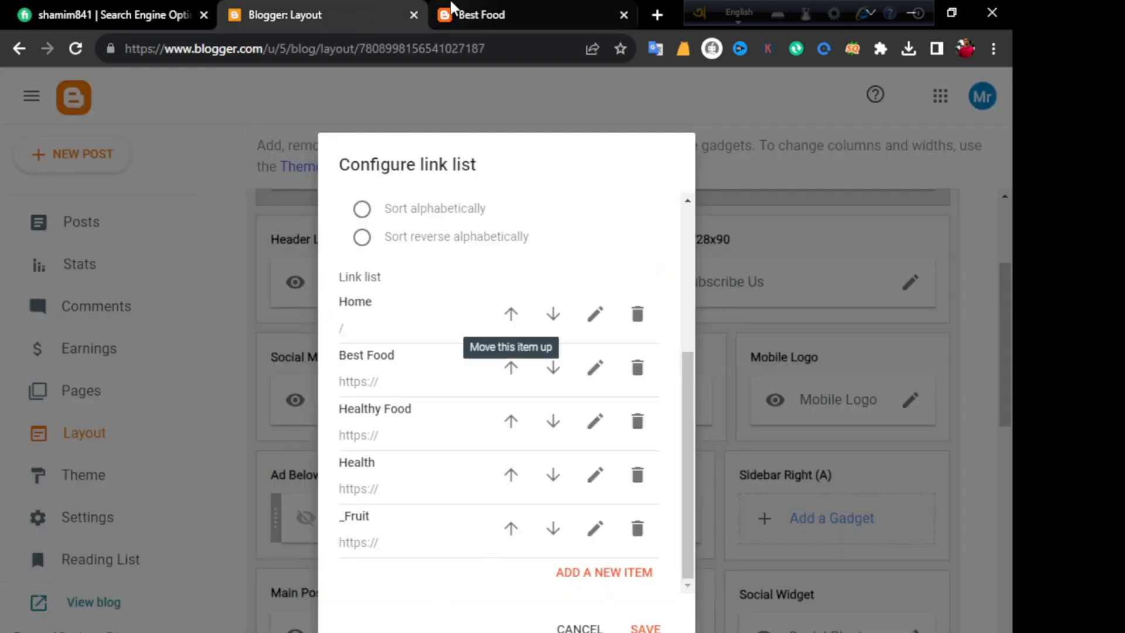
pyautogui.click(485, 10)
pyautogui.click(379, 6)
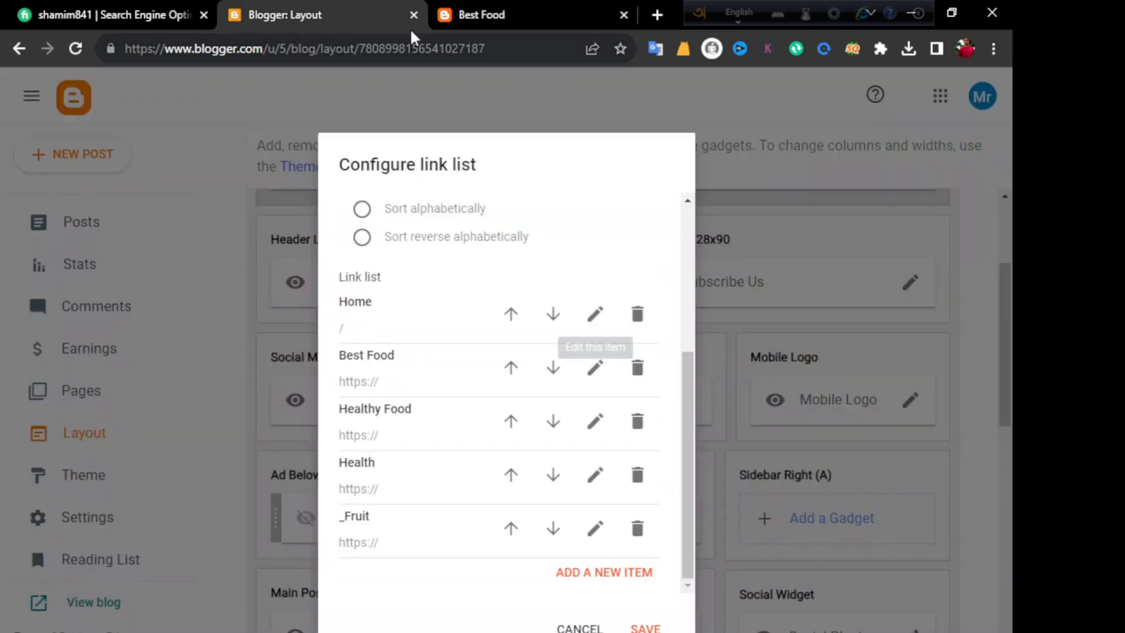
pyautogui.click(516, 17)
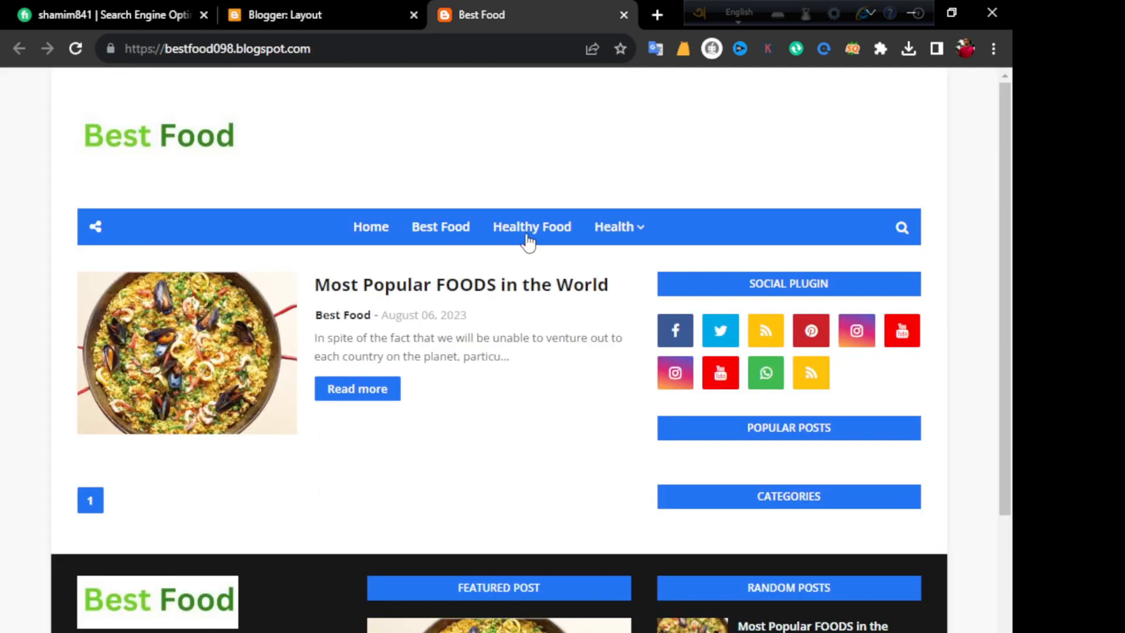
pyautogui.click(304, 17)
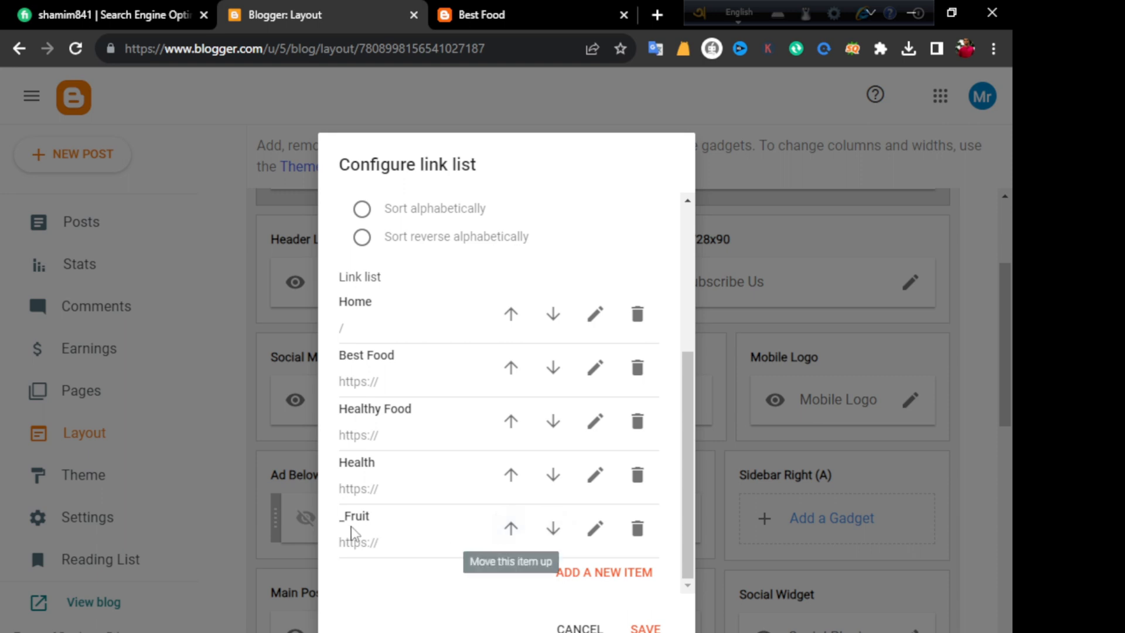
# Move the _Fruit item directly below Healthy Food and save the Main Menu link list.
pyautogui.click(511, 529)
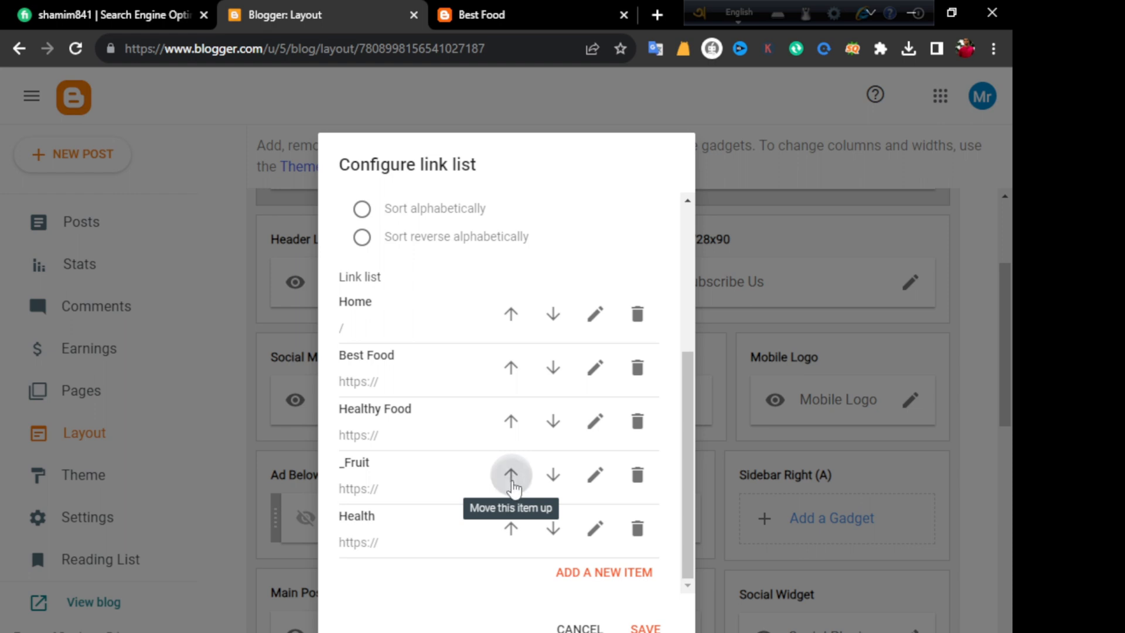
pyautogui.click(511, 476)
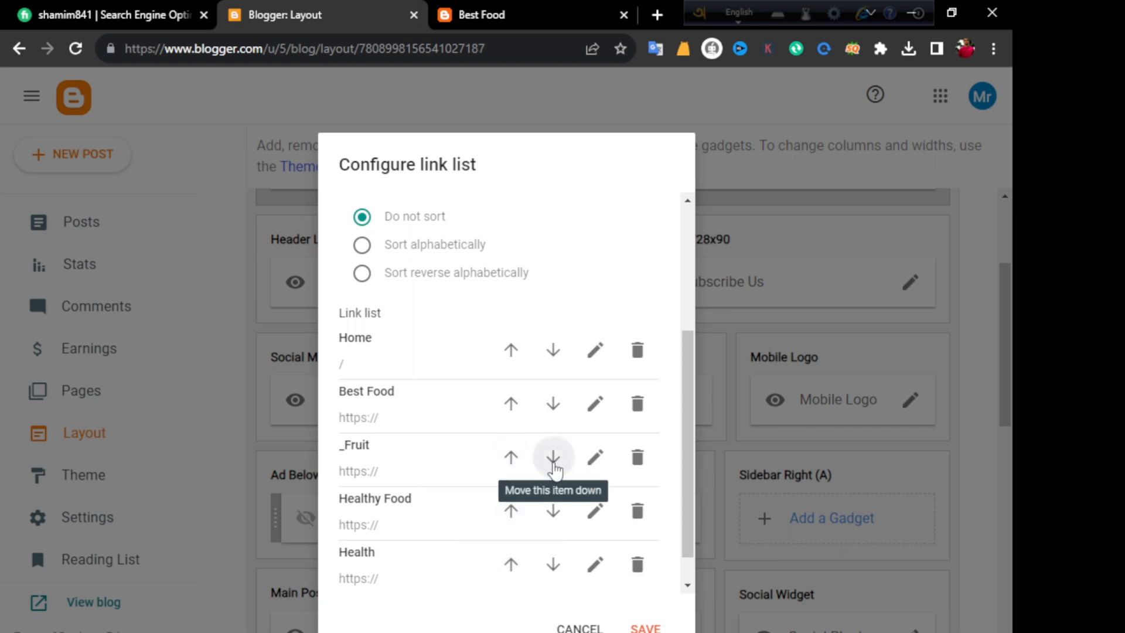
pyautogui.click(553, 459)
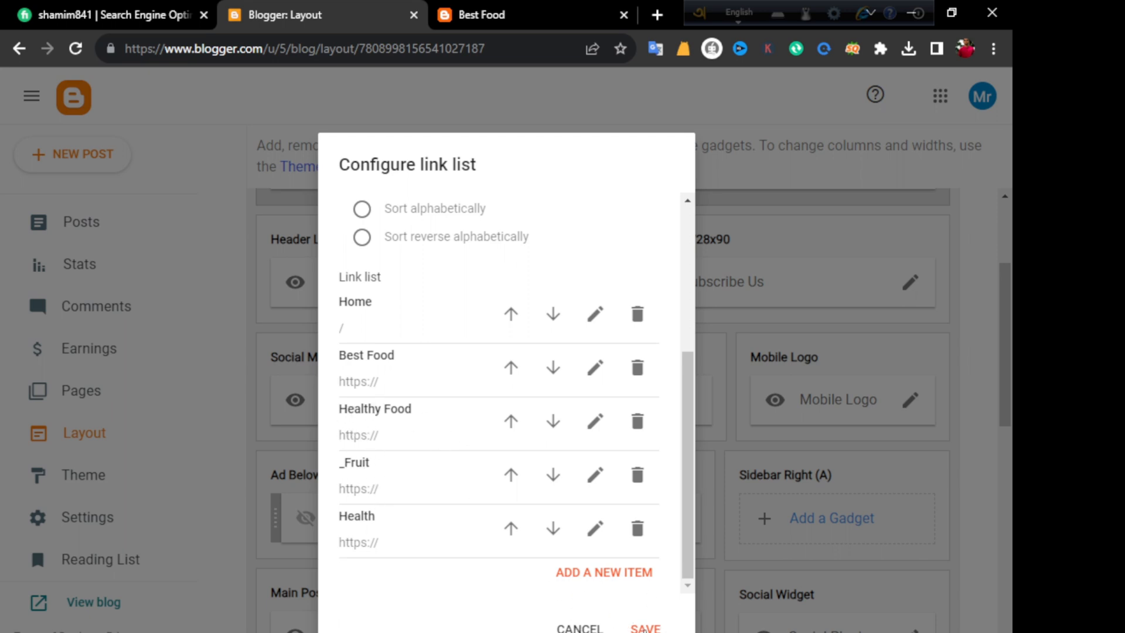
pyautogui.click(645, 630)
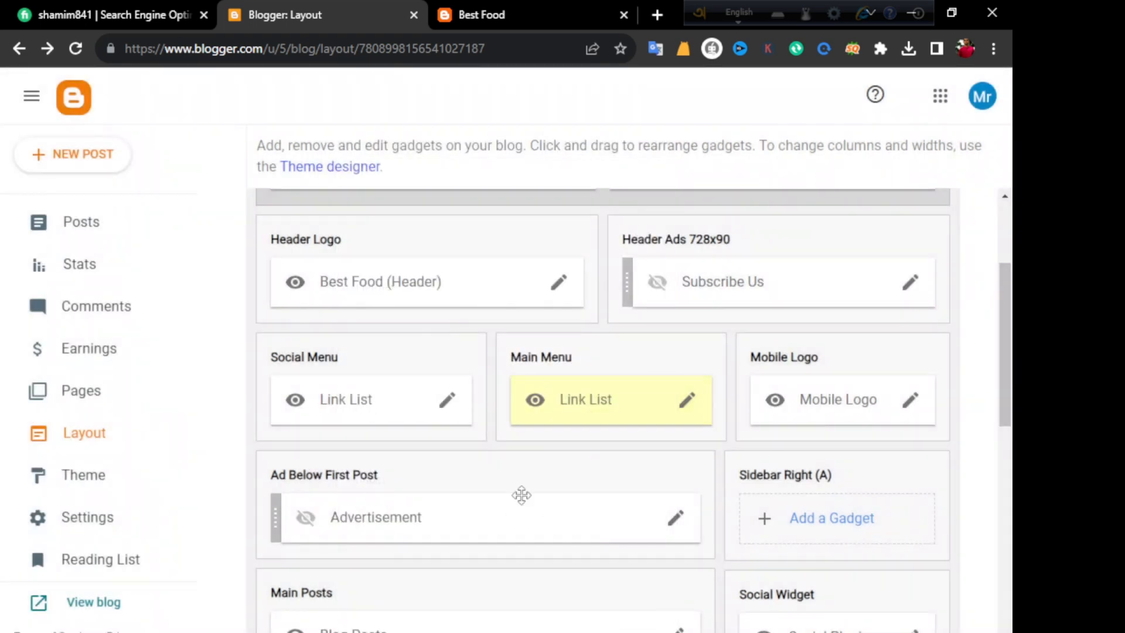
# Reload the live blog and check the dropdown under Healthy Food in the navigation menu.
pyautogui.click(482, 15)
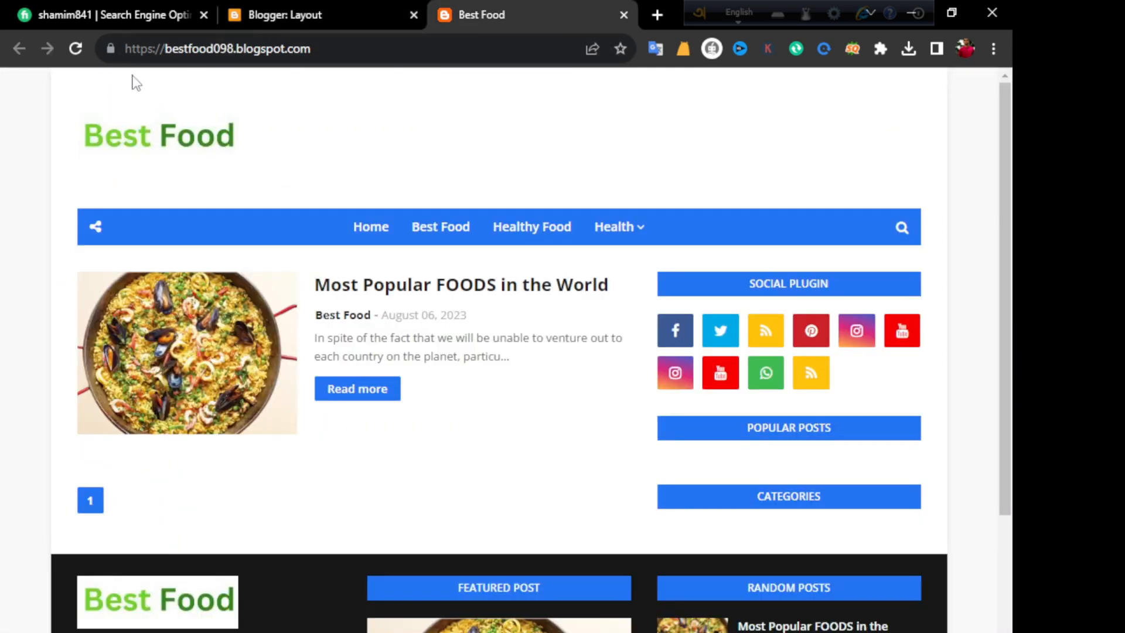
pyautogui.click(75, 48)
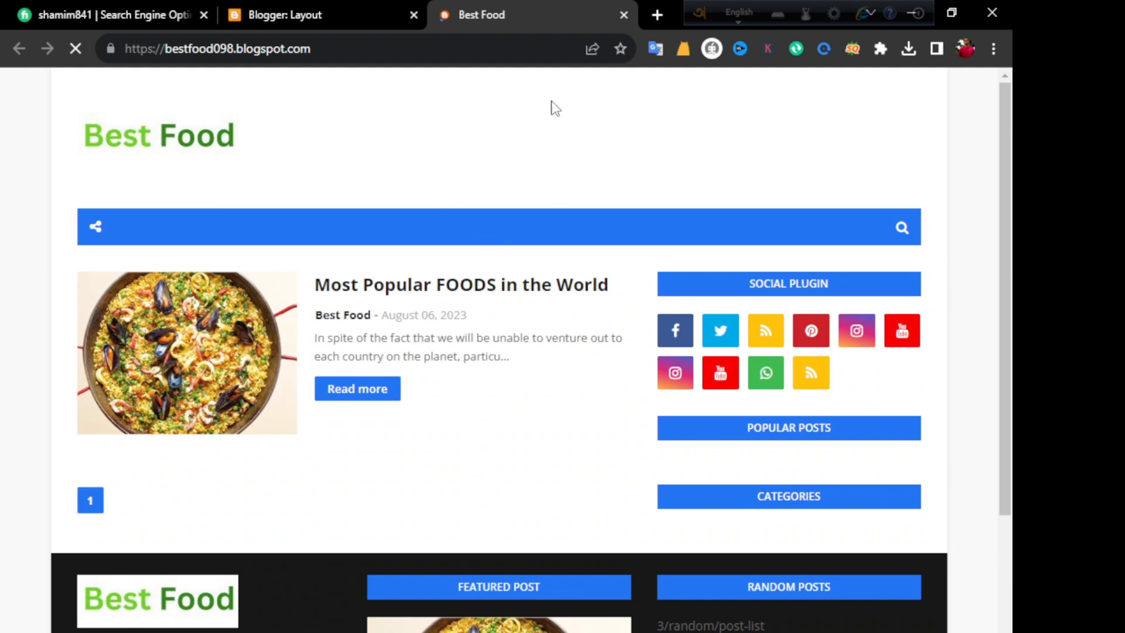
pyautogui.moveTo(507, 226)
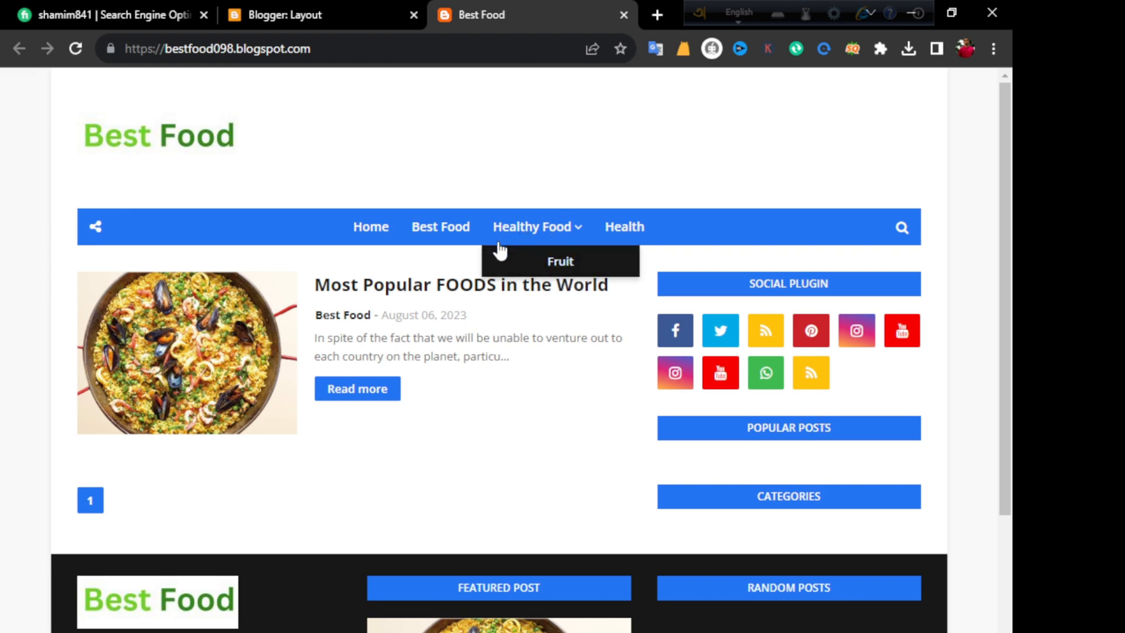
# Return to the Blogger layout and open the Menu Footer Widget link list at its link items.
pyautogui.click(304, 9)
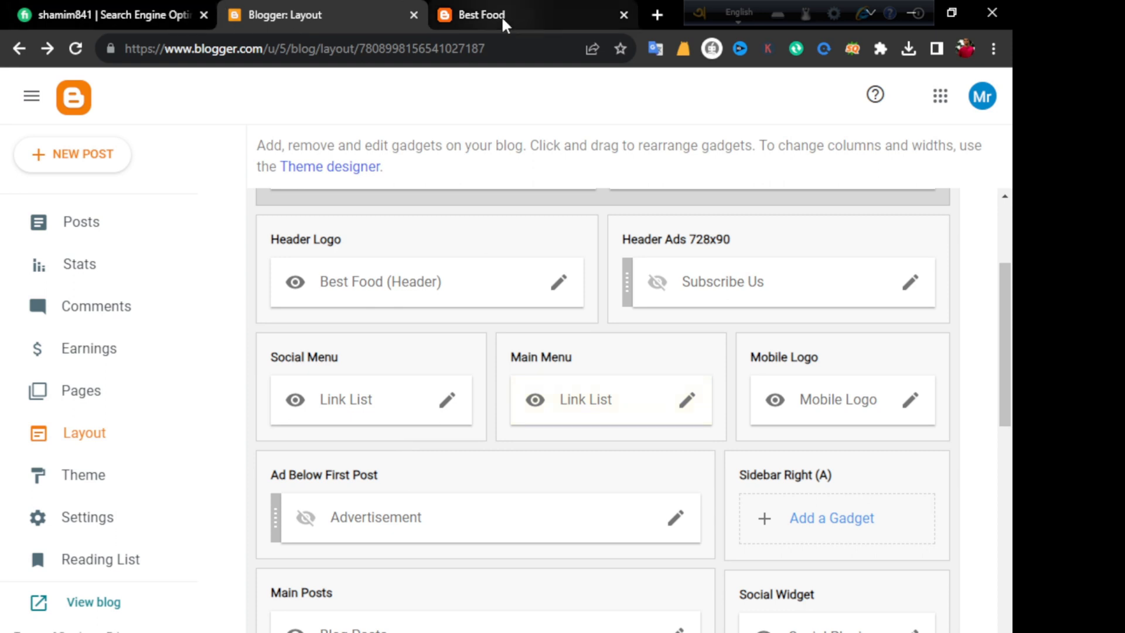
pyautogui.moveTo(503, 23)
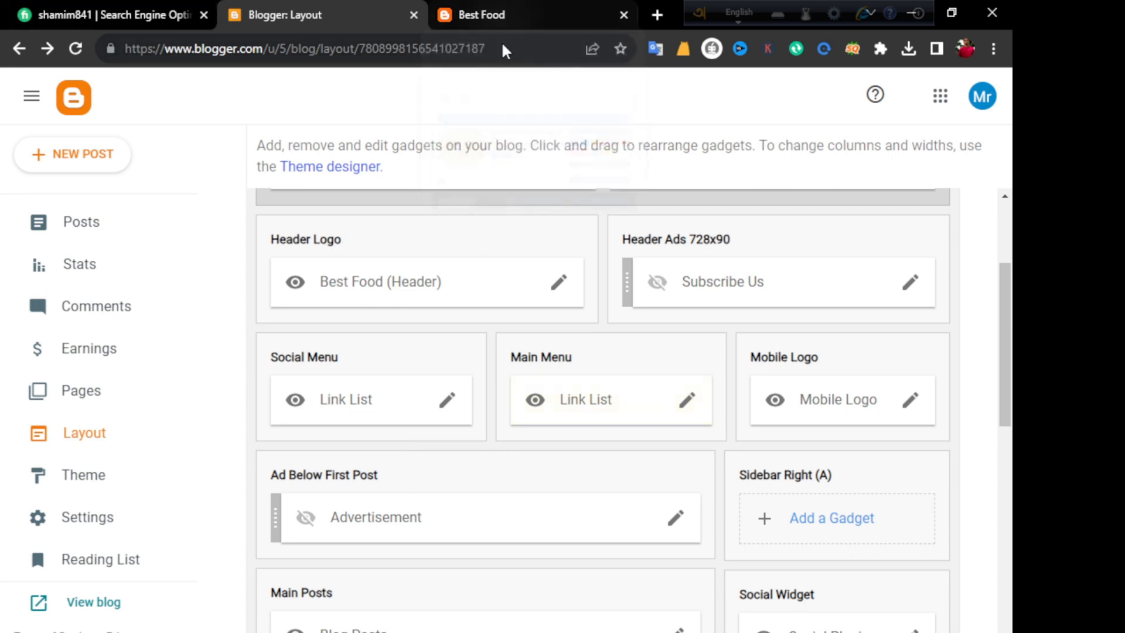
pyautogui.scroll(-1, 662, 400)
pyautogui.scroll(-10, 662, 400)
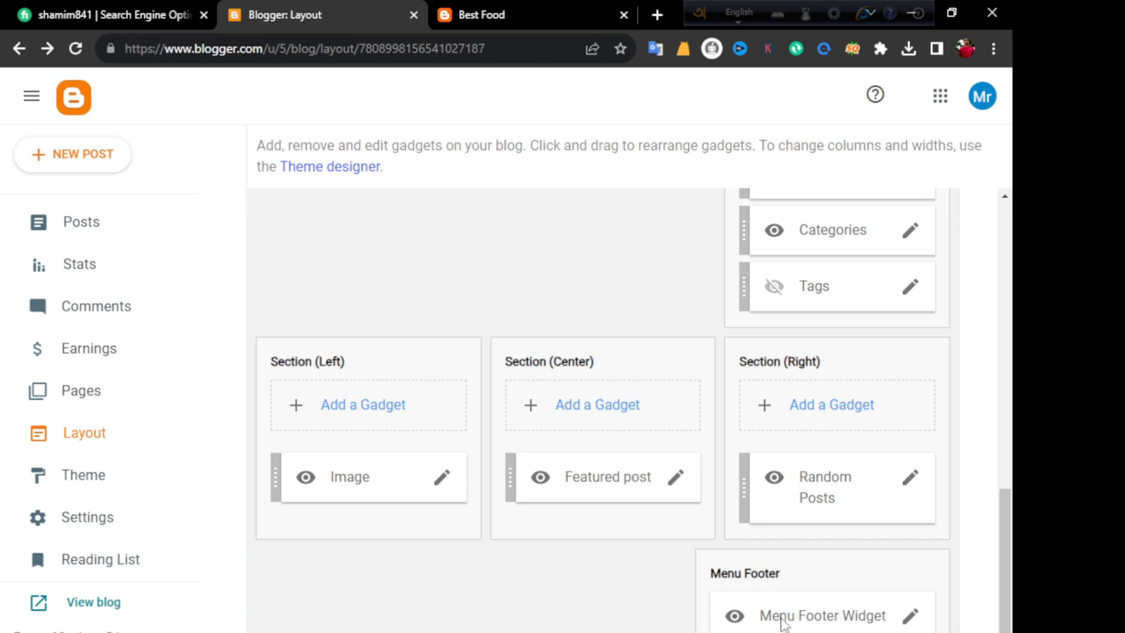
pyautogui.click(909, 617)
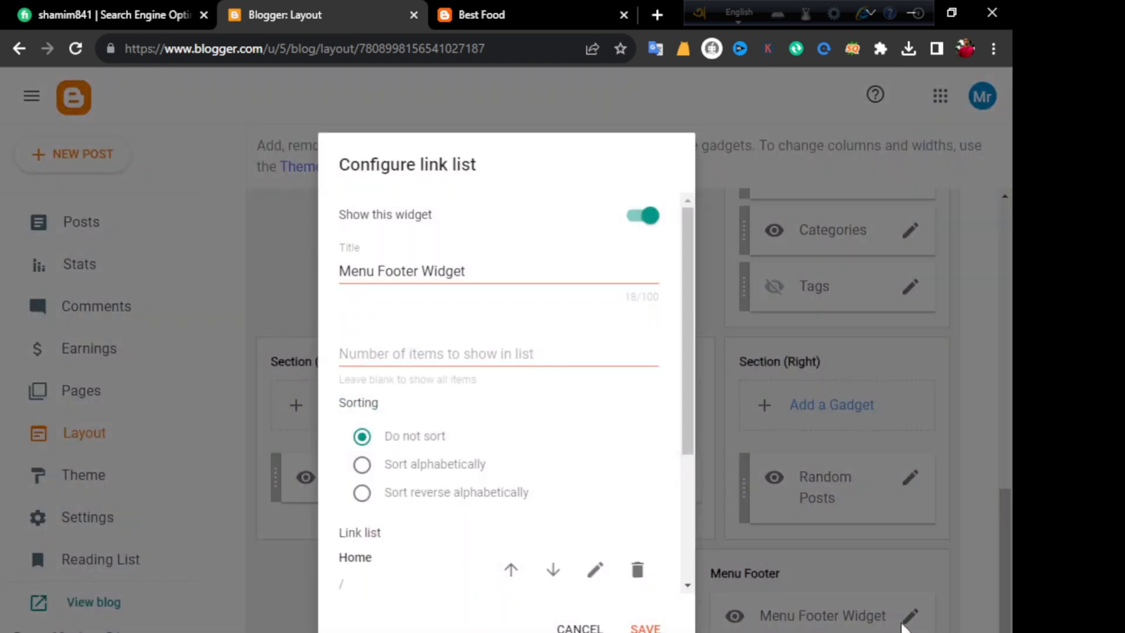
pyautogui.scroll(-3, 410, 434)
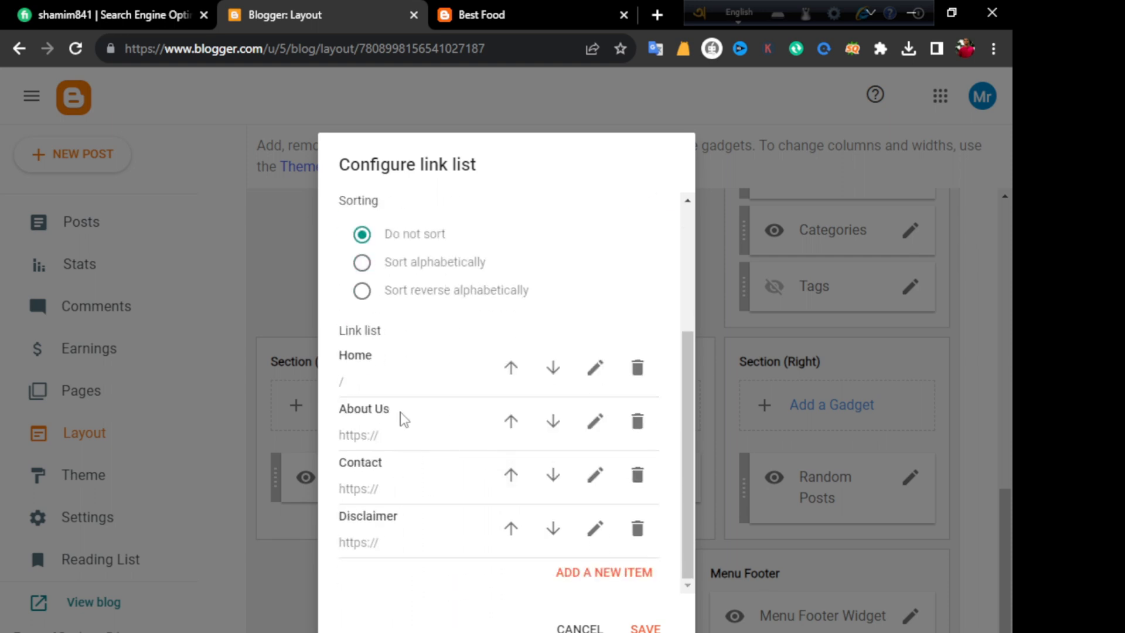
# Delete the About Us, Contact and Disclaimer items from the footer link list, keeping only Home.
pyautogui.moveTo(387, 362); pyautogui.dragTo(340, 357)
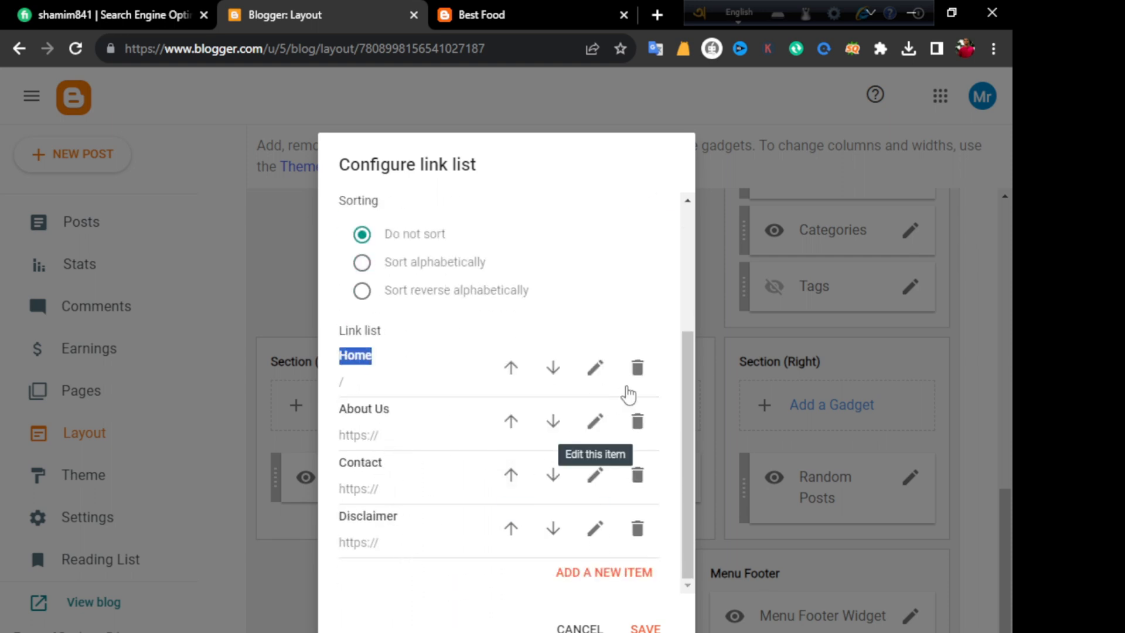
pyautogui.click(637, 422)
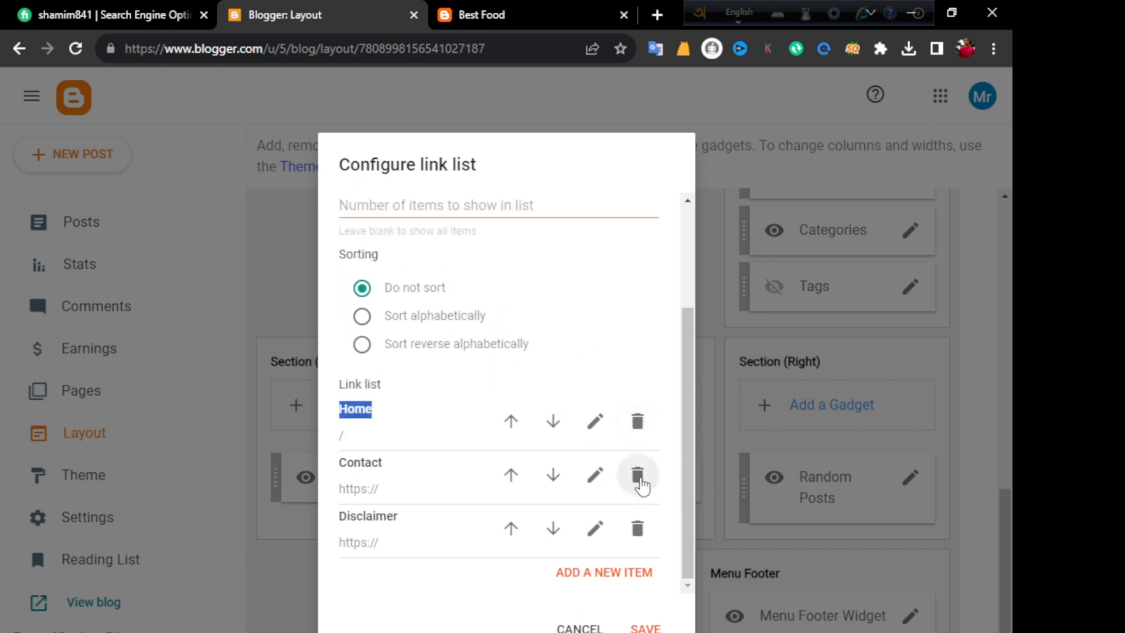
pyautogui.click(638, 477)
pyautogui.click(639, 529)
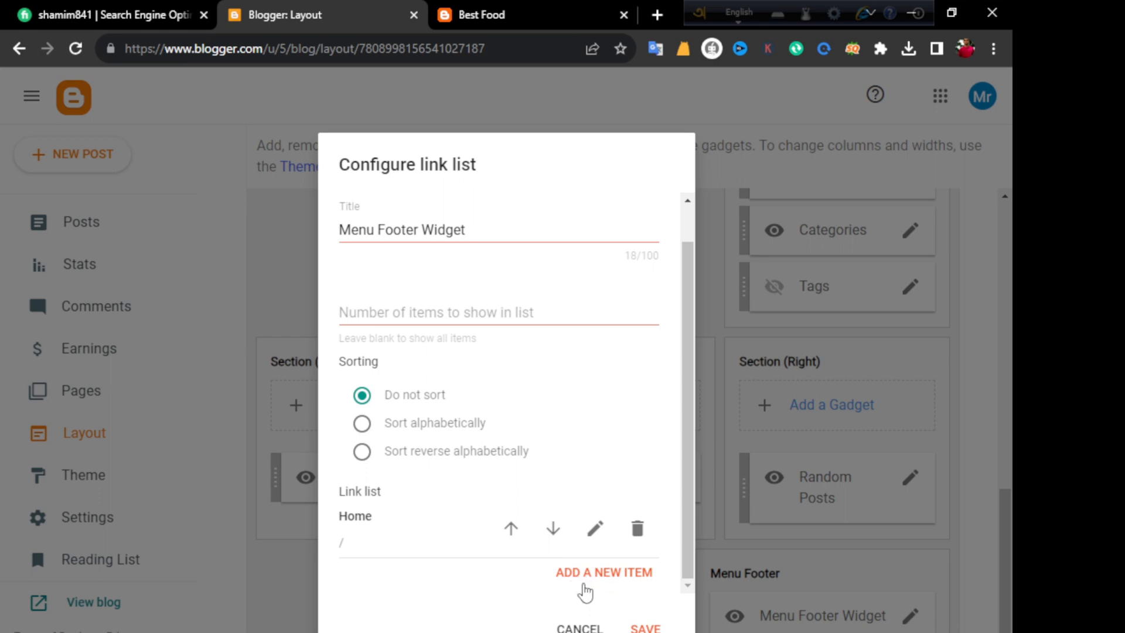
pyautogui.click(602, 585)
pyautogui.scroll(-2, 487, 535)
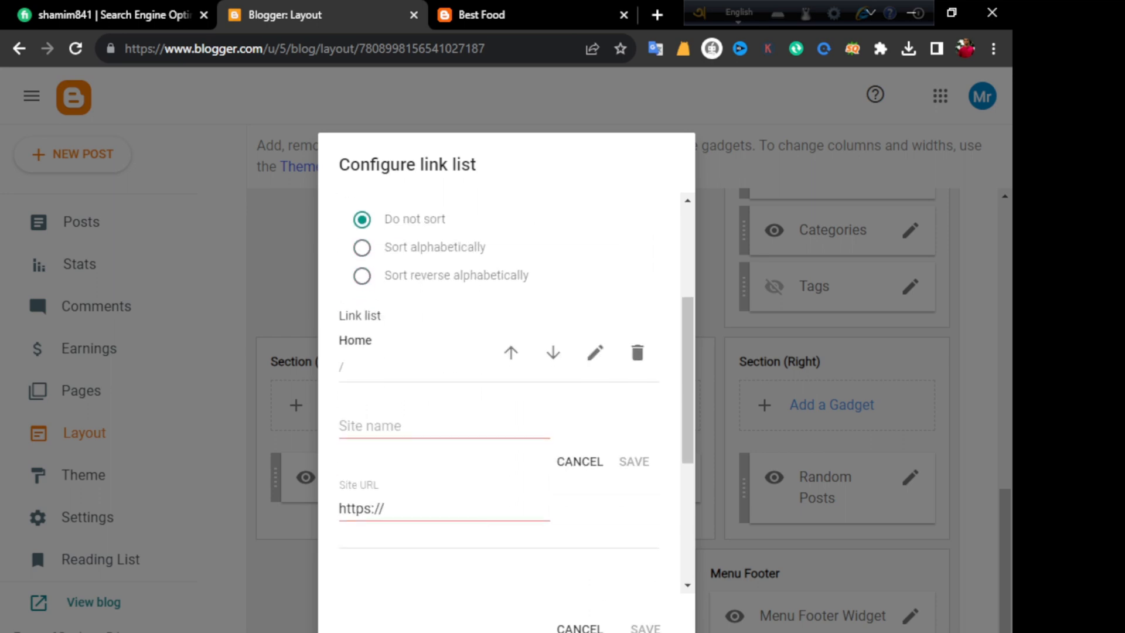
pyautogui.hotkey('alt', 'Tab')
pyautogui.press('Right')
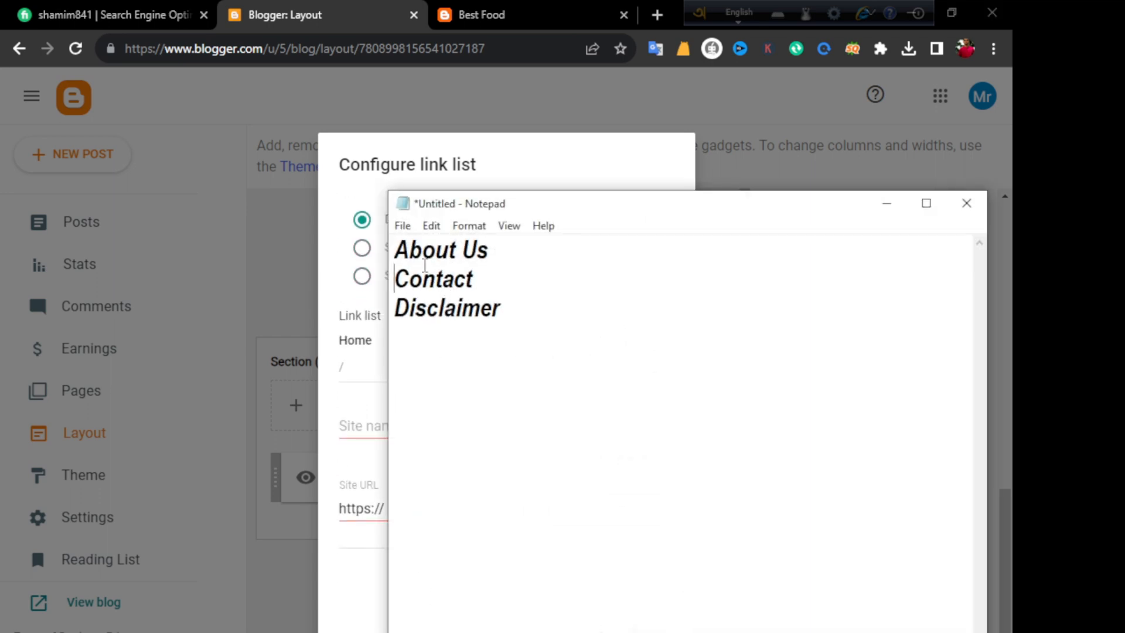
pyautogui.moveTo(531, 259); pyautogui.dragTo(380, 257)
pyautogui.rightClick(430, 251)
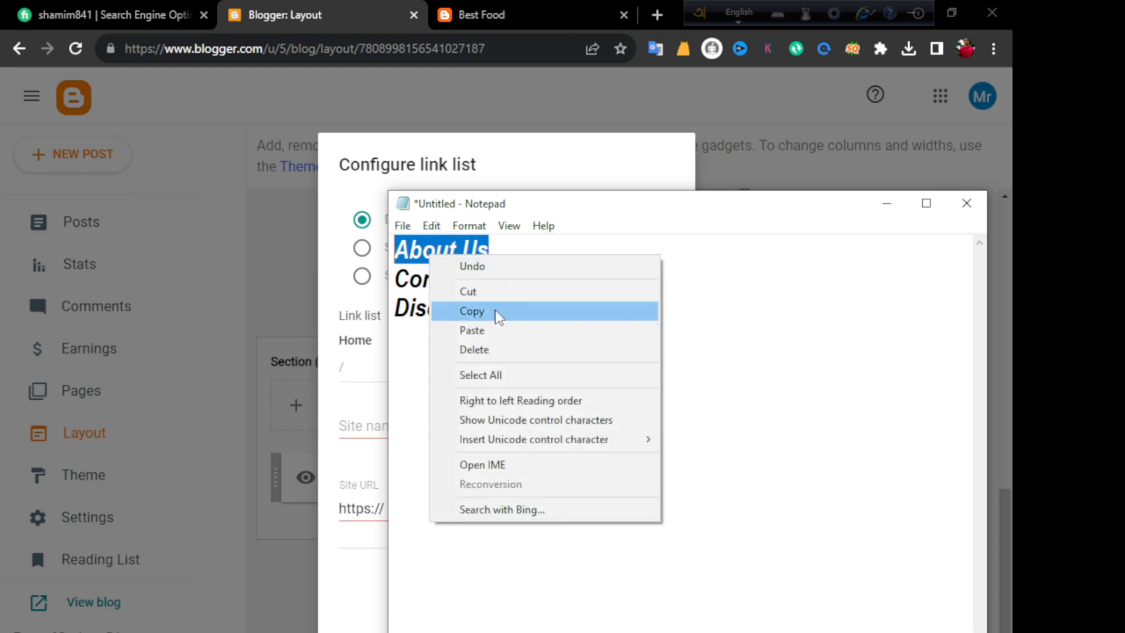
pyautogui.click(500, 316)
pyautogui.click(886, 203)
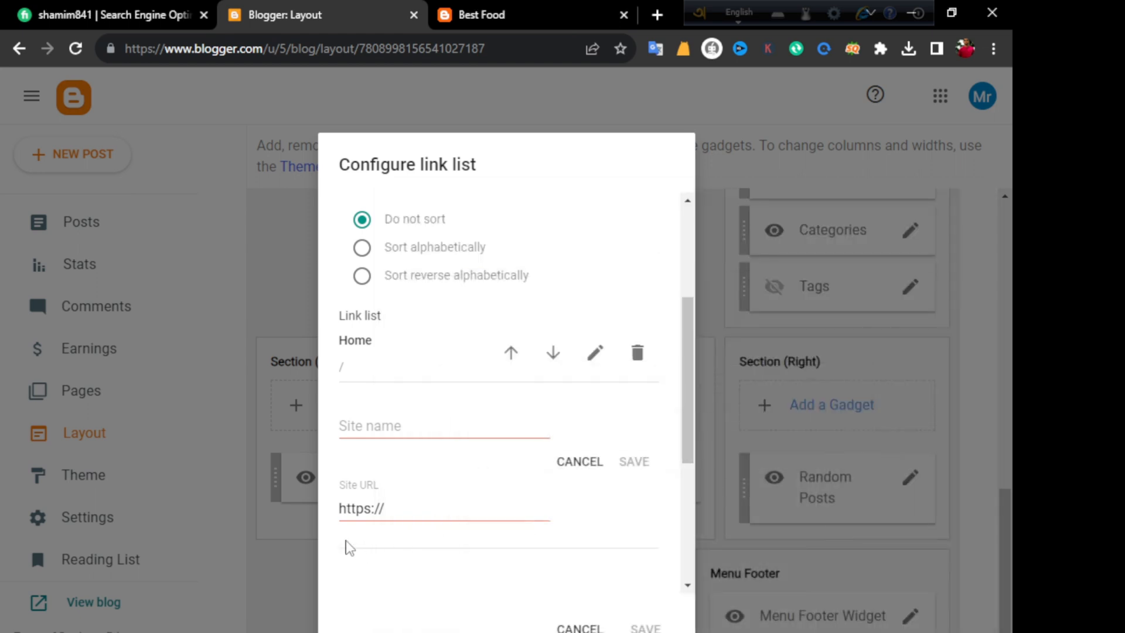
pyautogui.rightClick(387, 429)
pyautogui.click(414, 555)
pyautogui.click(632, 463)
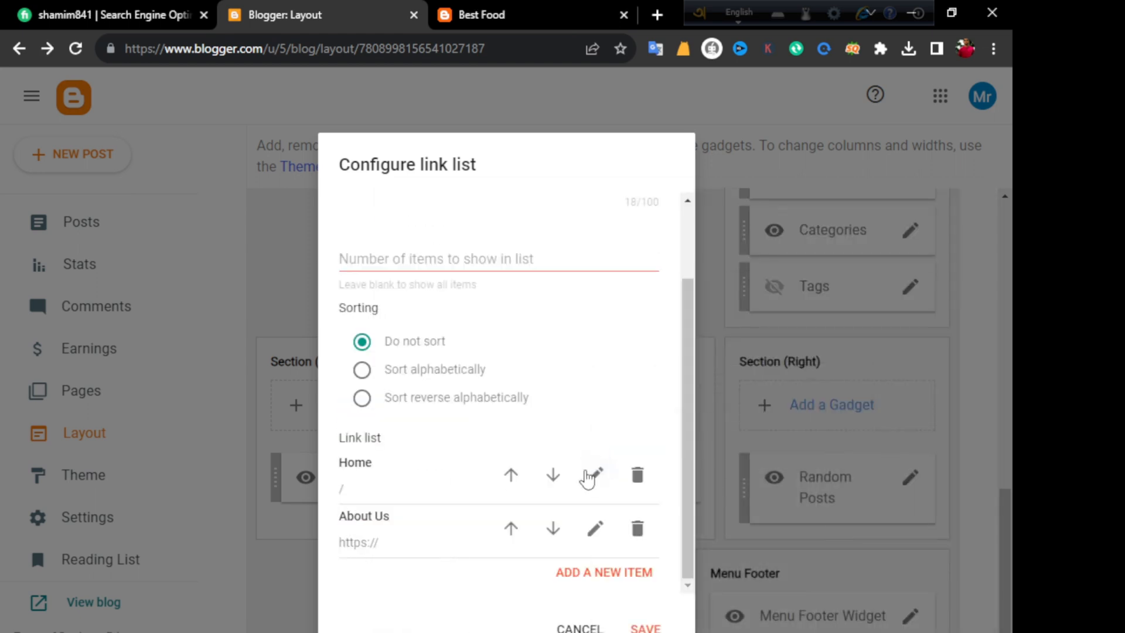
pyautogui.click(584, 578)
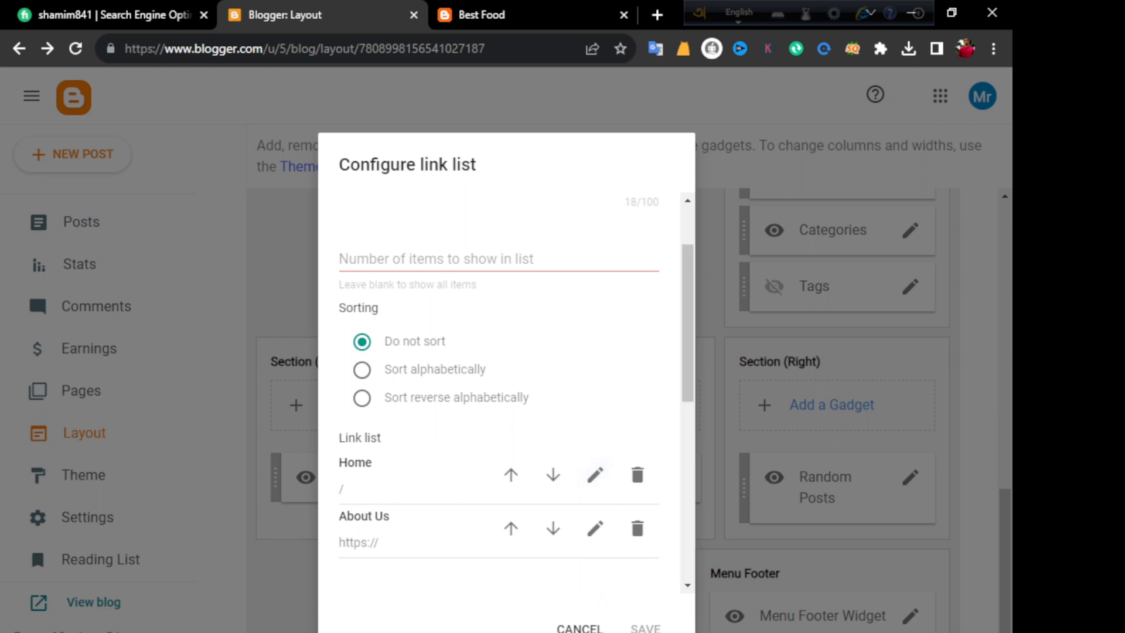
pyautogui.hotkey('alt', 'Tab')
pyautogui.doubleClick(434, 278)
pyautogui.rightClick(425, 285)
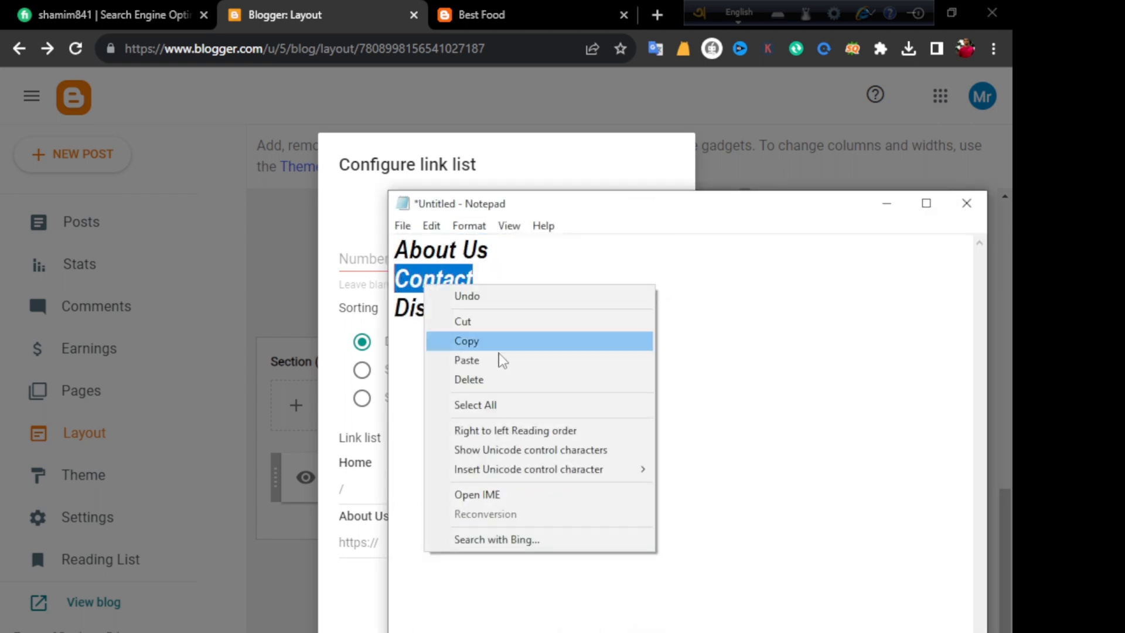
pyautogui.click(492, 343)
pyautogui.click(886, 205)
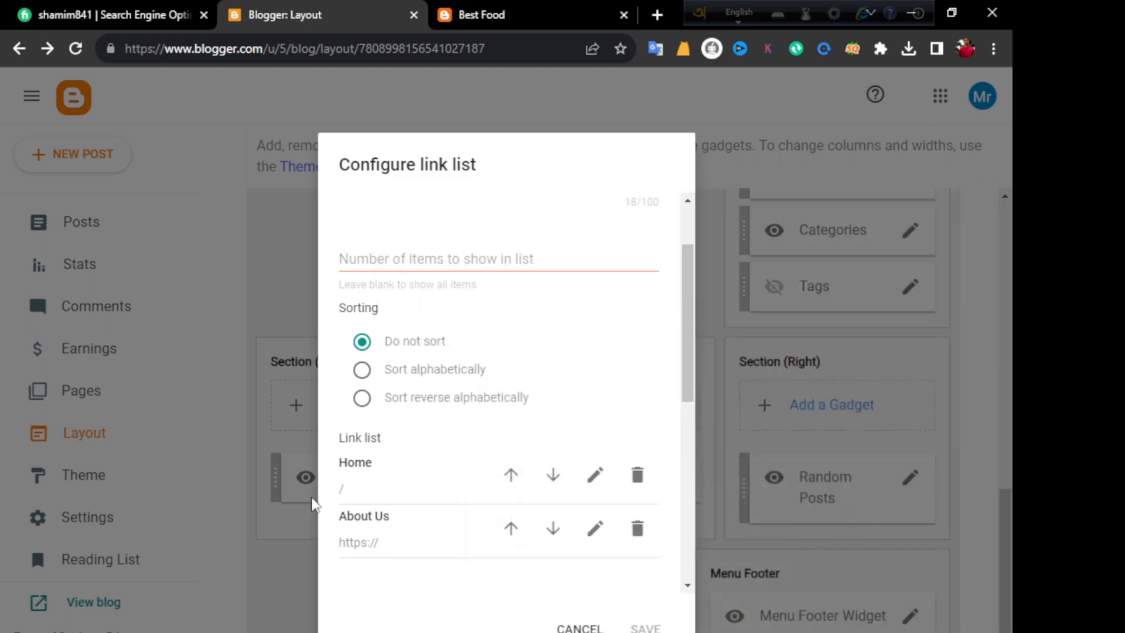
pyautogui.scroll(-3, 593, 558)
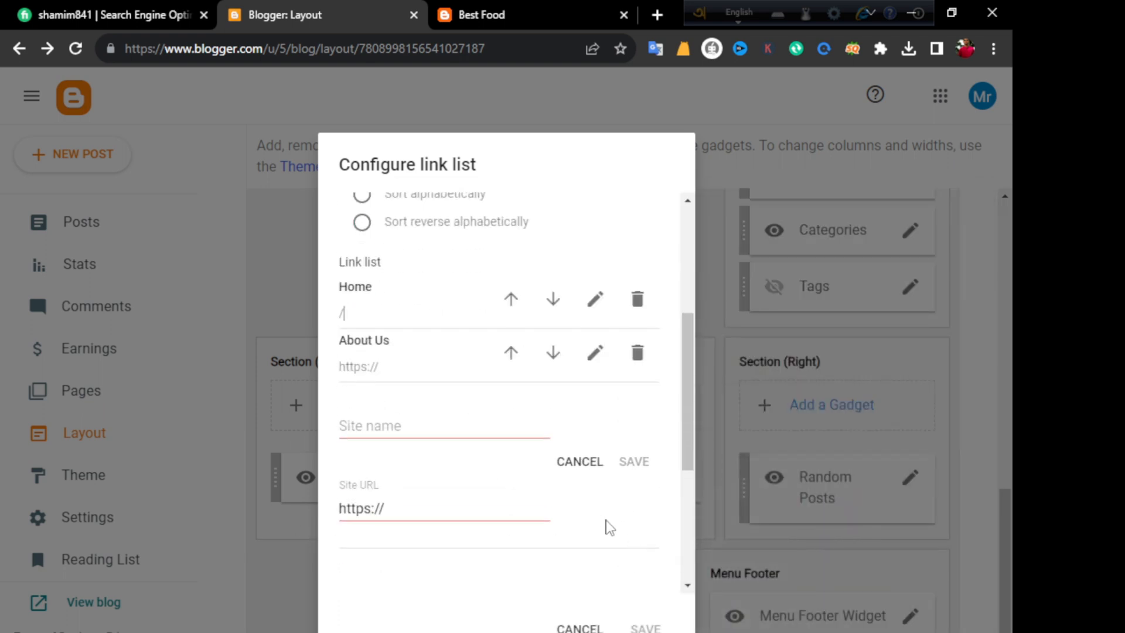
pyautogui.click(378, 422)
pyautogui.rightClick(377, 422)
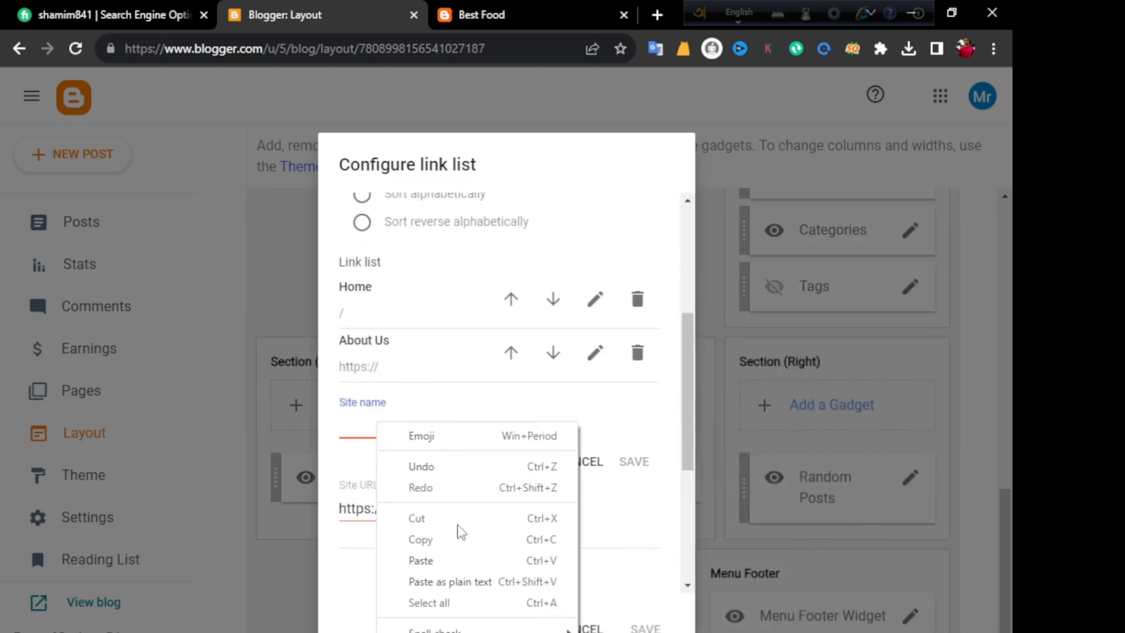
pyautogui.click(448, 560)
pyautogui.click(643, 468)
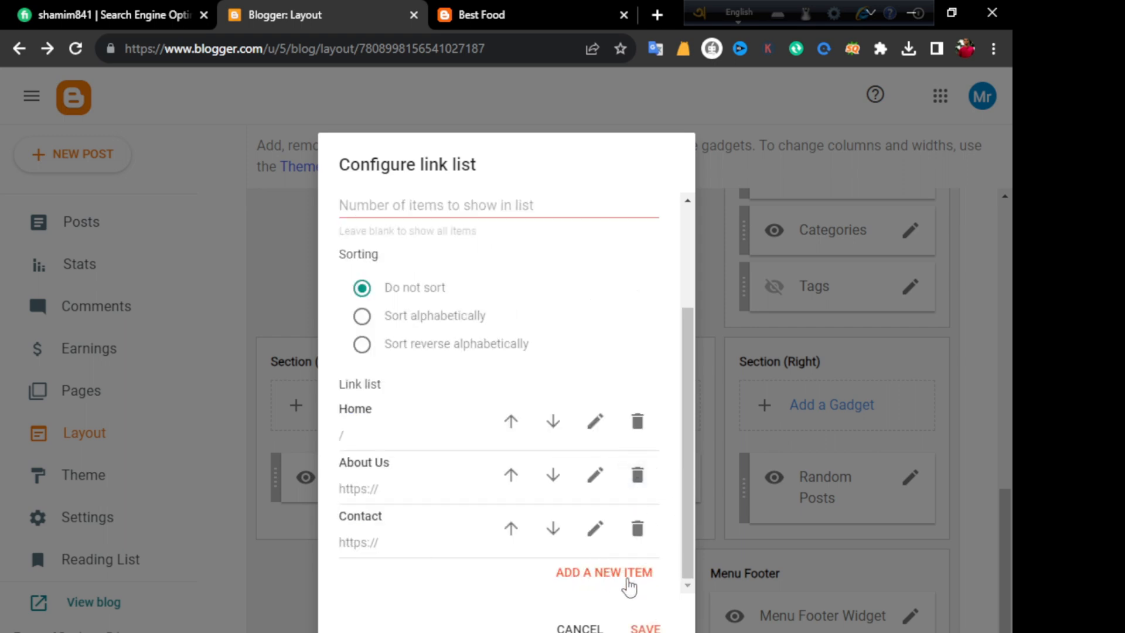
# Add a Disclaimer link item with the name copied from the Notepad list, and save the Menu Footer Widget.
pyautogui.click(628, 573)
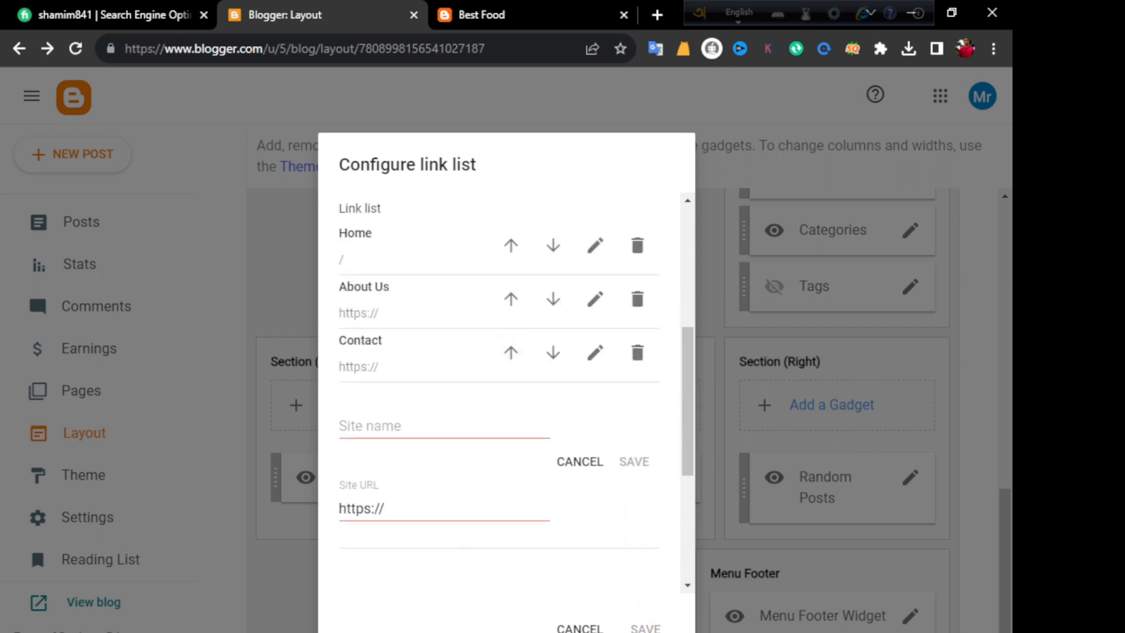
pyautogui.hotkey('alt', 'Tab')
pyautogui.moveTo(501, 309); pyautogui.dragTo(394, 309)
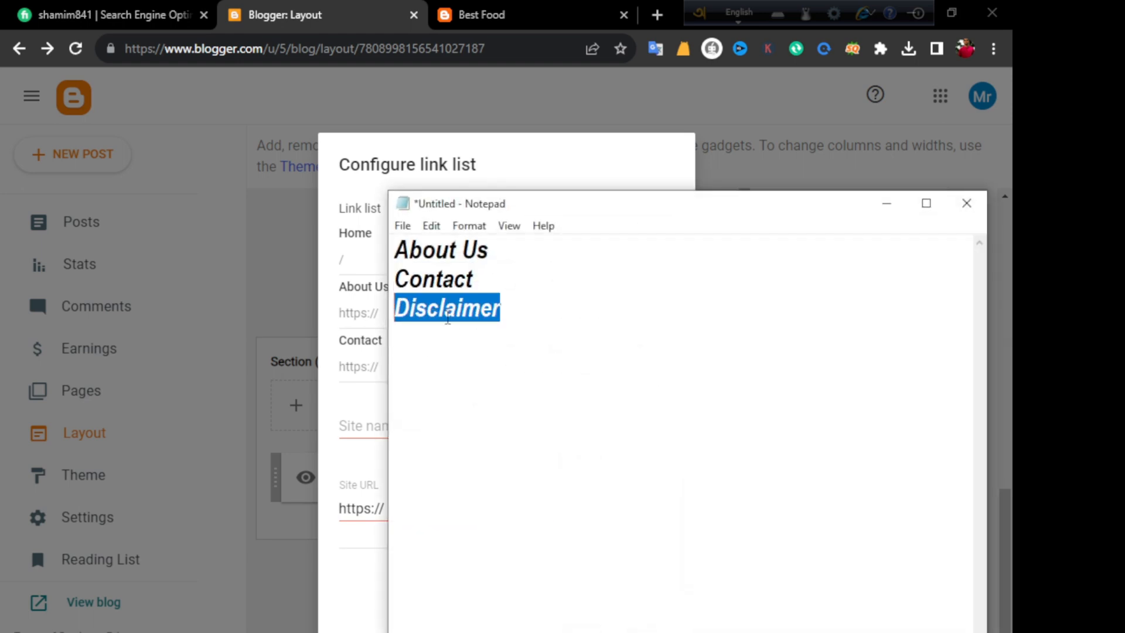
pyautogui.rightClick(447, 318)
pyautogui.click(490, 374)
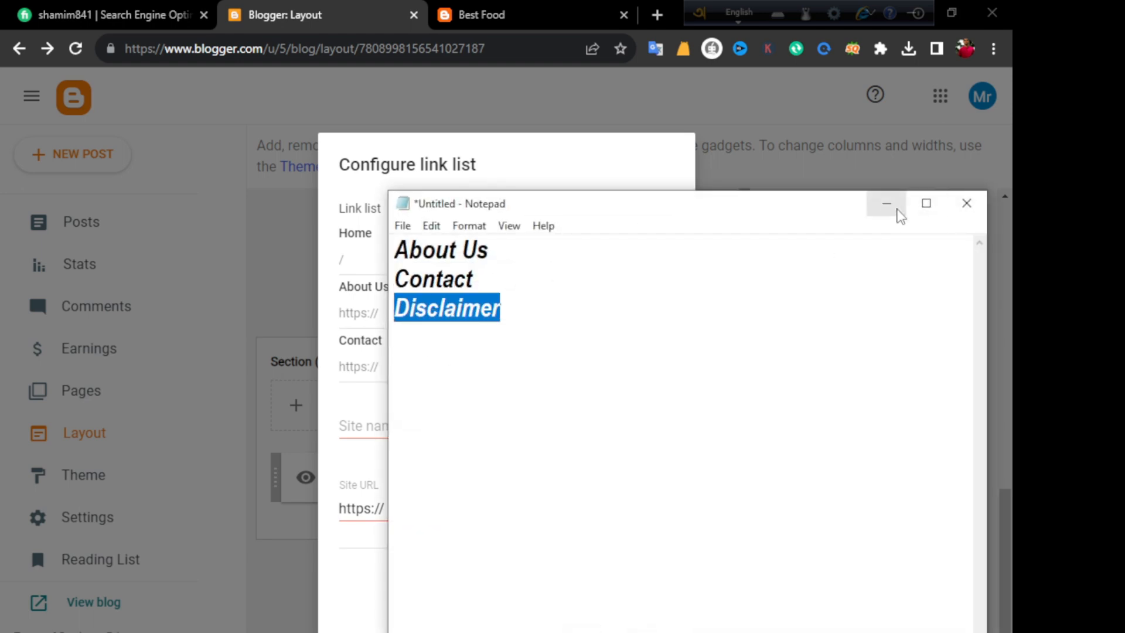
pyautogui.click(887, 203)
pyautogui.click(402, 424)
pyautogui.rightClick(403, 425)
pyautogui.click(485, 565)
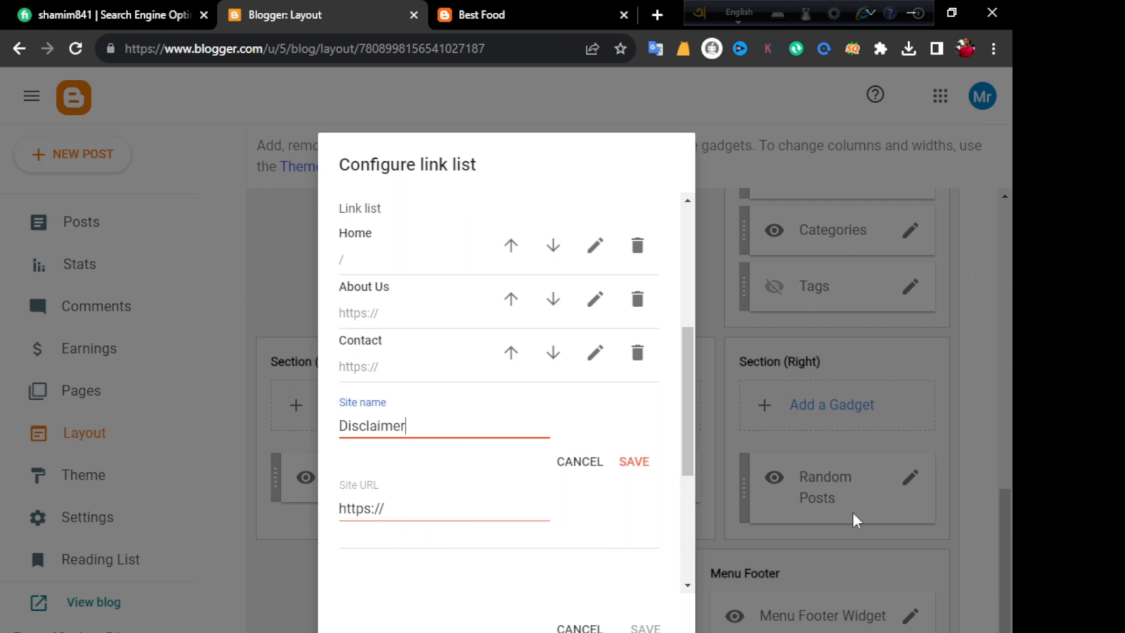
pyautogui.click(650, 470)
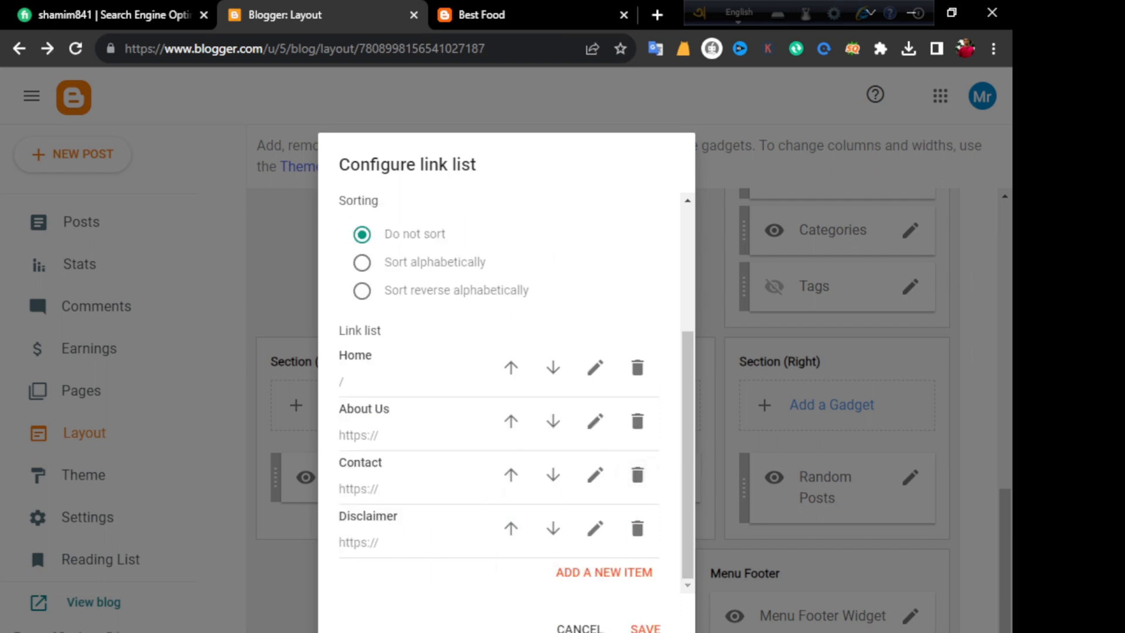
pyautogui.click(645, 628)
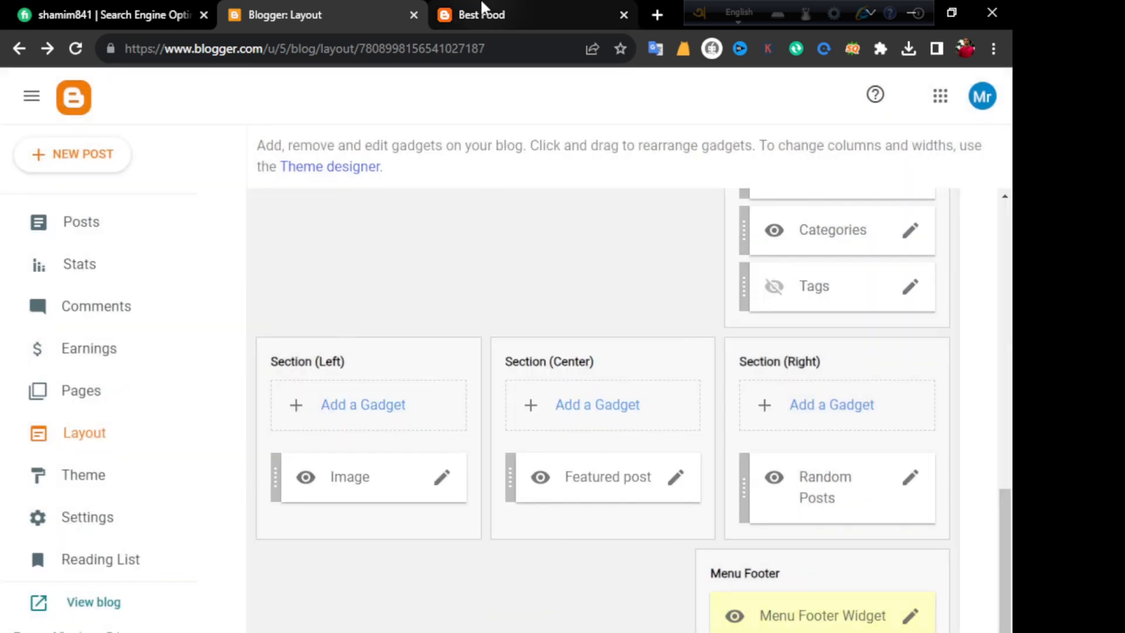
# Reload the live Best Food blog and check the footer area of the page.
pyautogui.click(482, 11)
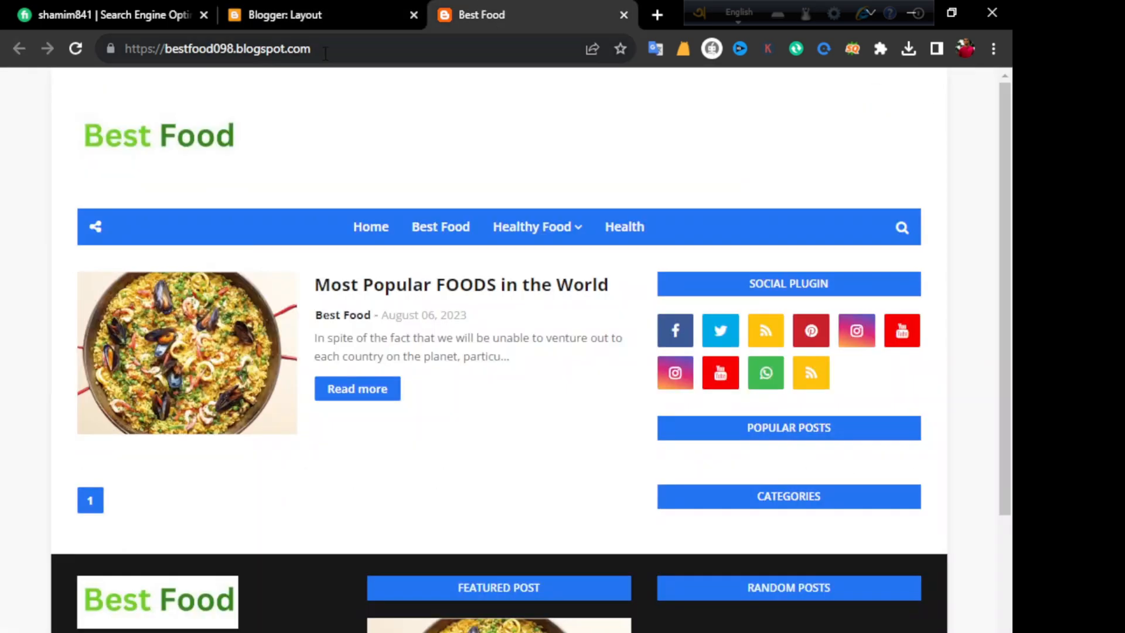
pyautogui.click(80, 49)
pyautogui.scroll(-5, 623, 326)
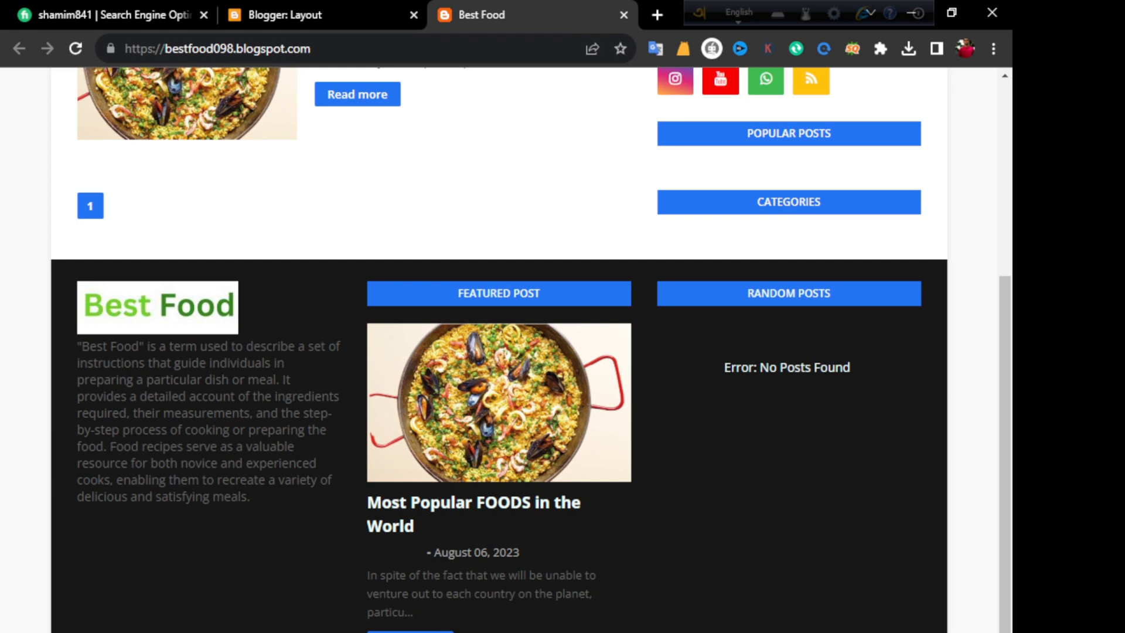
pyautogui.scroll(5, 536, 562)
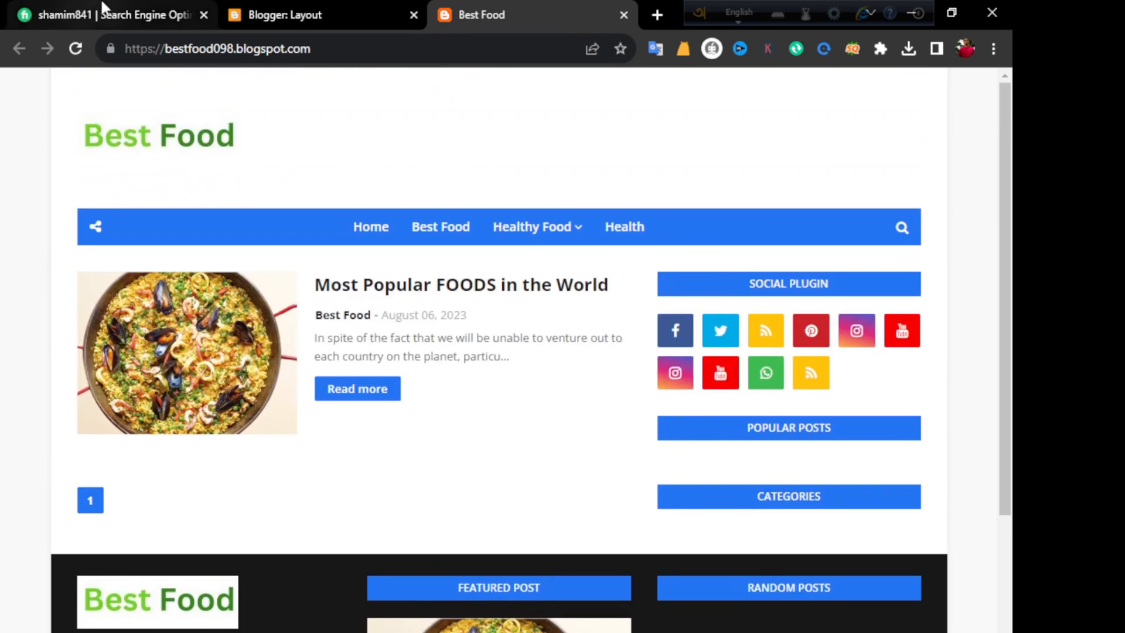
# Return to Blogger and create a new page for the Best Food blog.
pyautogui.click(265, 14)
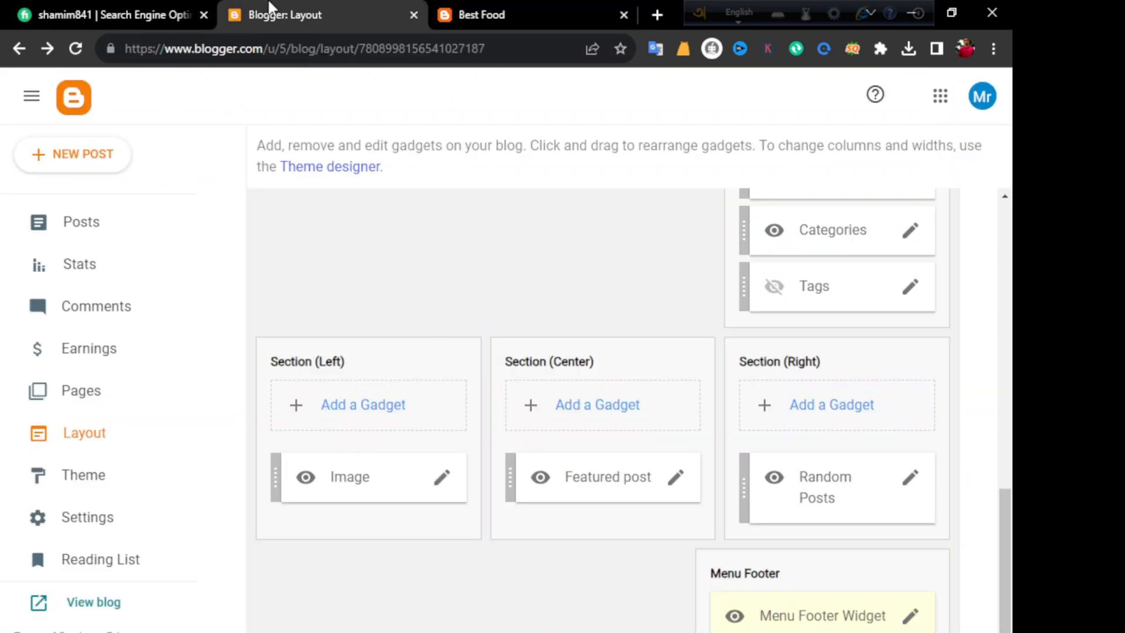
pyautogui.scroll(1, 118, 344)
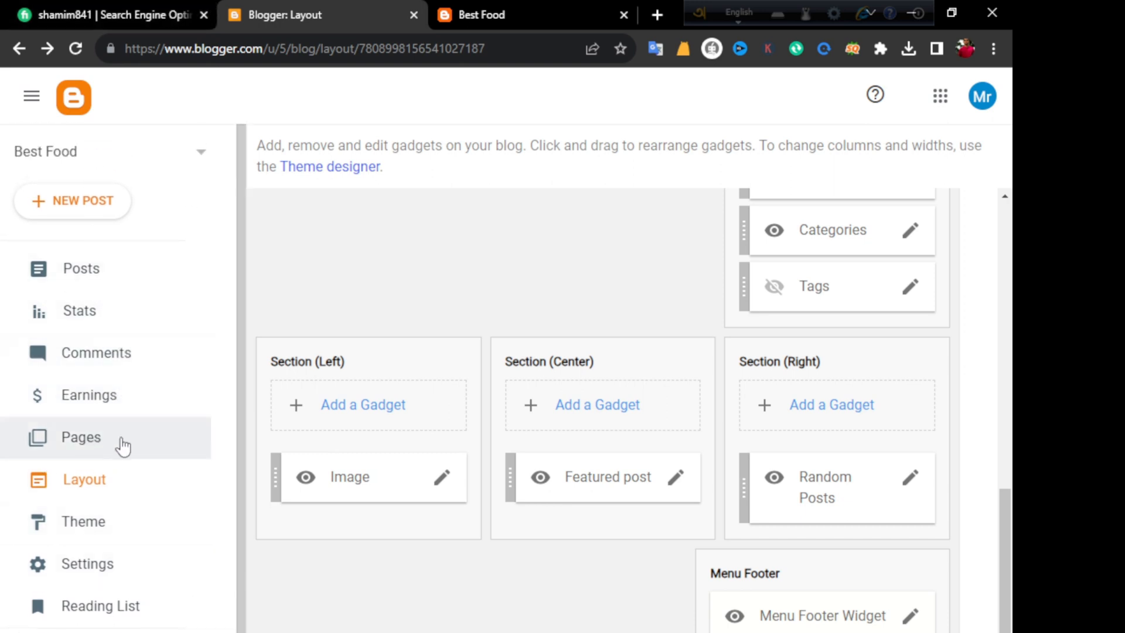
pyautogui.click(63, 449)
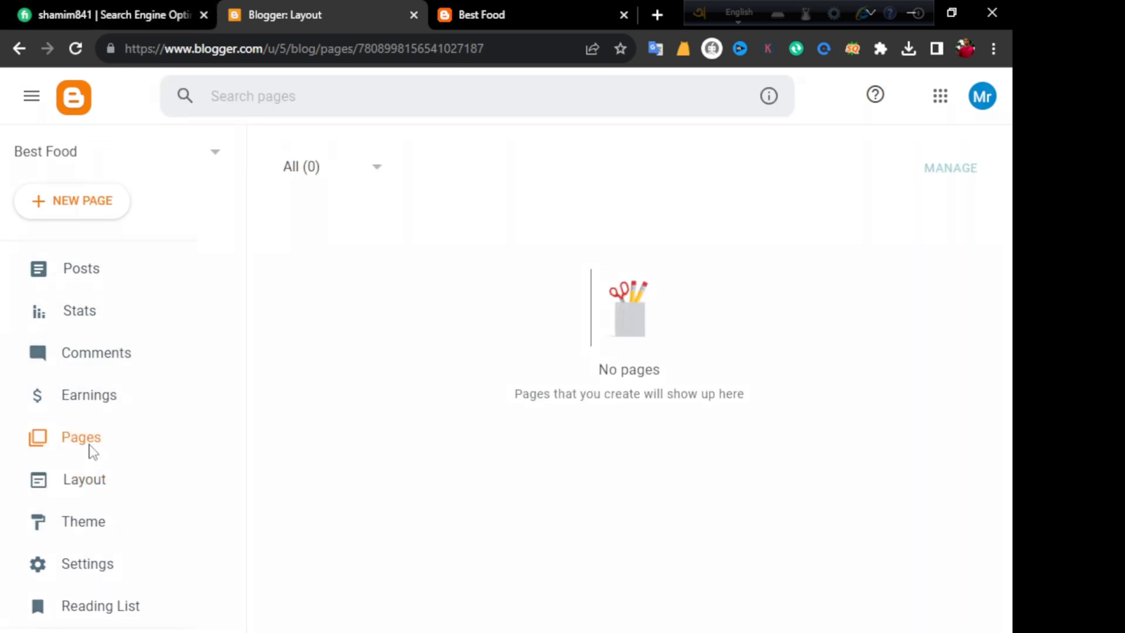
pyautogui.click(87, 210)
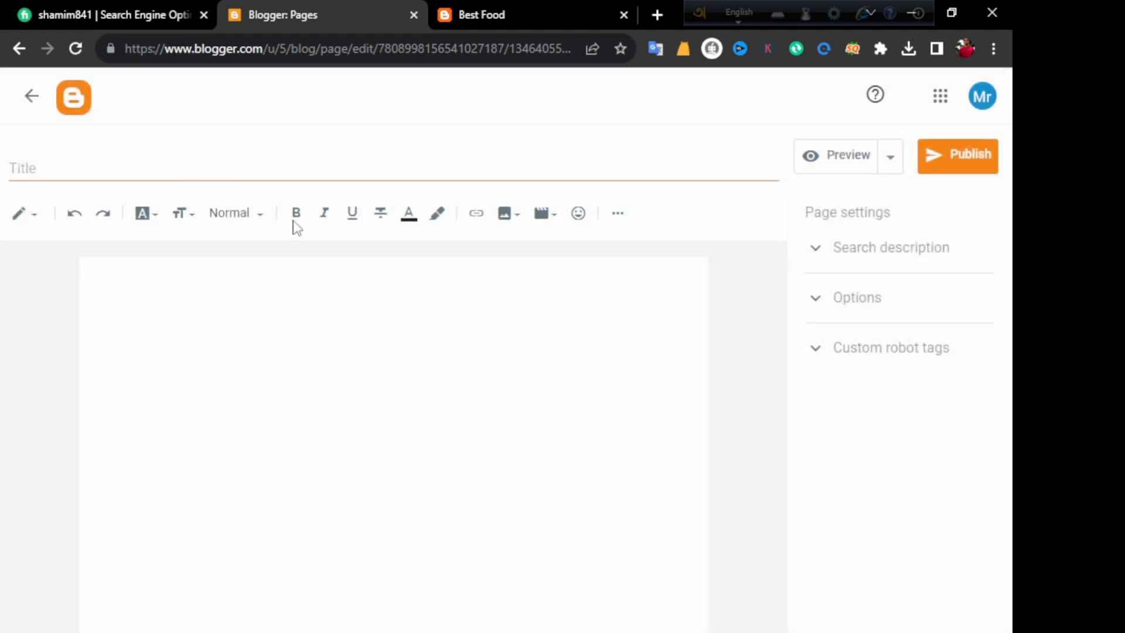
# Title the new page About Us with the name copied from the Notepad list, and publish it.
pyautogui.click(94, 177)
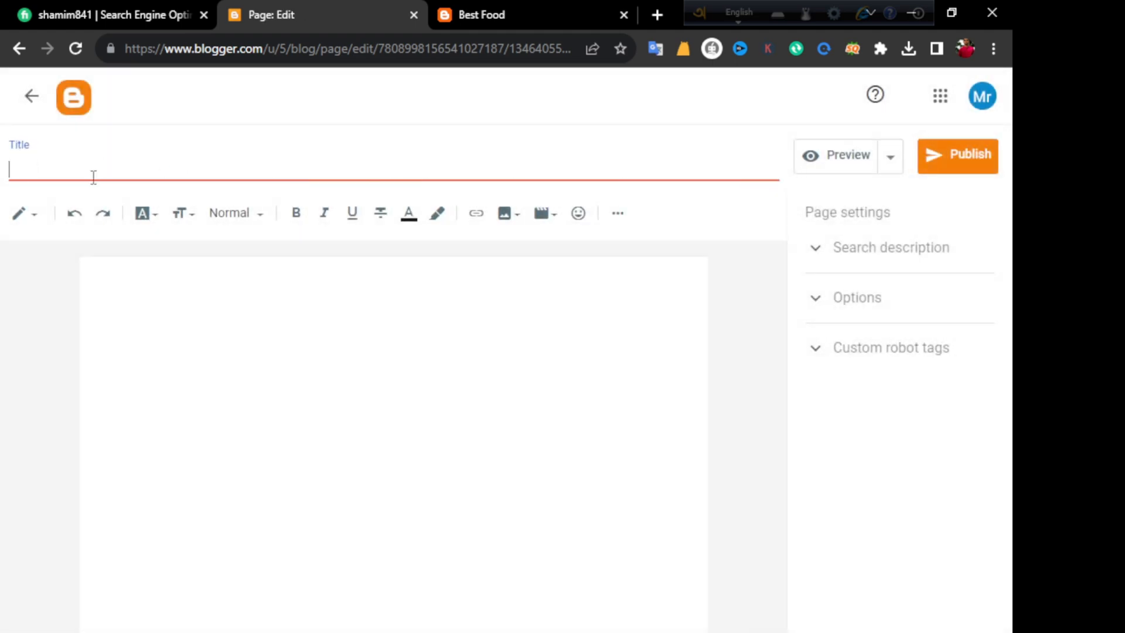
pyautogui.hotkey('alt', 'Tab')
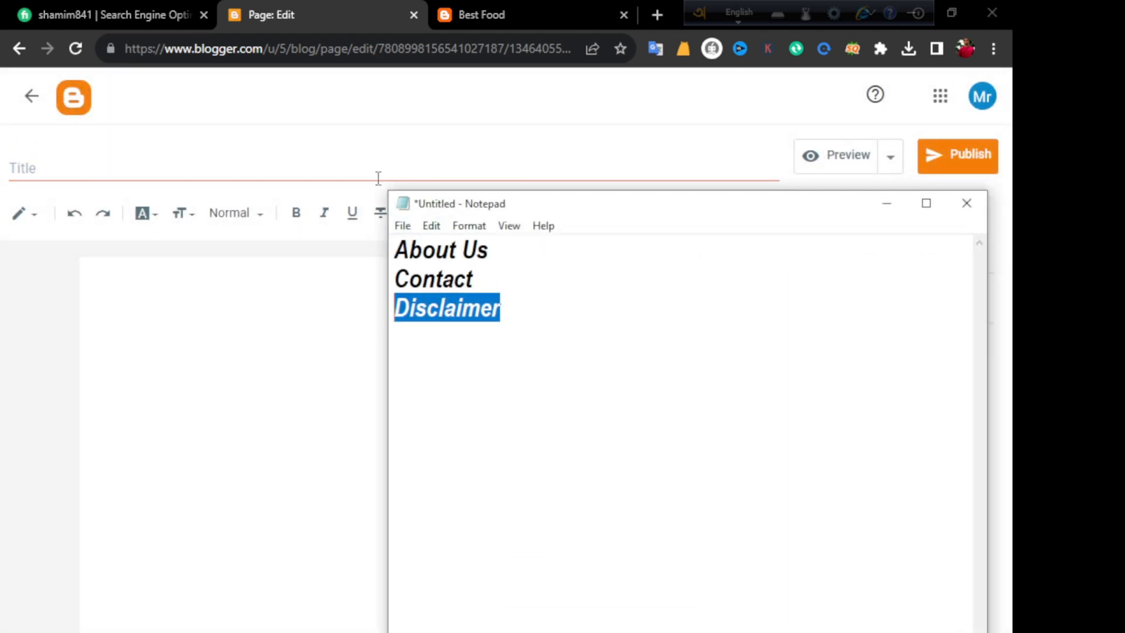
pyautogui.moveTo(436, 249); pyautogui.dragTo(396, 251)
pyautogui.rightClick(460, 252)
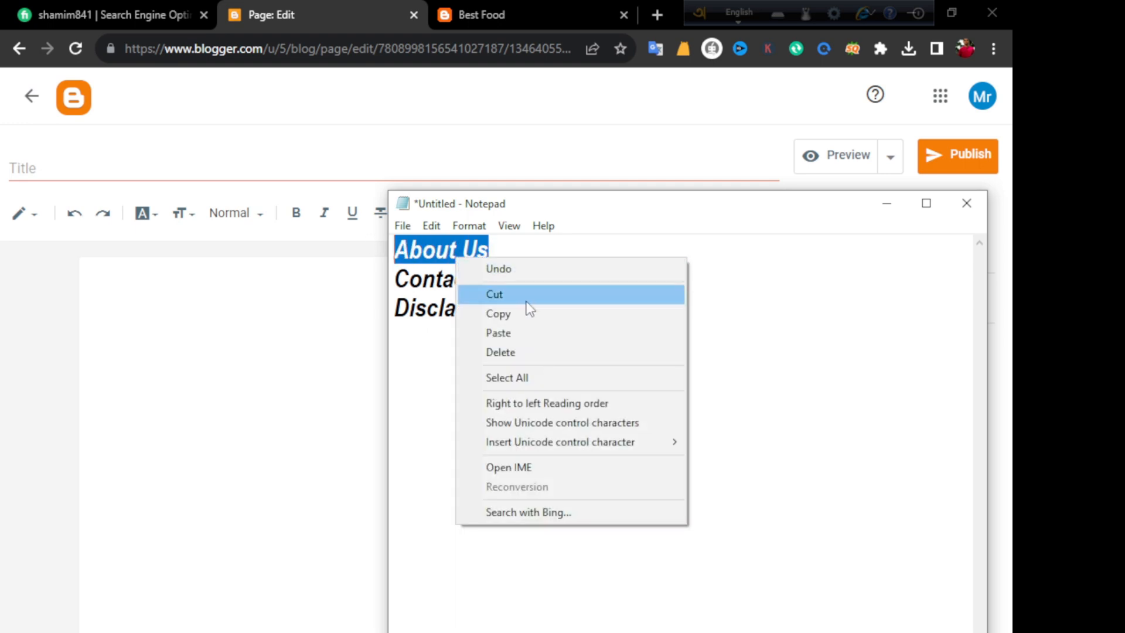
pyautogui.click(504, 313)
pyautogui.hotkey('alt', 'Tab')
pyautogui.click(158, 170)
pyautogui.rightClick(158, 170)
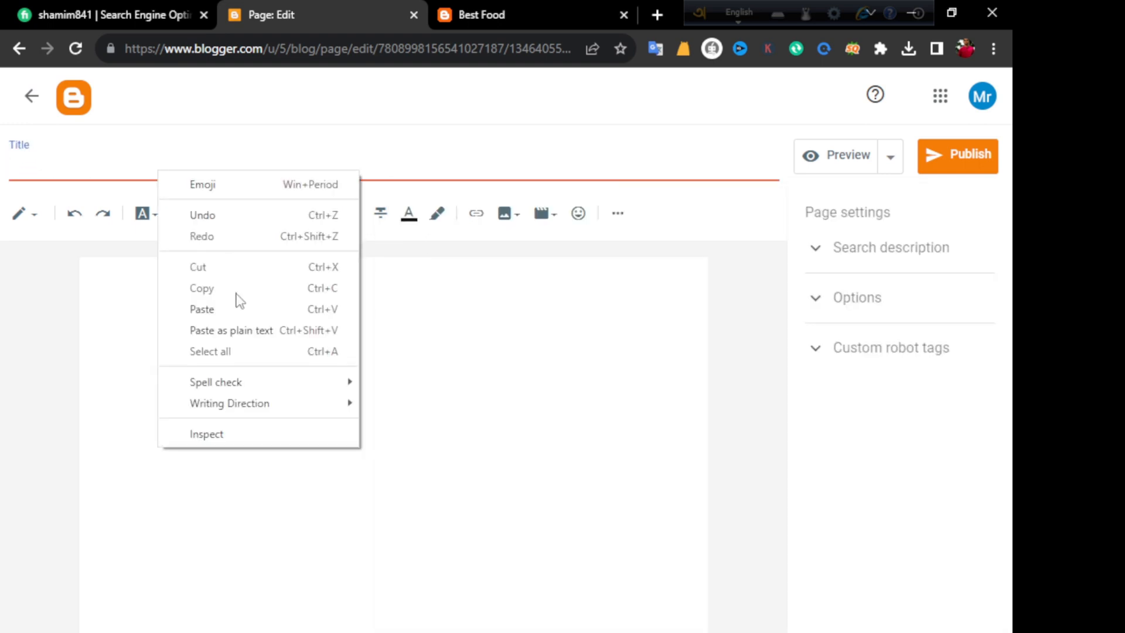
pyautogui.click(235, 307)
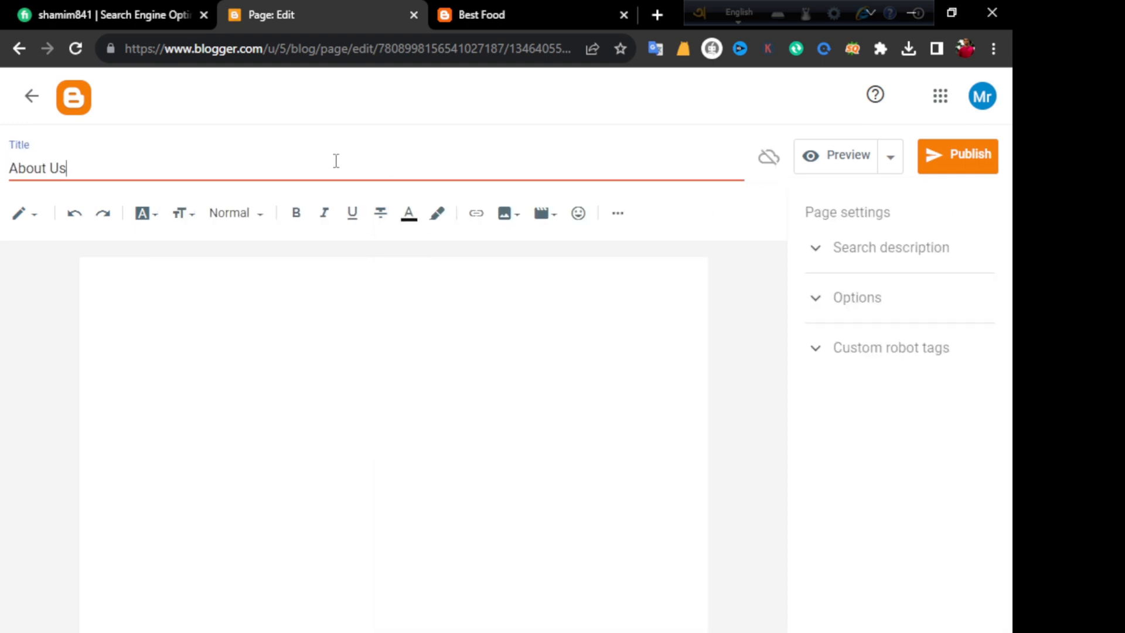
pyautogui.click(964, 161)
pyautogui.click(565, 443)
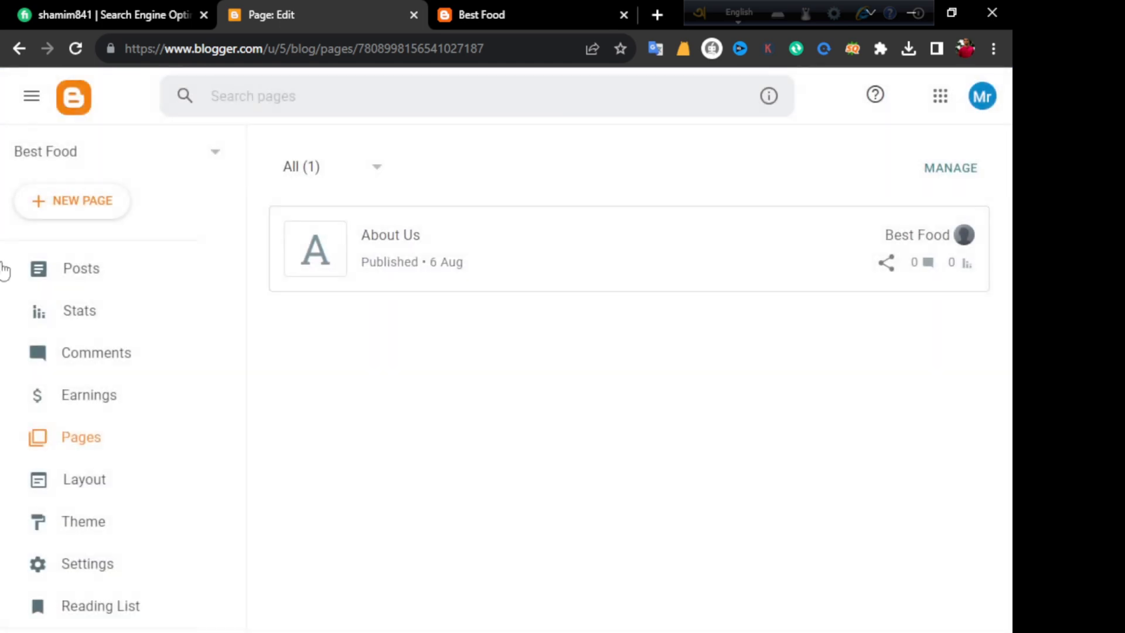
# Create a new page titled Contact, copying the name from the Notepad list, and publish it to the blog.
pyautogui.click(101, 210)
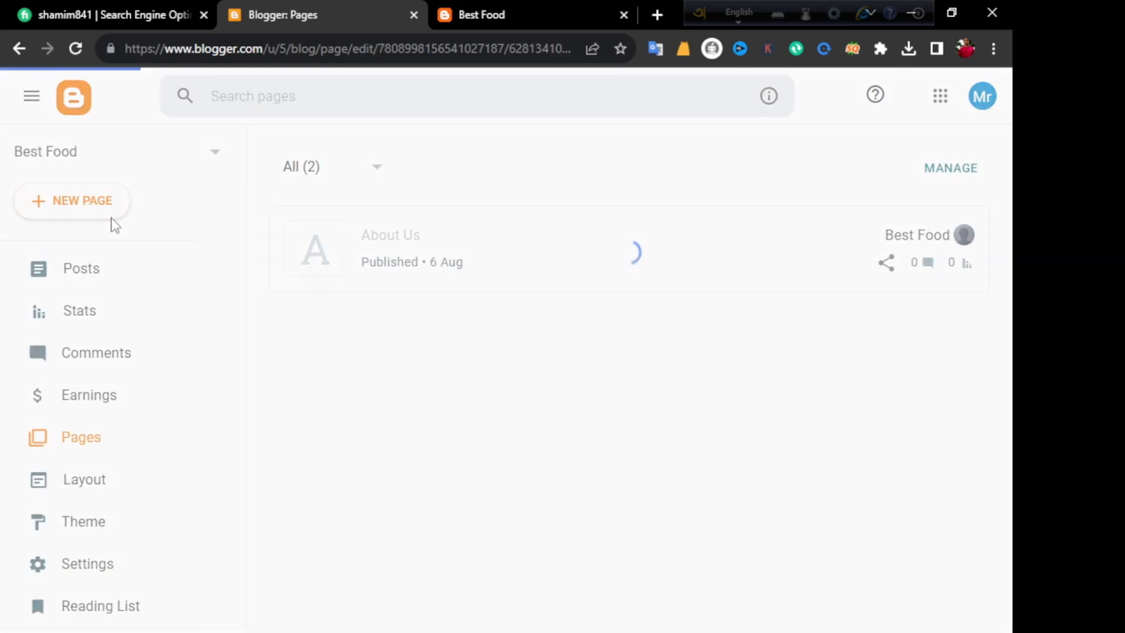
pyautogui.hotkey('alt', 'Tab')
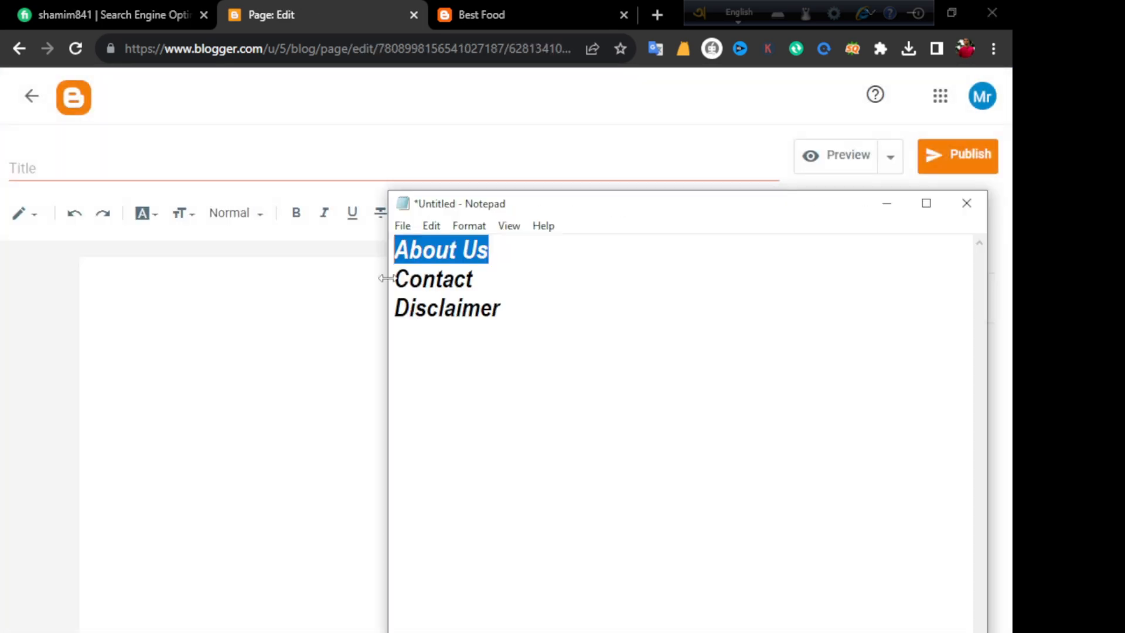
pyautogui.moveTo(490, 288); pyautogui.dragTo(373, 280)
pyautogui.rightClick(429, 282)
pyautogui.click(501, 345)
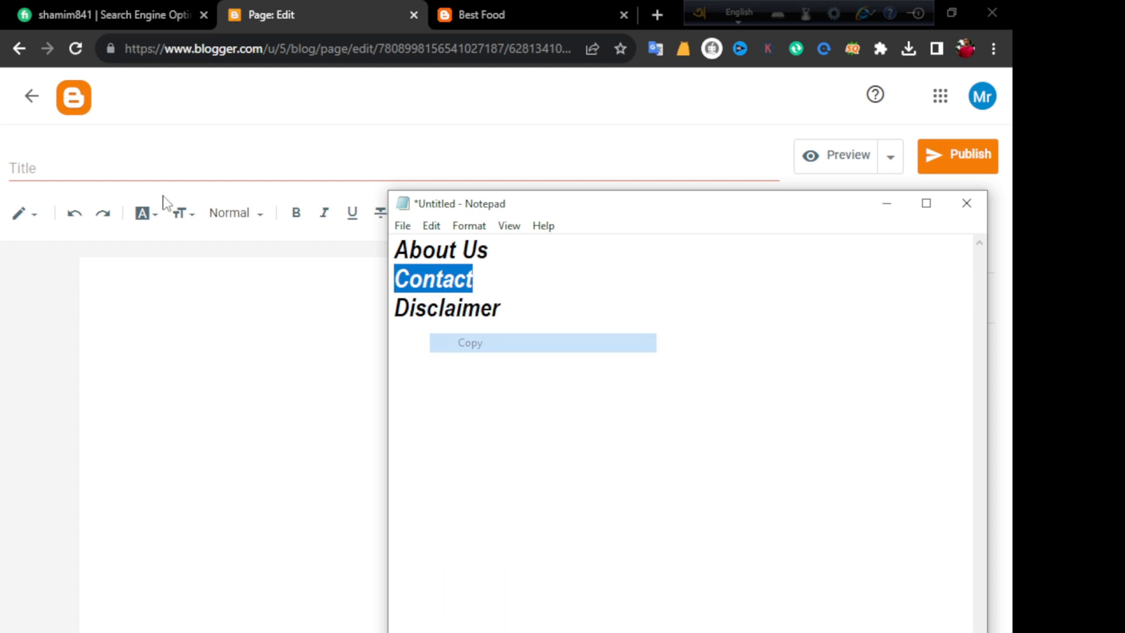
pyautogui.click(152, 172)
pyautogui.rightClick(153, 172)
pyautogui.click(253, 314)
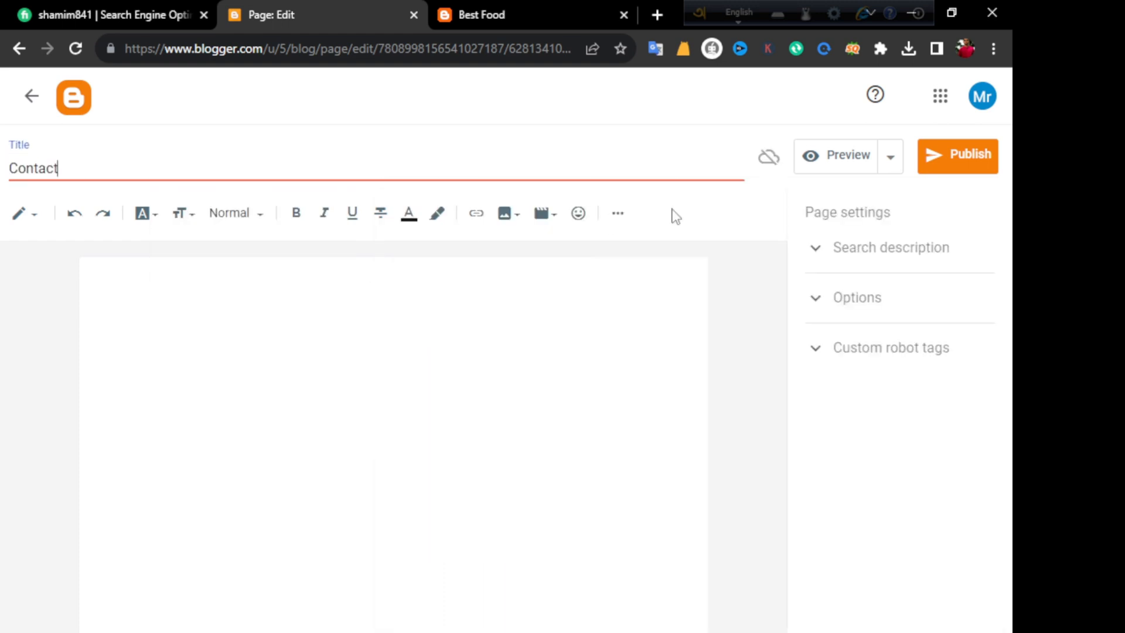
pyautogui.click(958, 170)
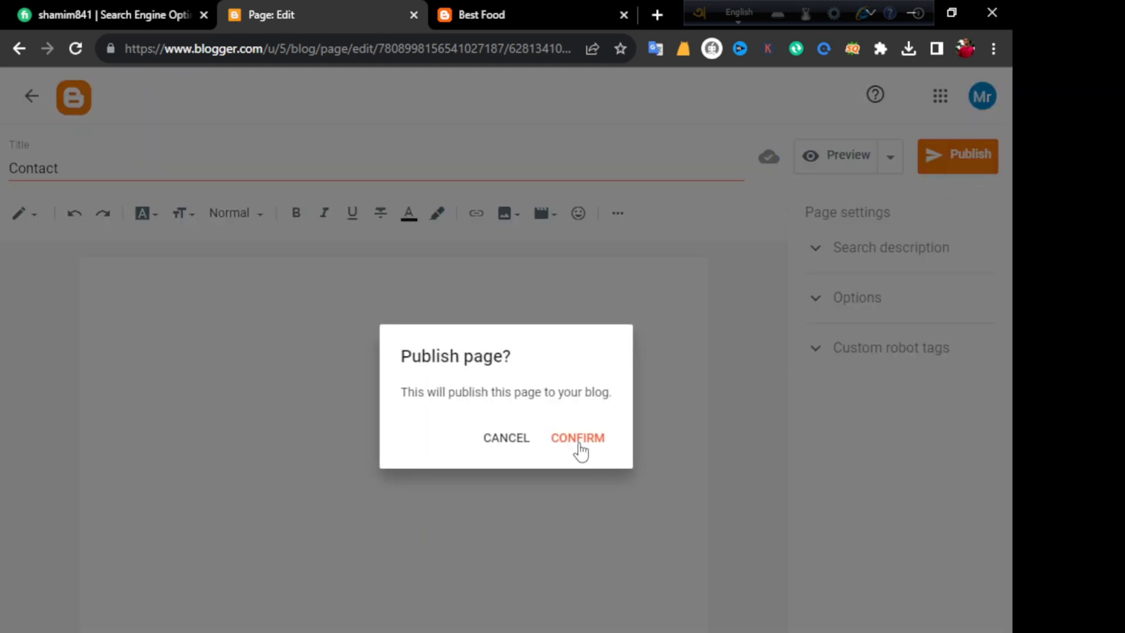
pyautogui.click(576, 440)
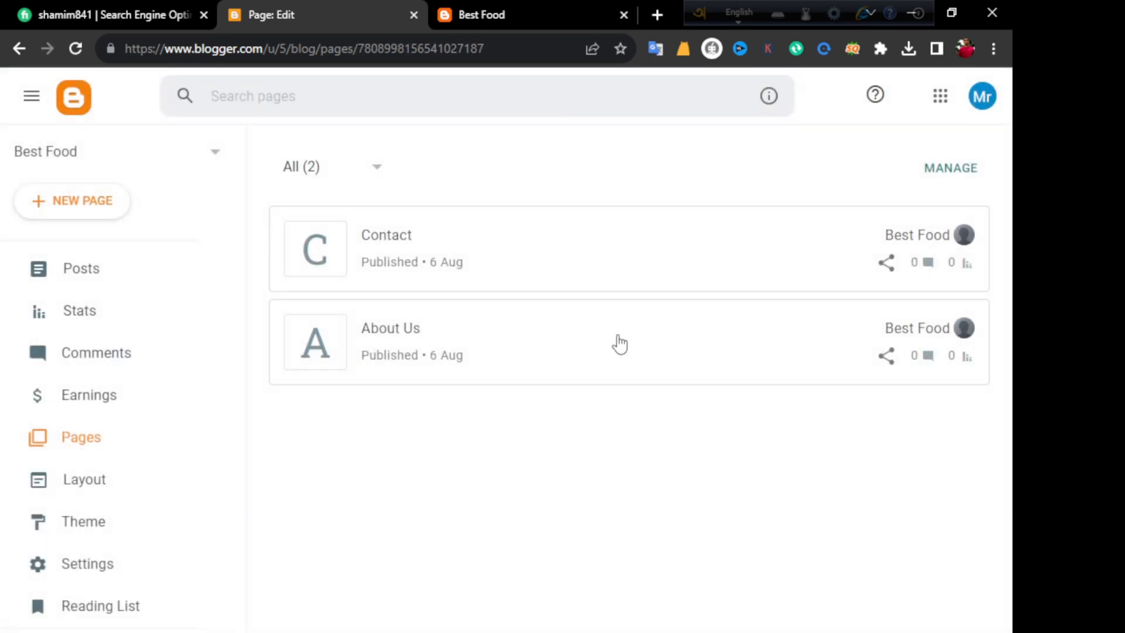
# Create a new page titled Disclaimer, copying the name from the Notepad list, and publish it to the blog.
pyautogui.click(80, 206)
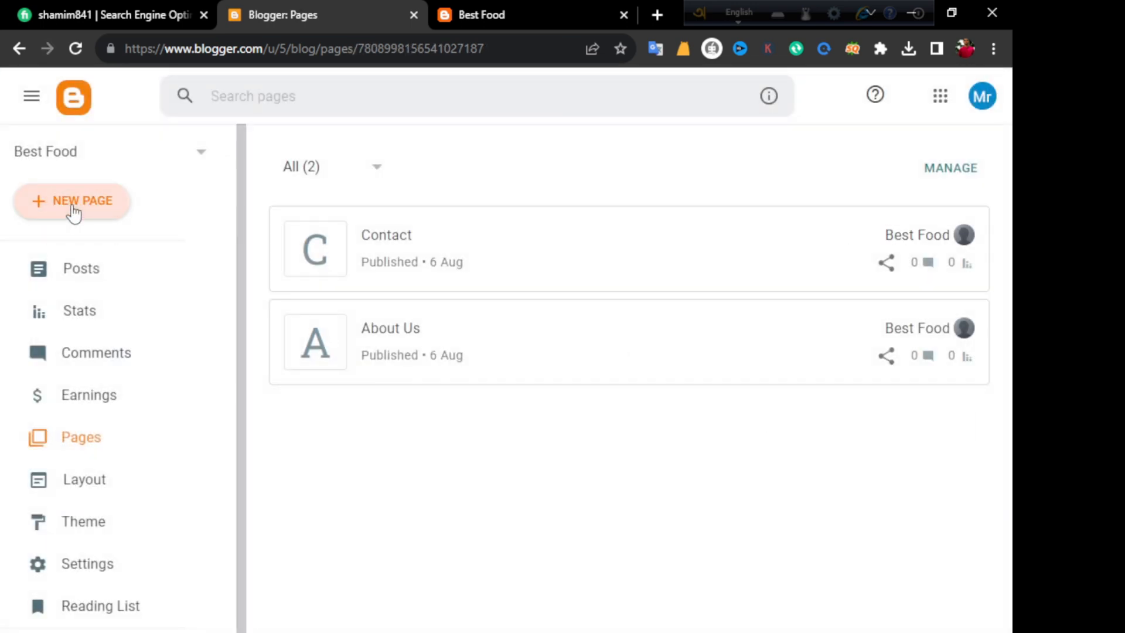
pyautogui.hotkey('alt', 'Tab')
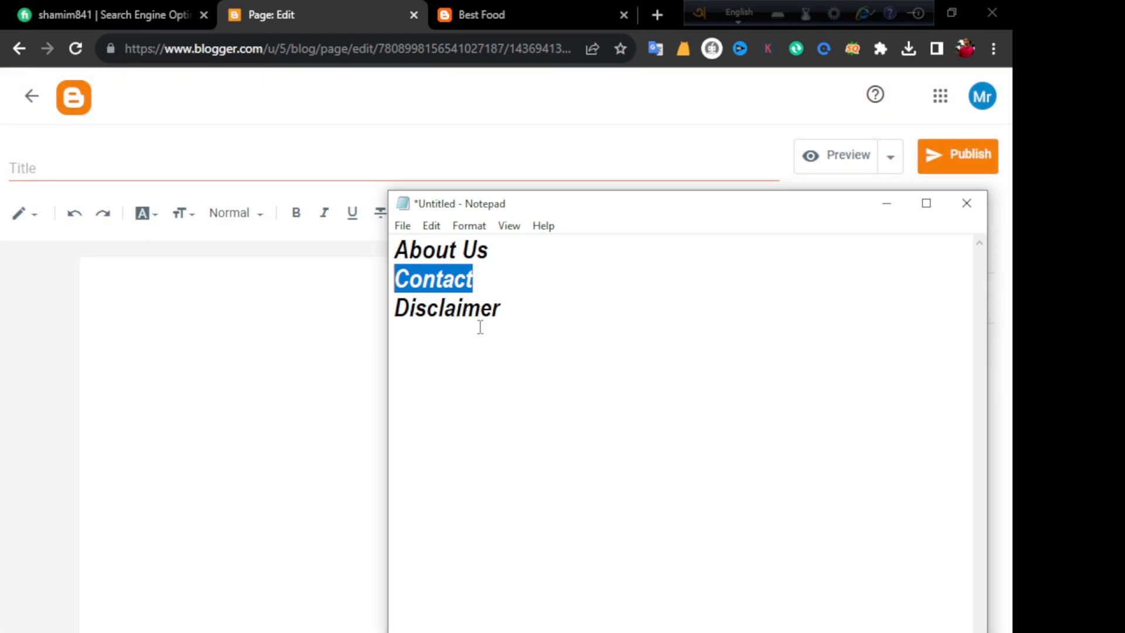
pyautogui.click(438, 309)
pyautogui.moveTo(542, 311); pyautogui.dragTo(339, 314)
pyautogui.rightClick(424, 314)
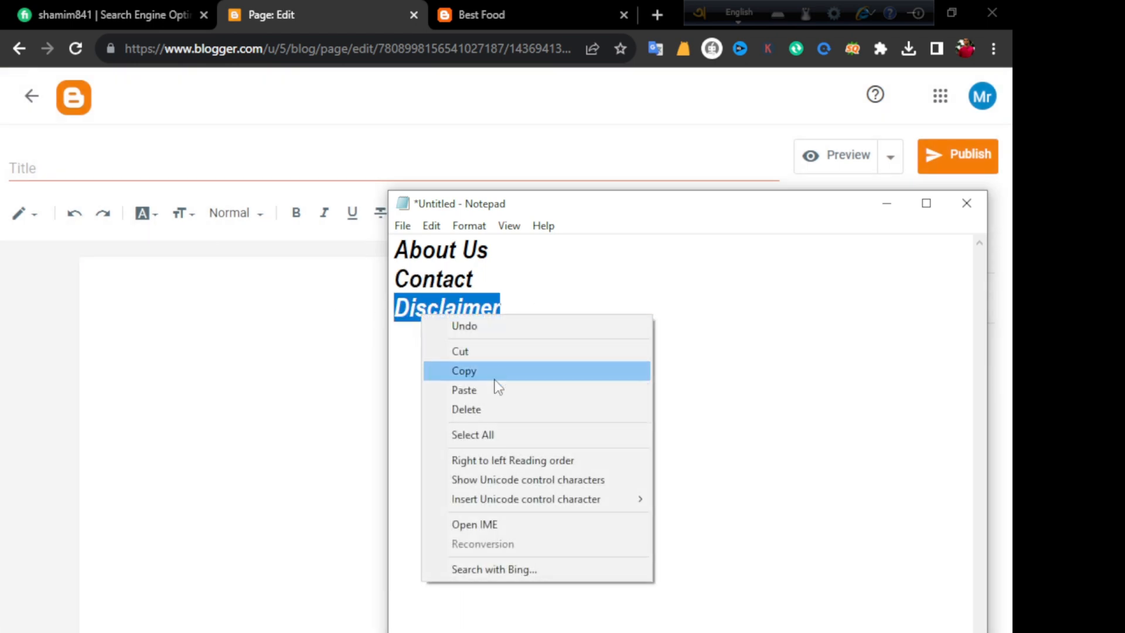
pyautogui.click(495, 370)
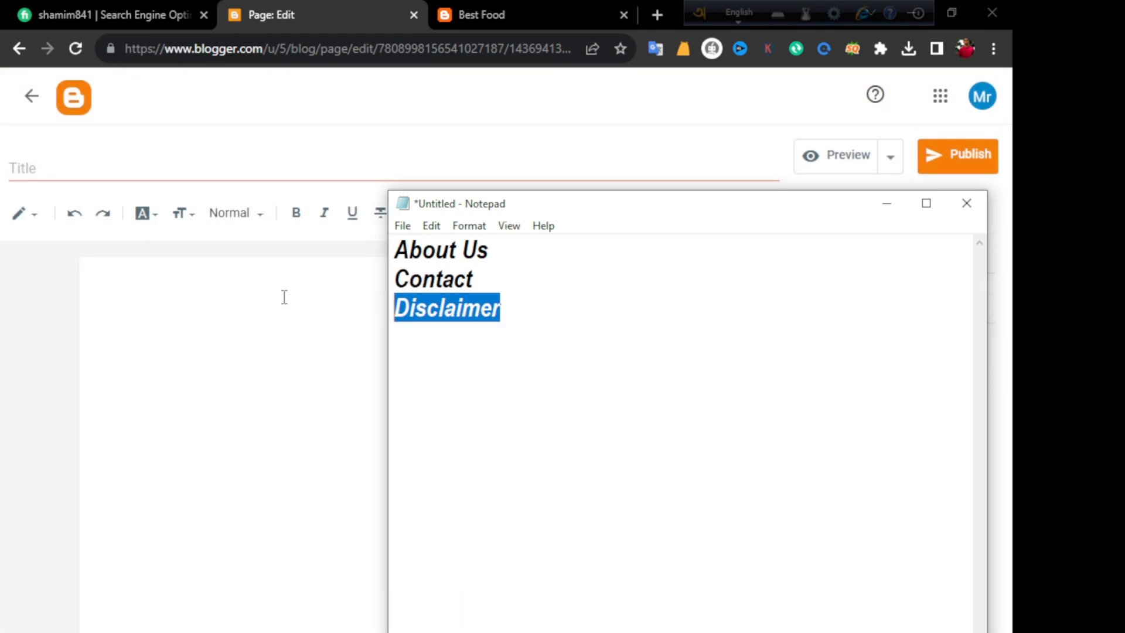
pyautogui.click(129, 170)
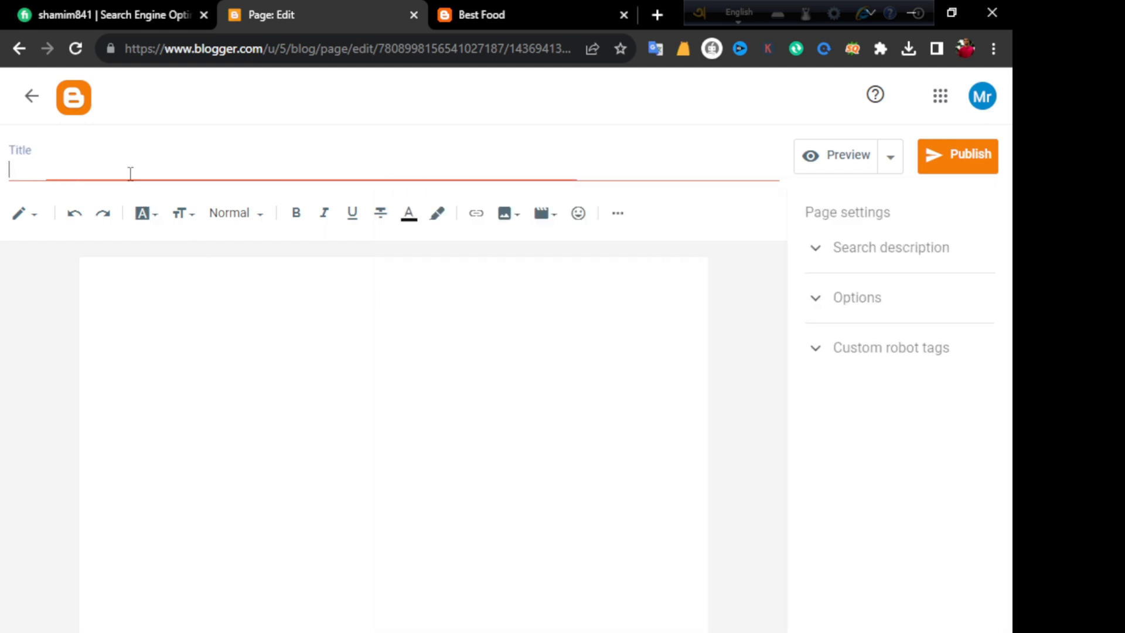
pyautogui.rightClick(128, 173)
pyautogui.click(193, 311)
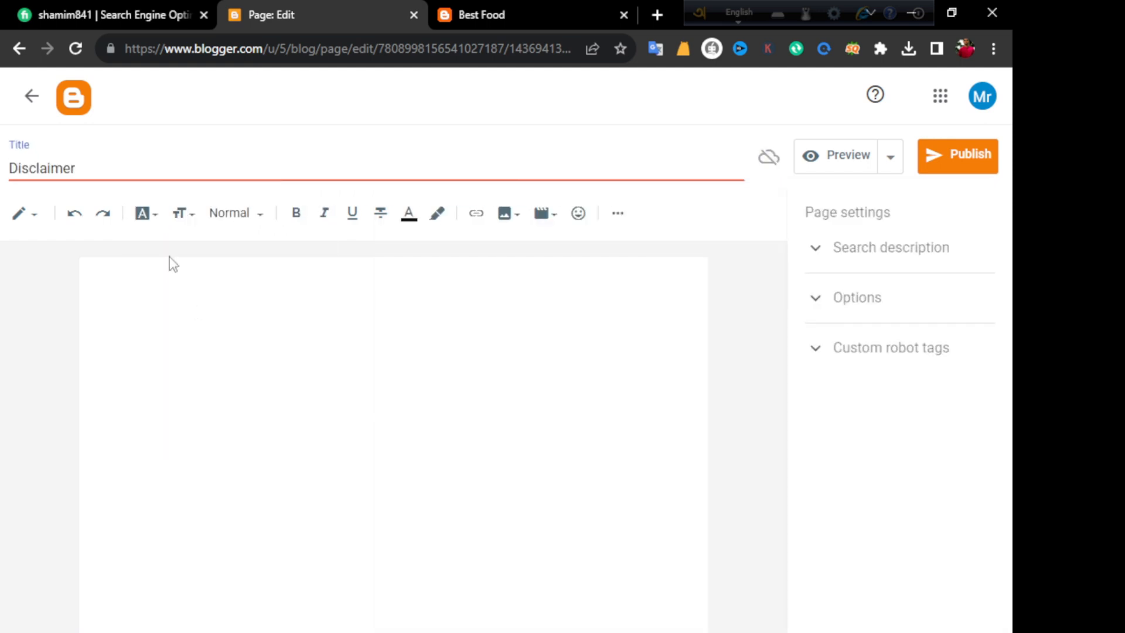
pyautogui.click(963, 160)
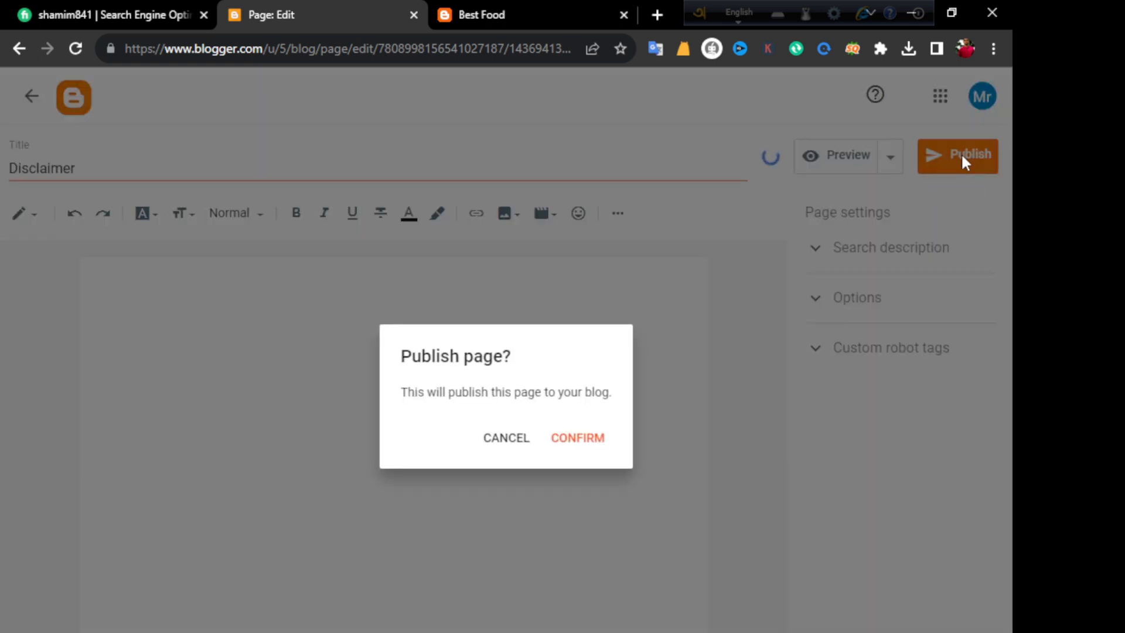
pyautogui.click(578, 440)
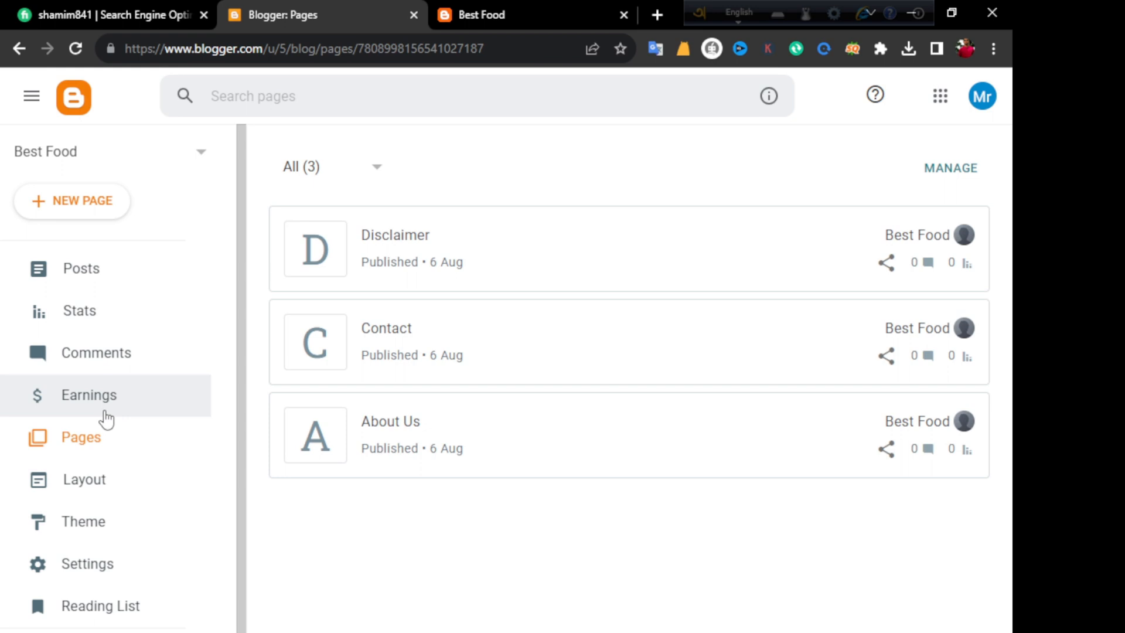
# Look over the Disclaimer, Contact and About Us entries in the page list, and view the live Best Food blog.
pyautogui.moveTo(454, 347)
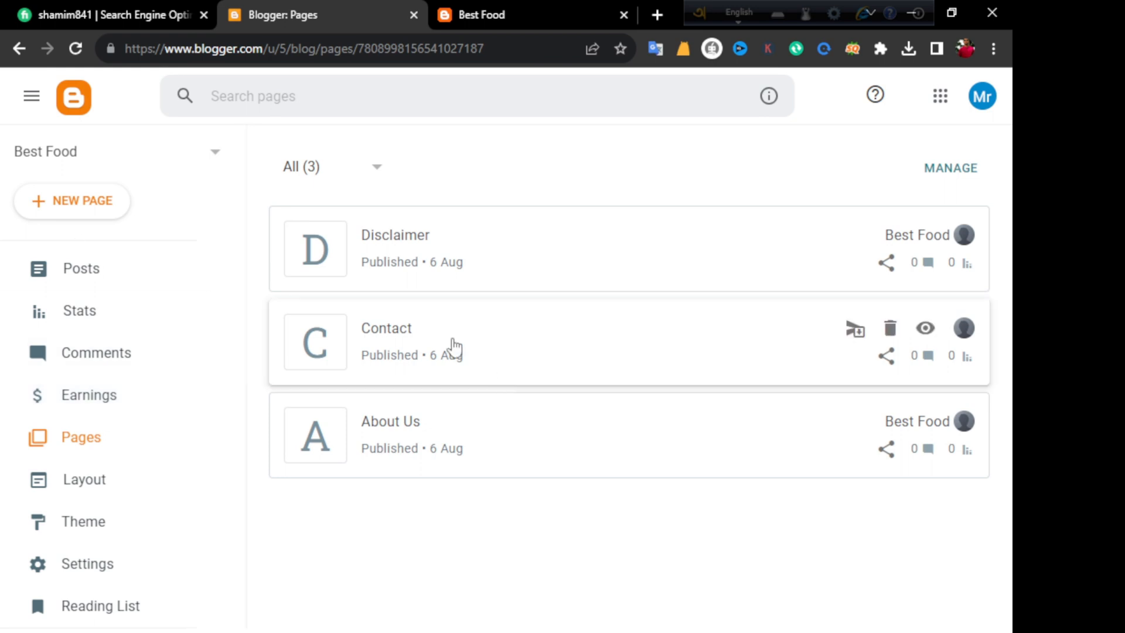
pyautogui.moveTo(378, 241)
pyautogui.moveTo(402, 351)
pyautogui.moveTo(402, 448)
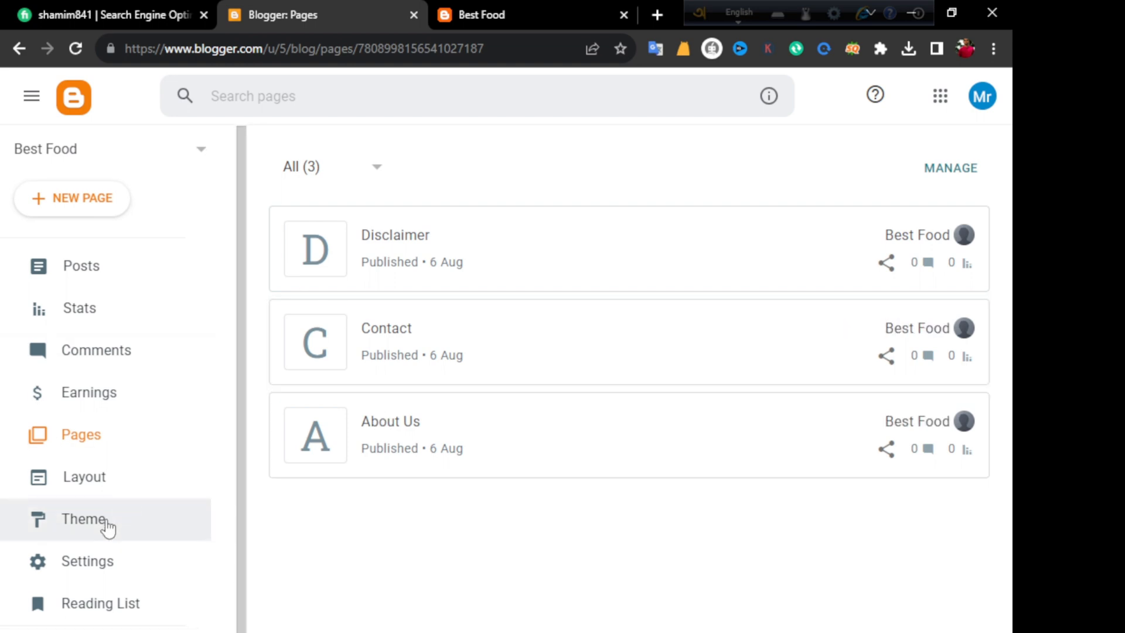
pyautogui.scroll(-2, 109, 498)
pyautogui.scroll(2, 167, 485)
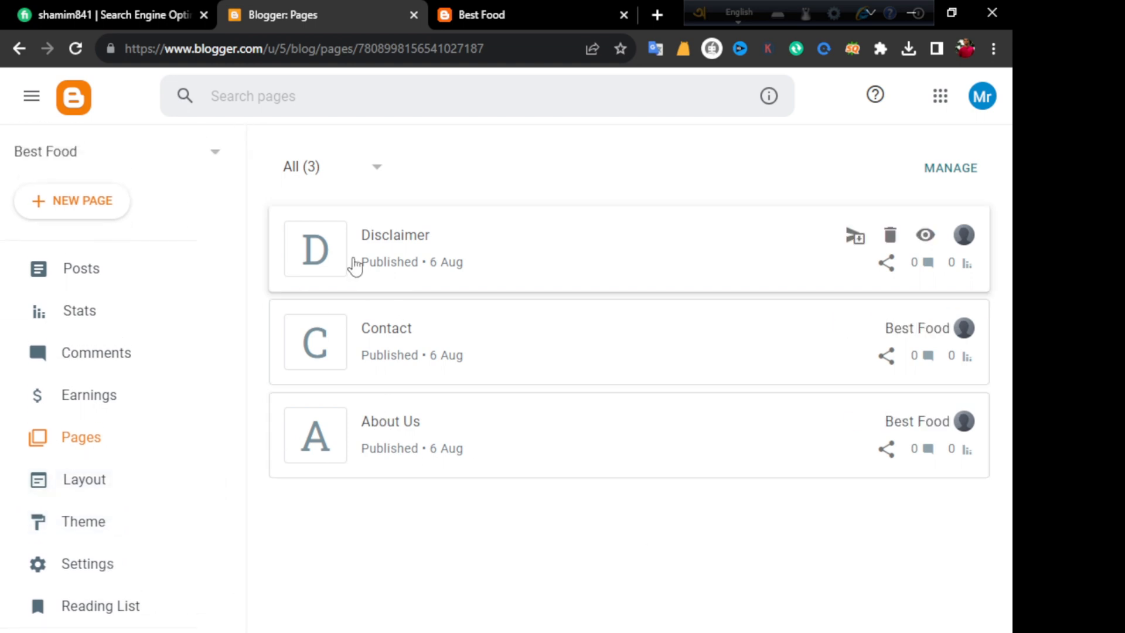
pyautogui.moveTo(293, 218); pyautogui.dragTo(509, 558)
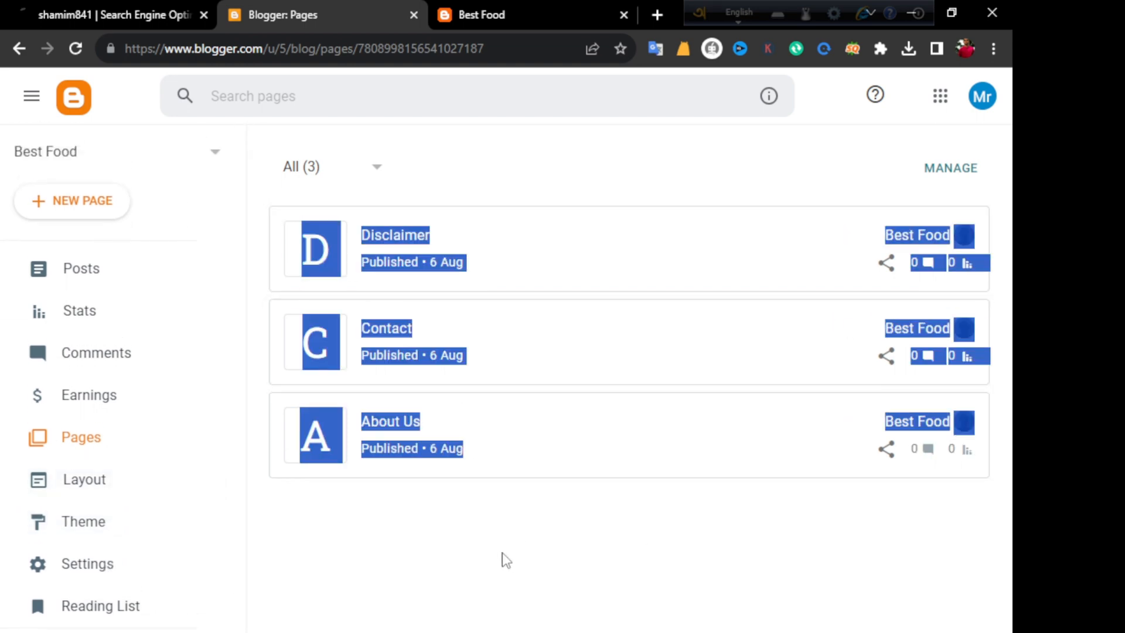
pyautogui.click(507, 560)
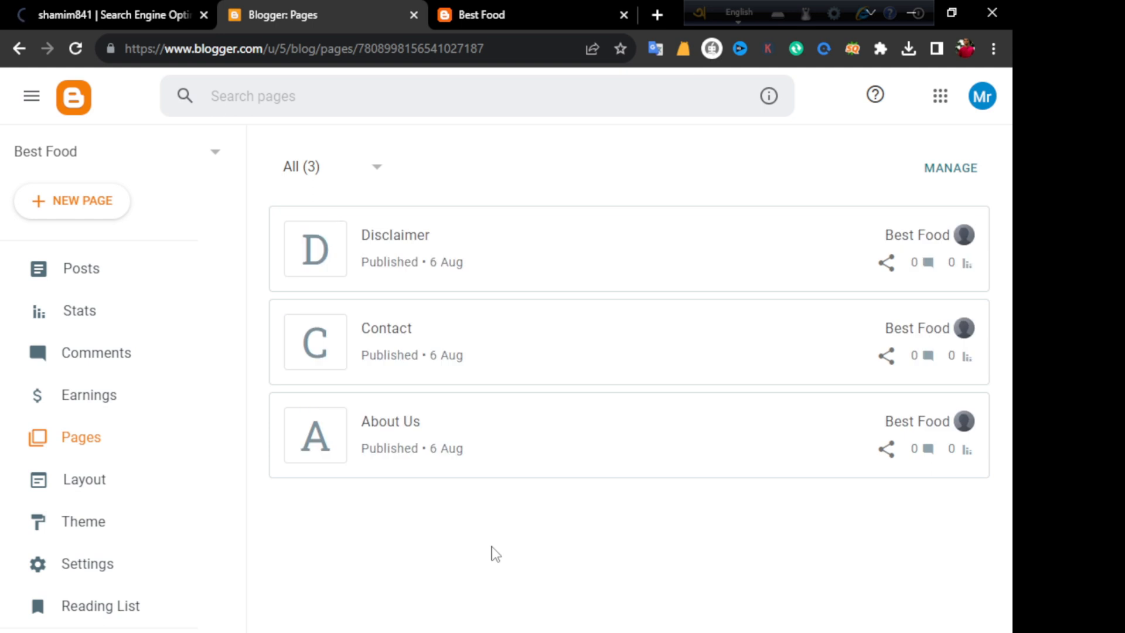
pyautogui.click(475, 8)
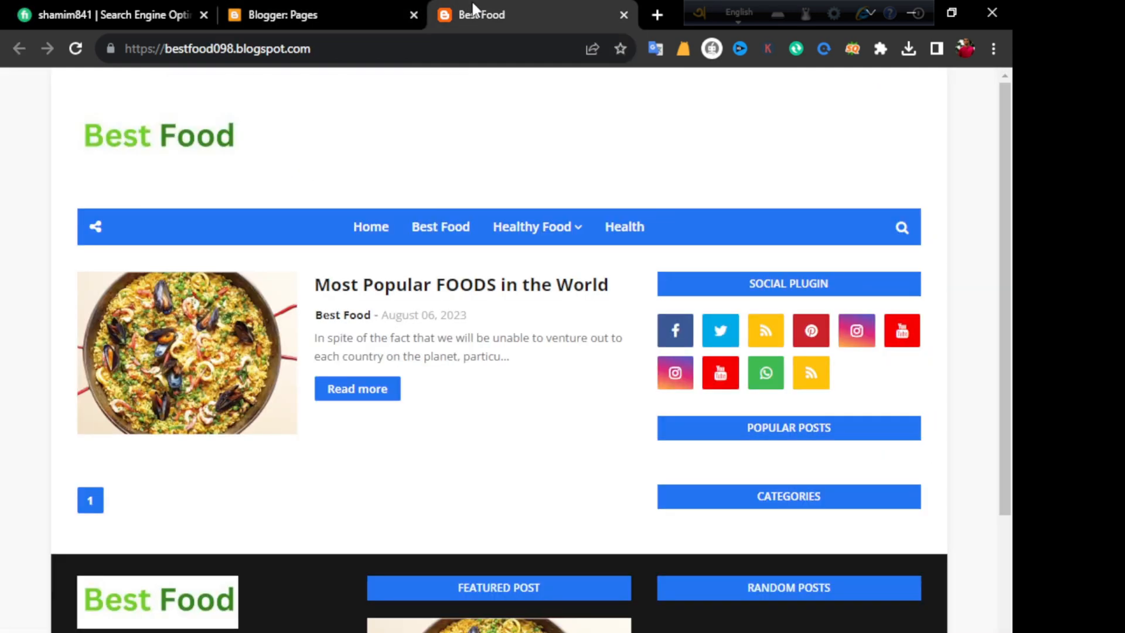
# In Blogger, copy the Disclaimer page's link address and open the Menu Footer Widget's link list in the blog layout.
pyautogui.click(351, 10)
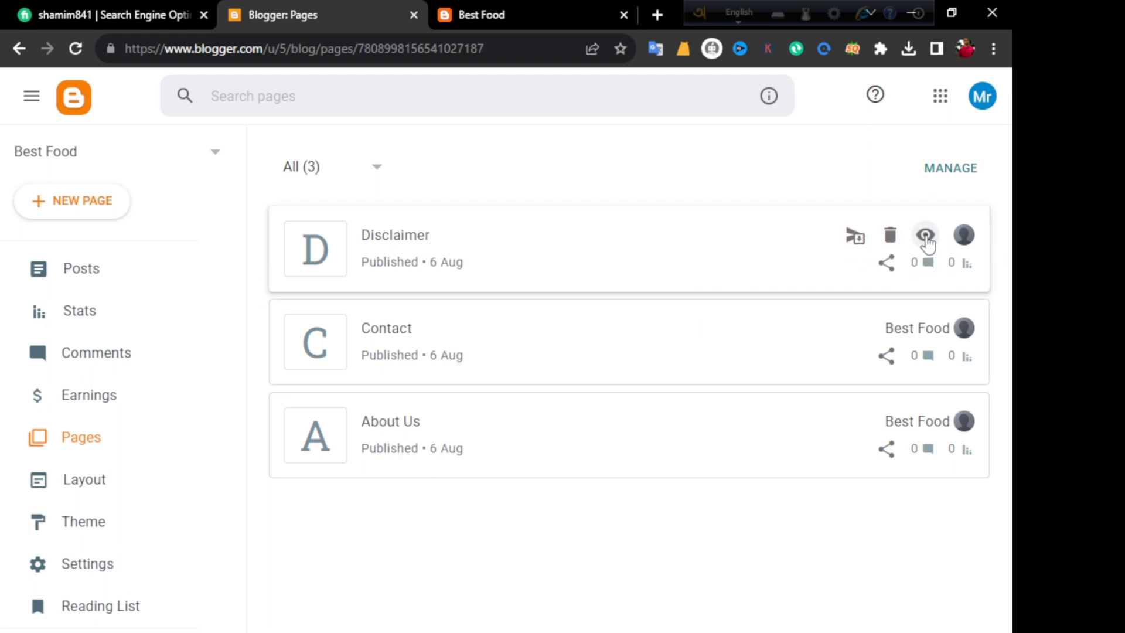
pyautogui.rightClick(926, 235)
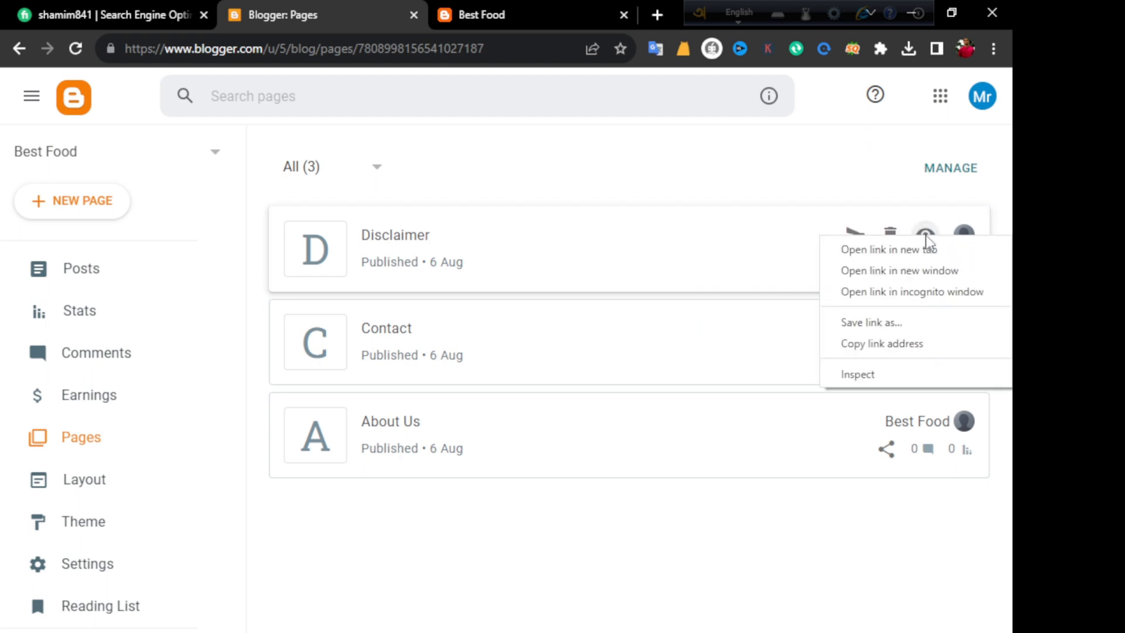
pyautogui.click(885, 345)
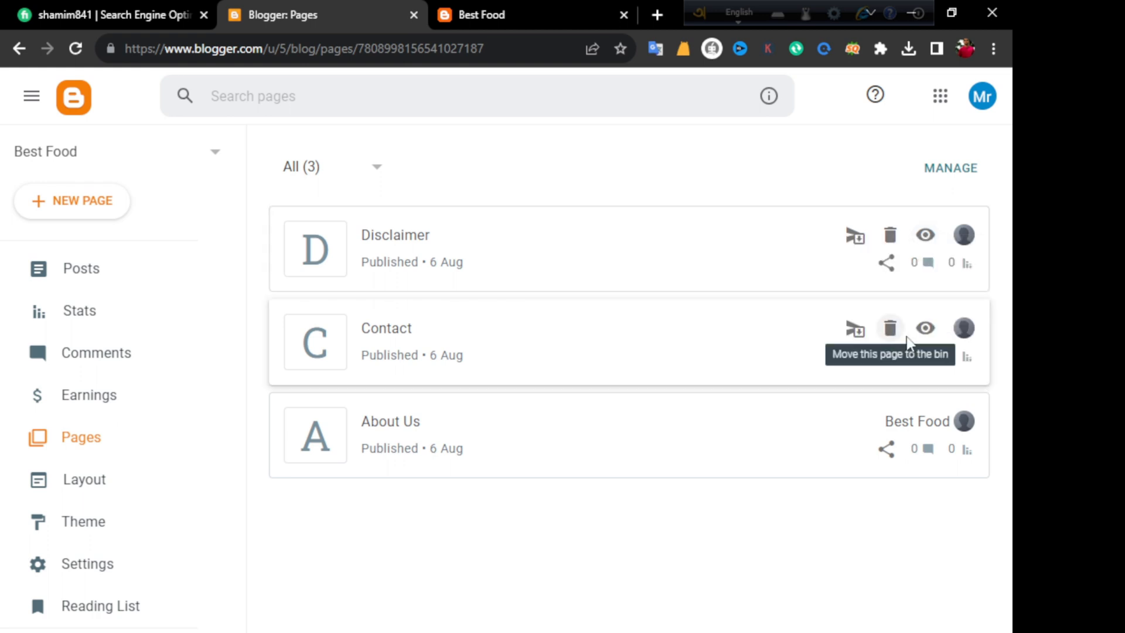
pyautogui.click(98, 498)
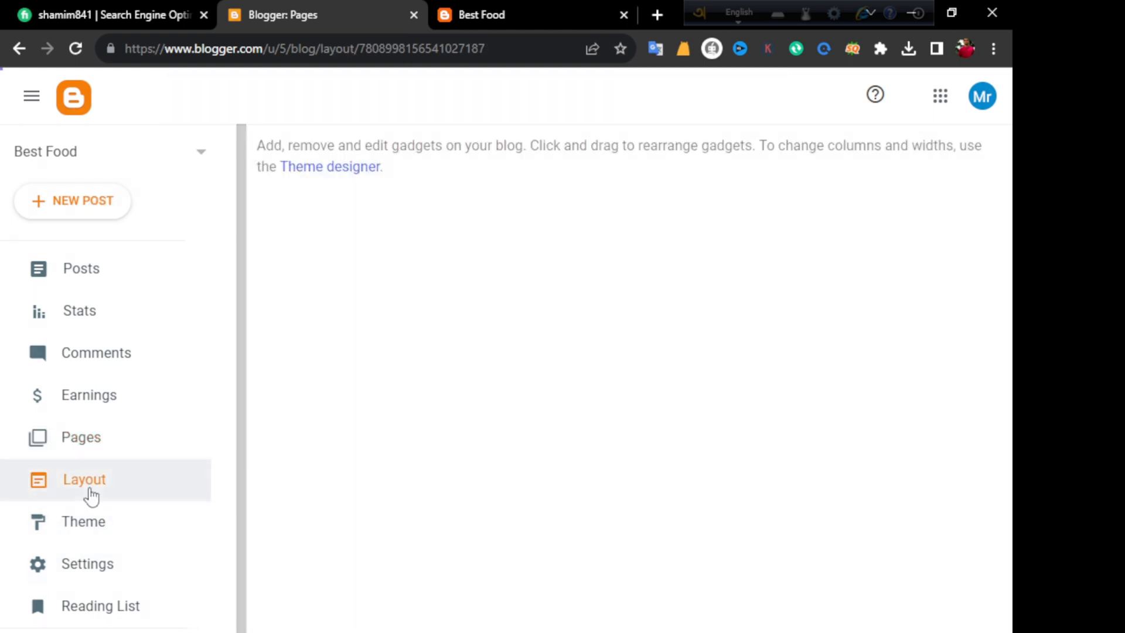
pyautogui.scroll(-10, 649, 522)
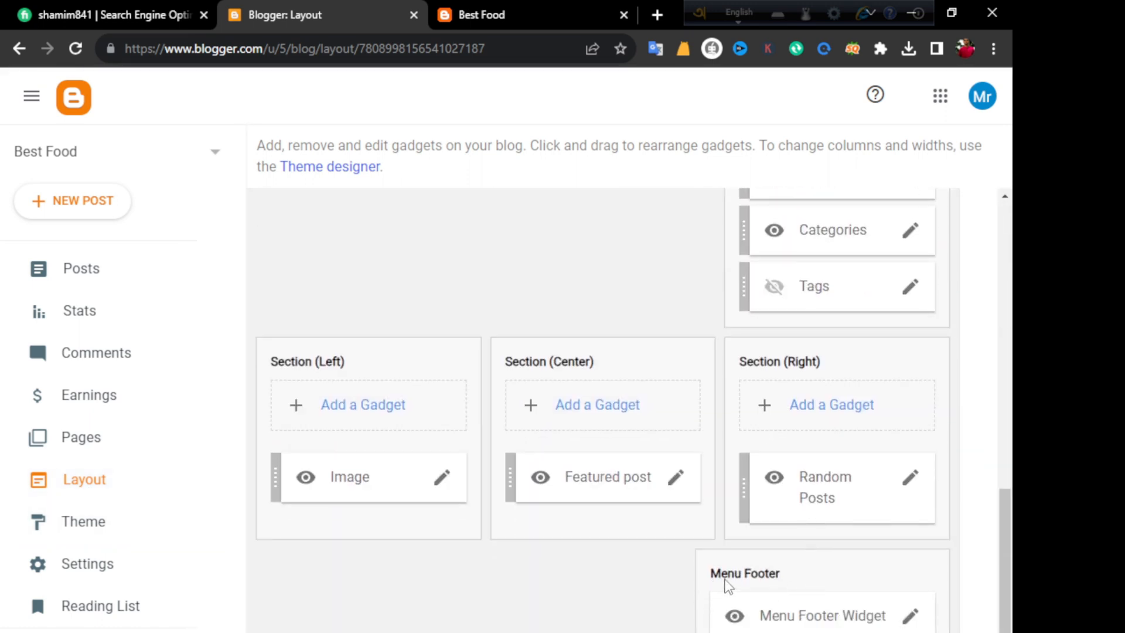
pyautogui.click(908, 618)
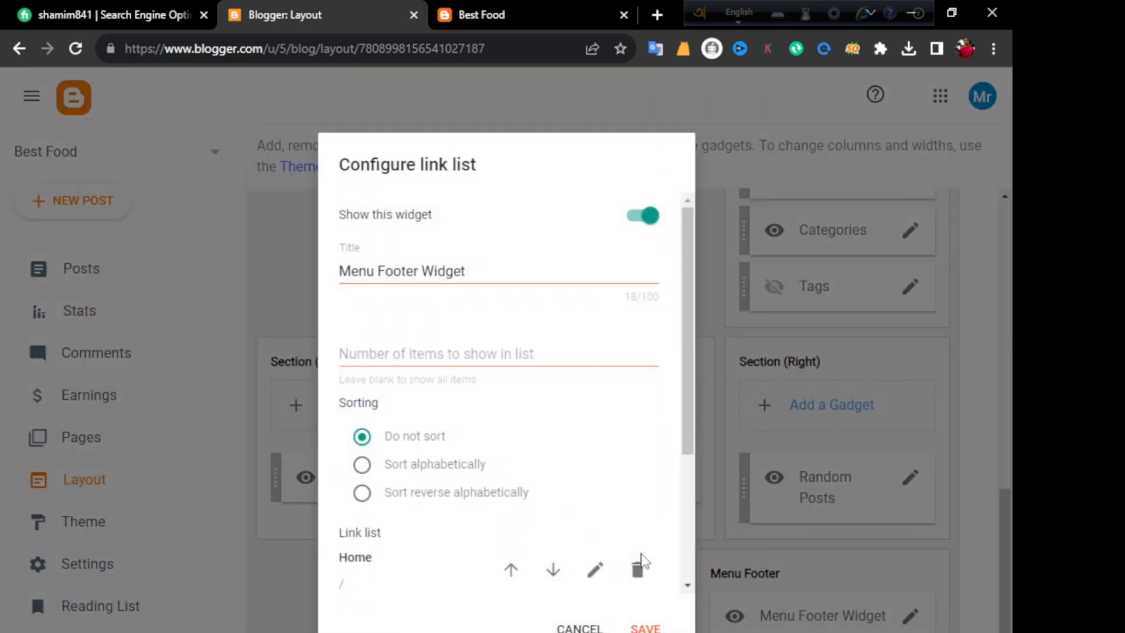
pyautogui.scroll(-2, 464, 518)
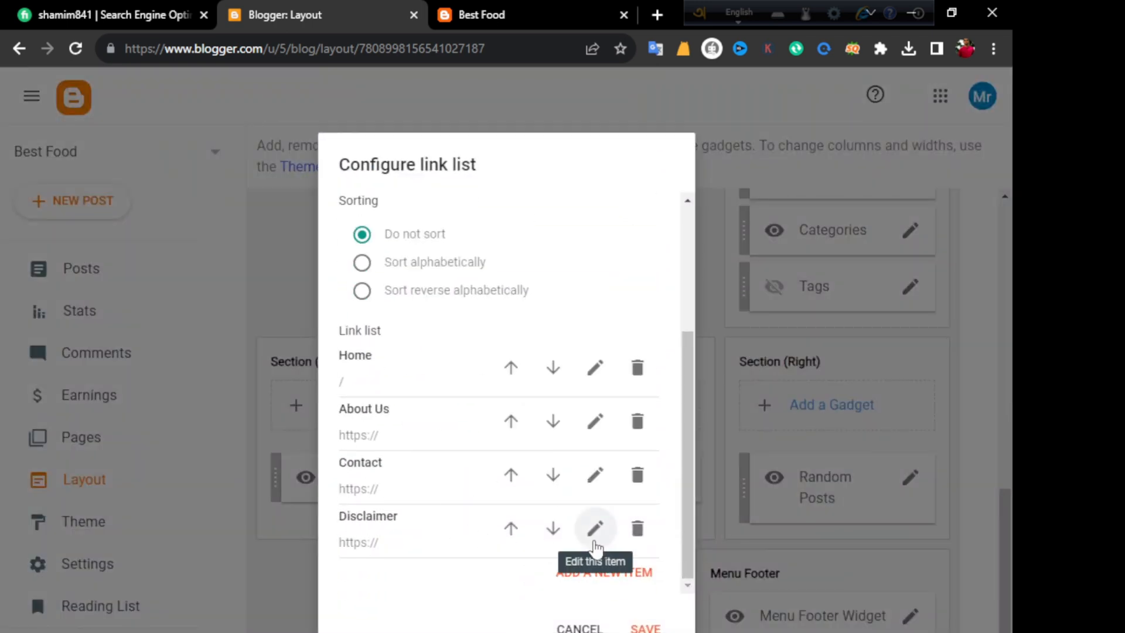
pyautogui.click(593, 531)
pyautogui.scroll(-3, 618, 540)
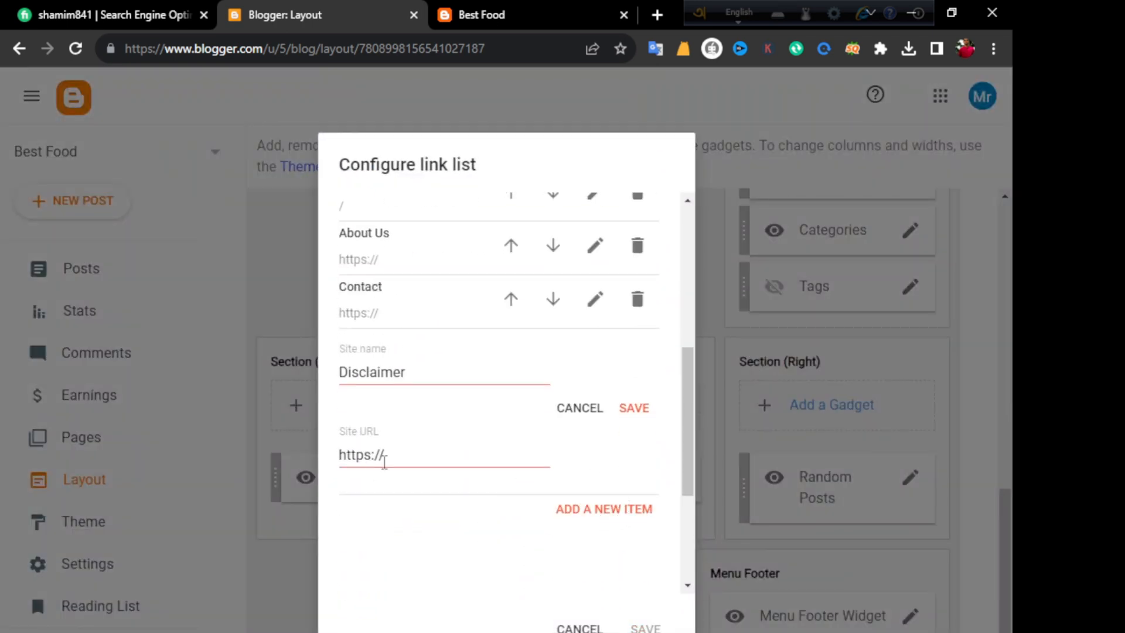
pyautogui.moveTo(411, 461); pyautogui.dragTo(351, 460)
pyautogui.rightClick(378, 460)
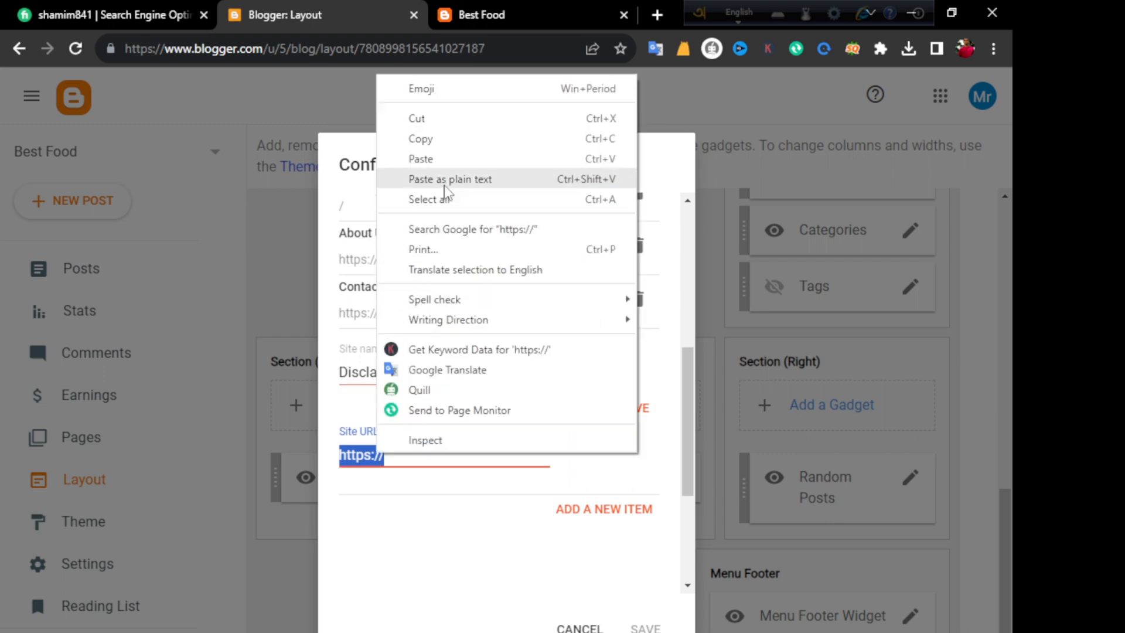
pyautogui.click(444, 159)
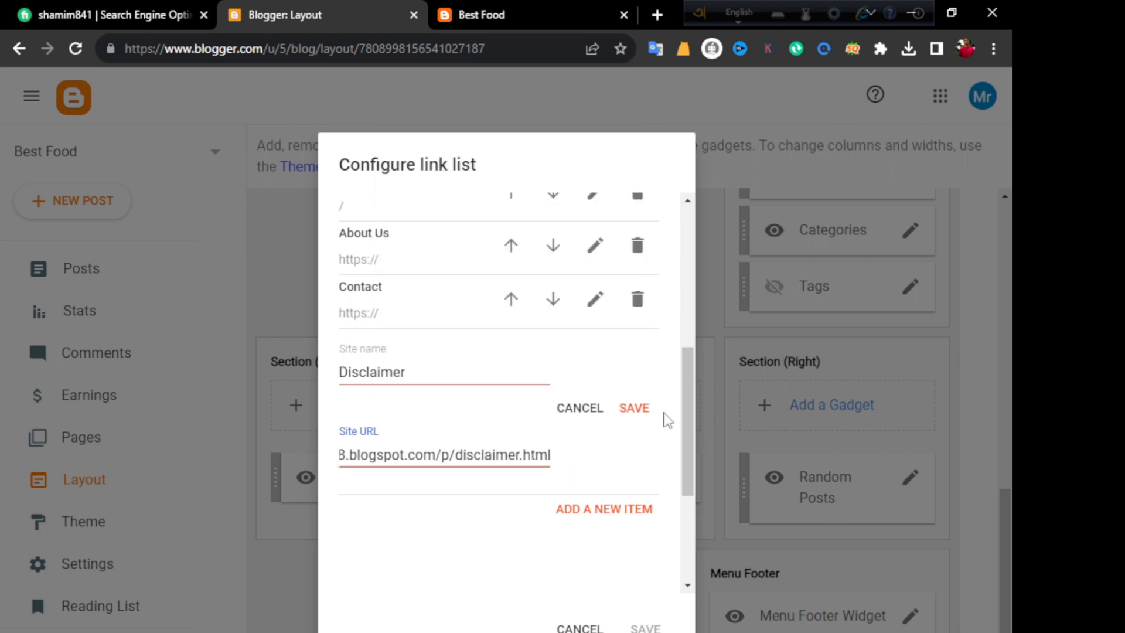
pyautogui.click(634, 408)
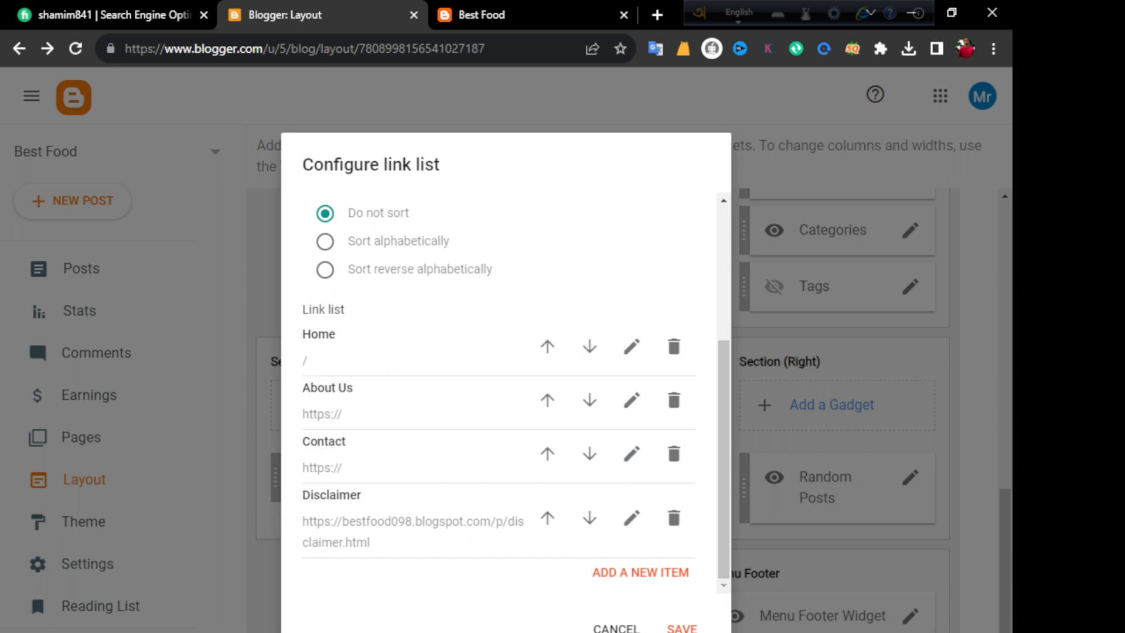
pyautogui.click(681, 627)
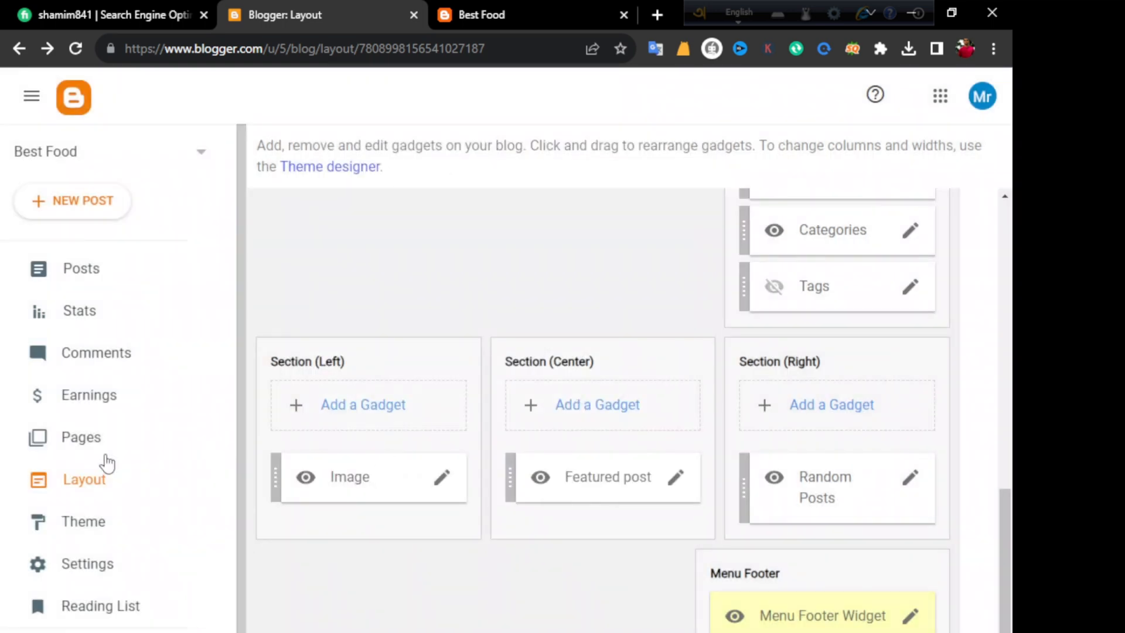
# Copy the Contact page's link address from the page list and open the Menu Footer Widget's link list in the layout.
pyautogui.click(92, 438)
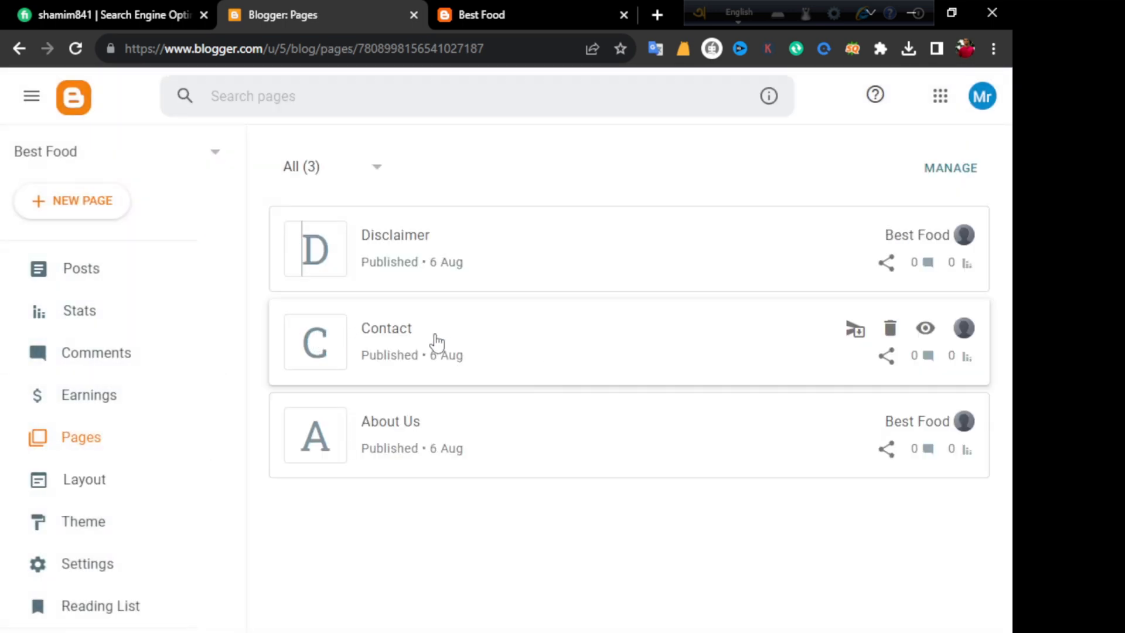
pyautogui.rightClick(926, 327)
pyautogui.click(908, 435)
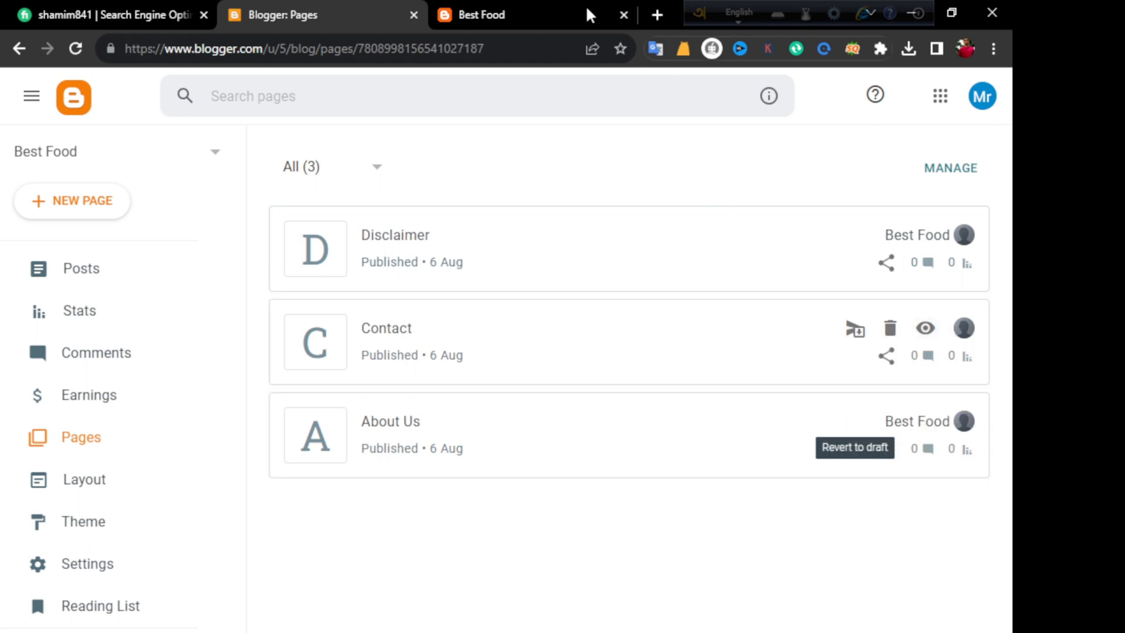
pyautogui.click(484, 12)
pyautogui.click(347, 13)
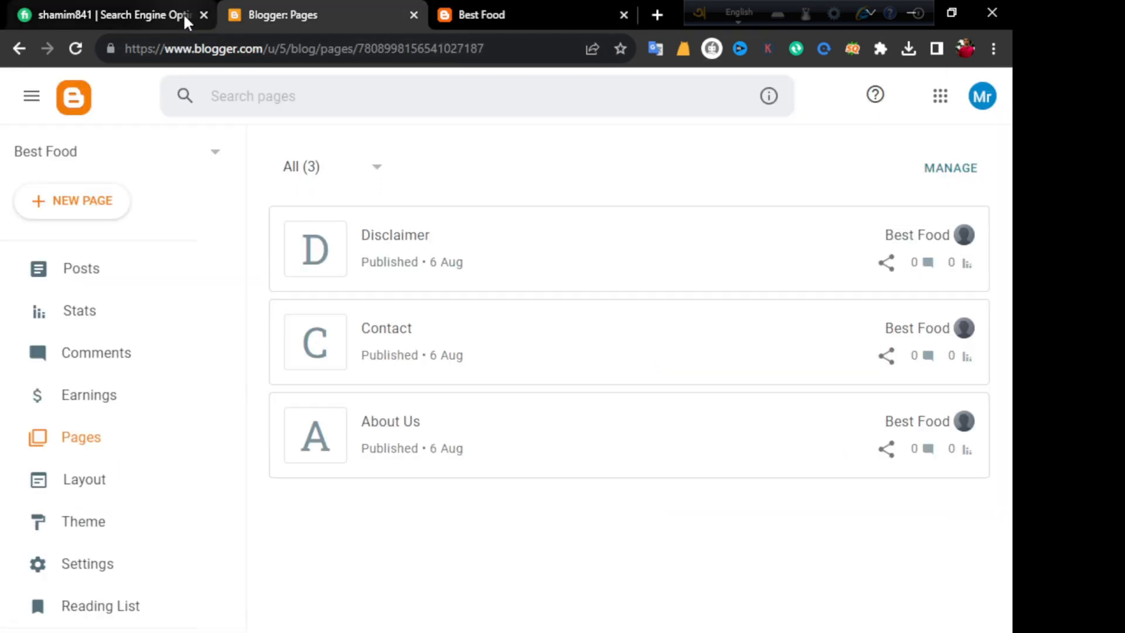
pyautogui.click(95, 490)
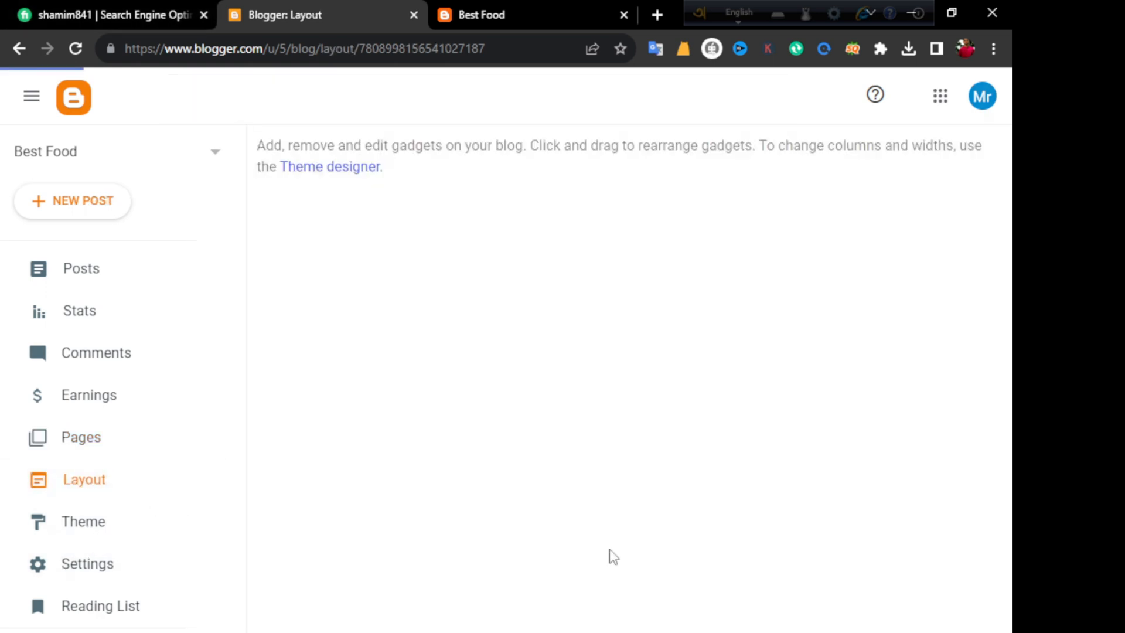
pyautogui.scroll(-9, 918, 602)
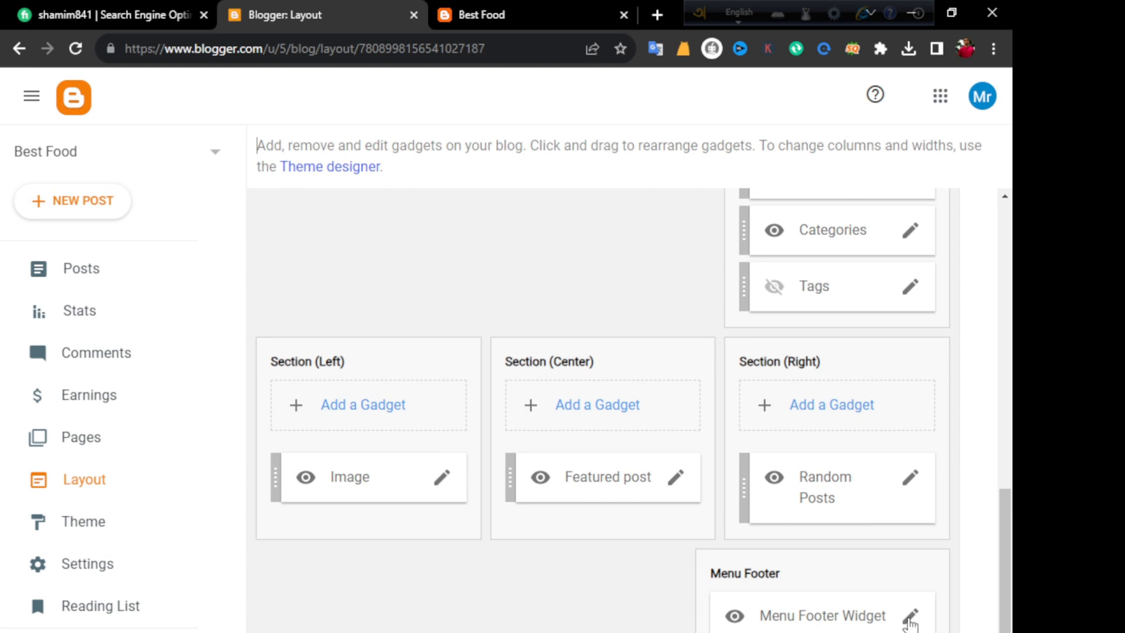
pyautogui.click(909, 616)
pyautogui.scroll(-4, 434, 469)
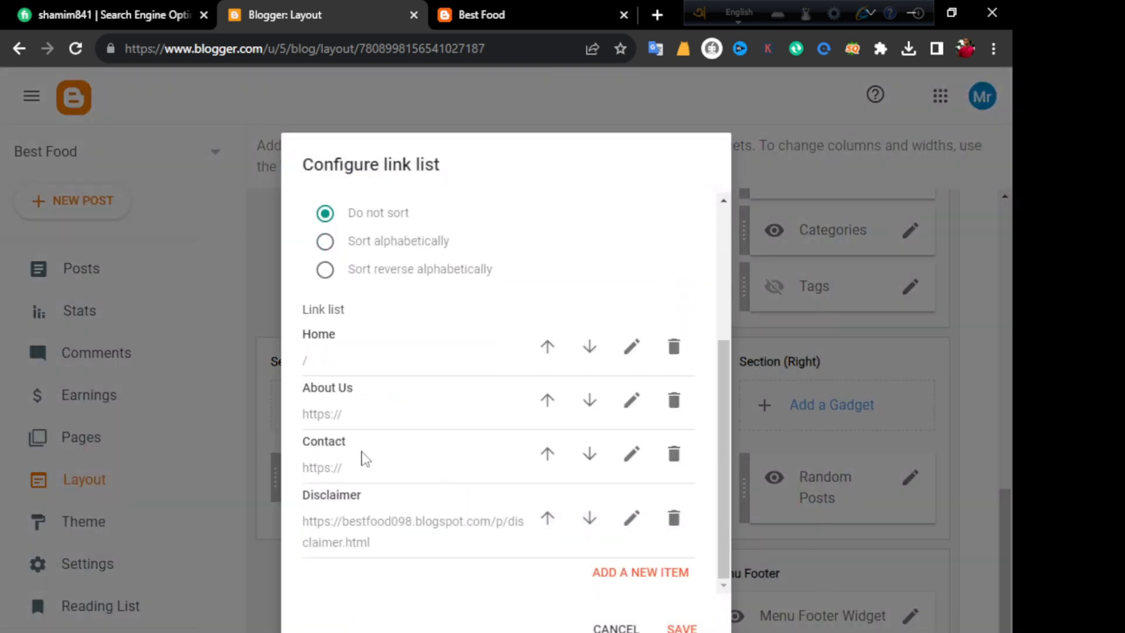
pyautogui.click(631, 455)
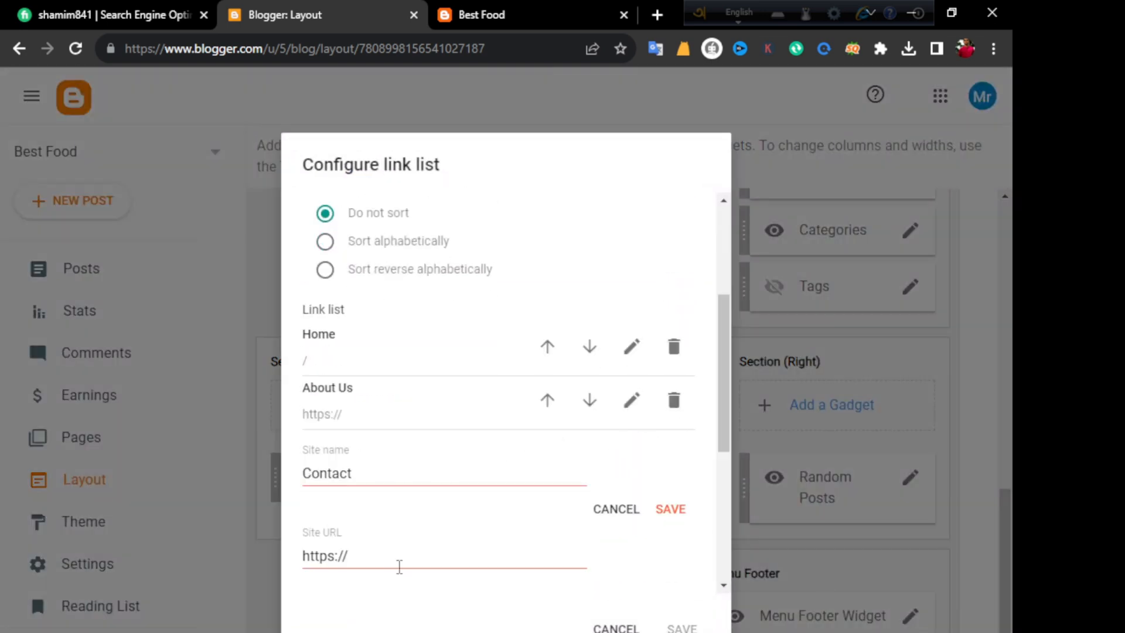
pyautogui.moveTo(399, 566); pyautogui.dragTo(300, 555)
pyautogui.rightClick(300, 556)
pyautogui.click(390, 262)
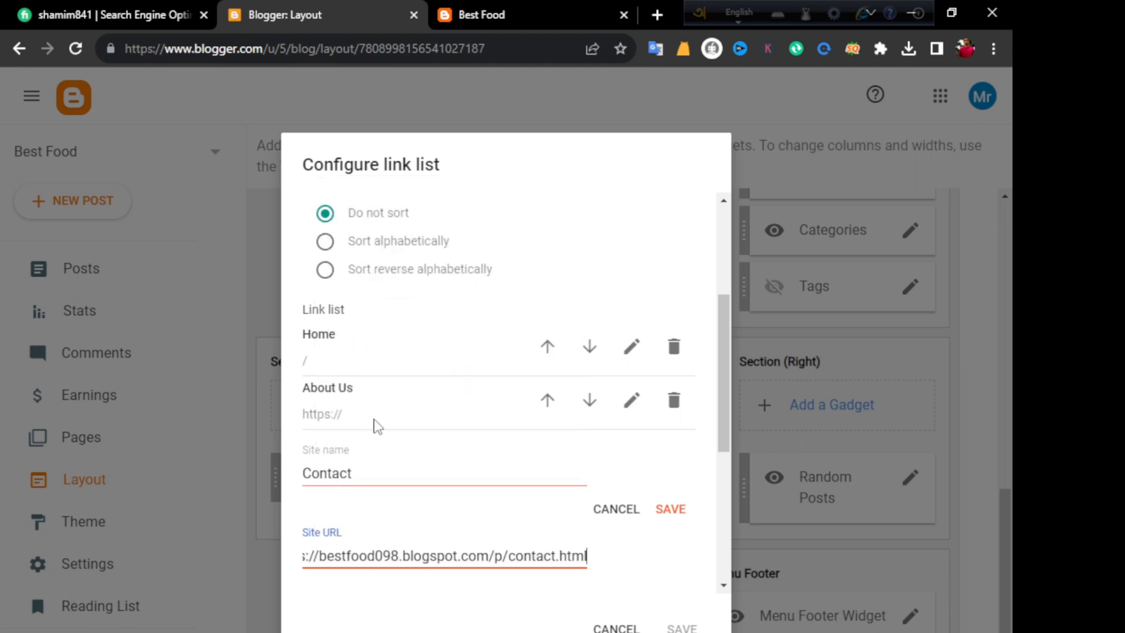
pyautogui.click(671, 509)
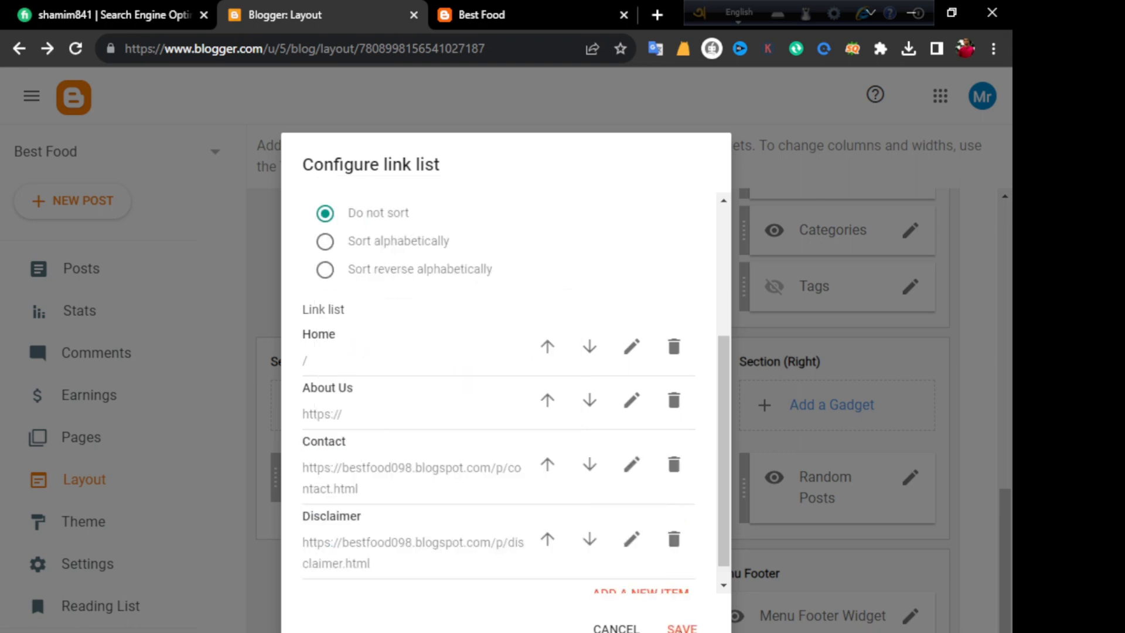
pyautogui.click(681, 628)
# Copy the About Us page's link address from the page list and open the Menu Footer Widget's link list again.
pyautogui.click(105, 443)
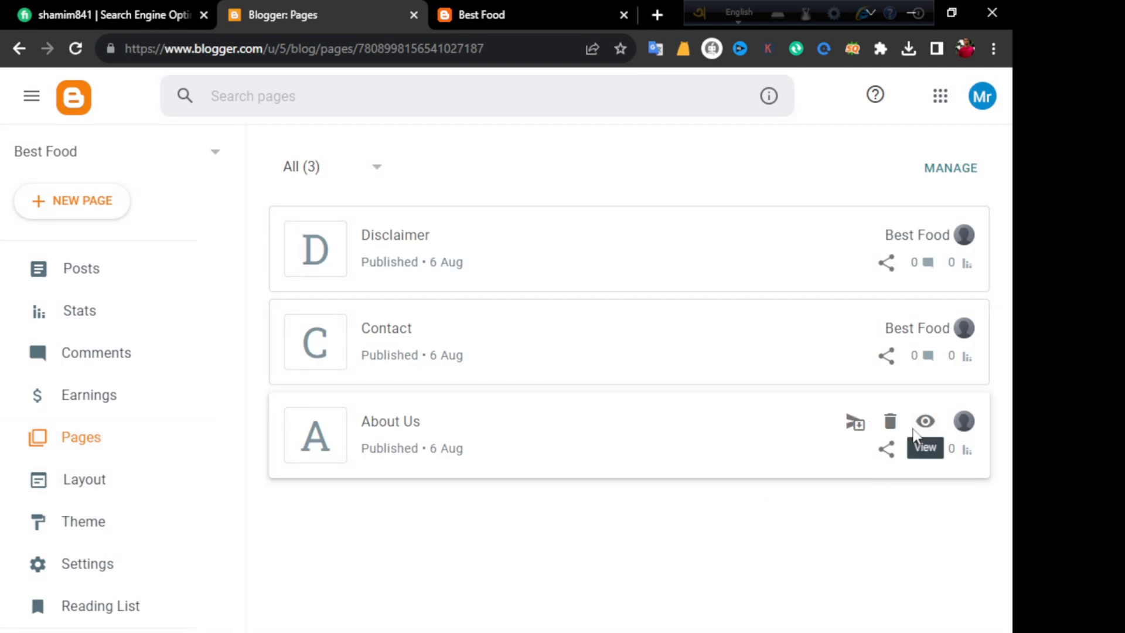
pyautogui.rightClick(925, 422)
pyautogui.click(885, 530)
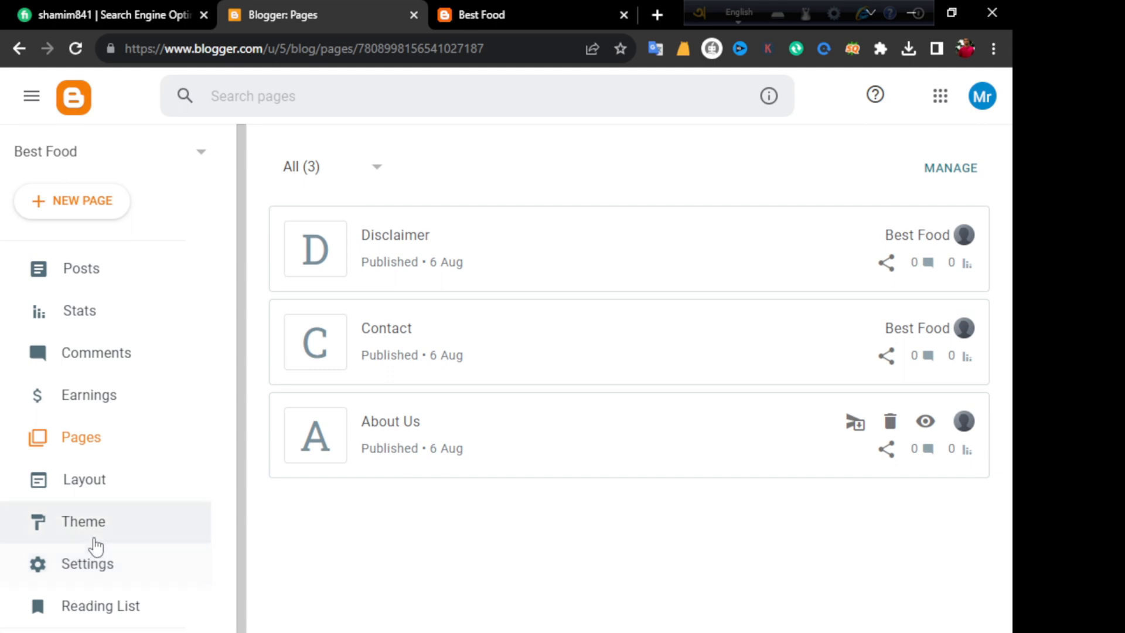
pyautogui.click(106, 481)
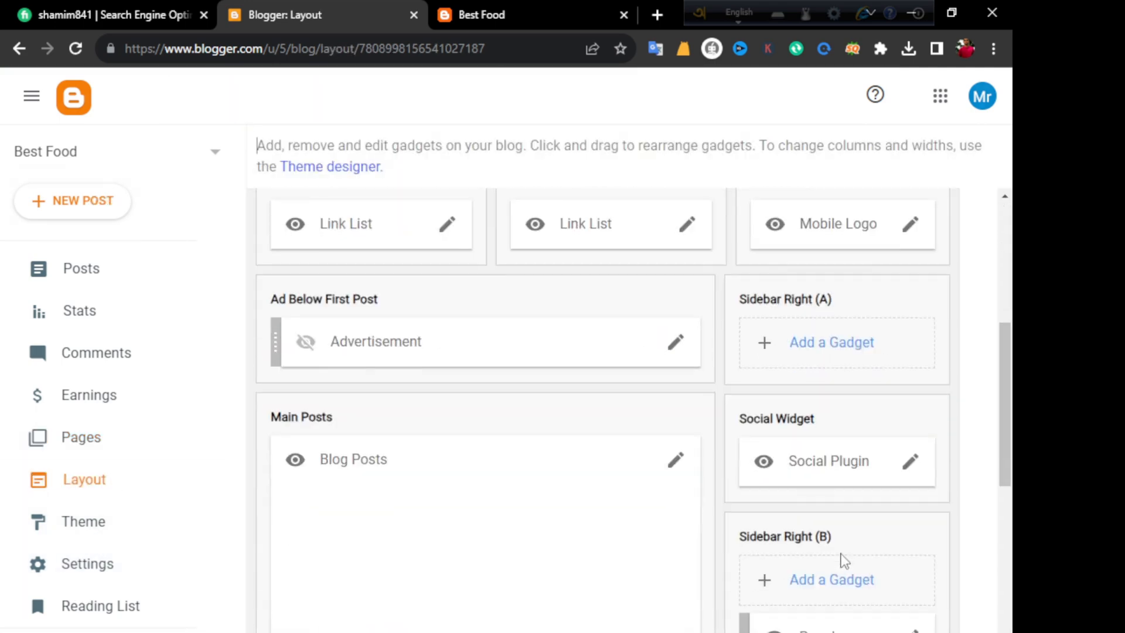
pyautogui.scroll(-8, 844, 561)
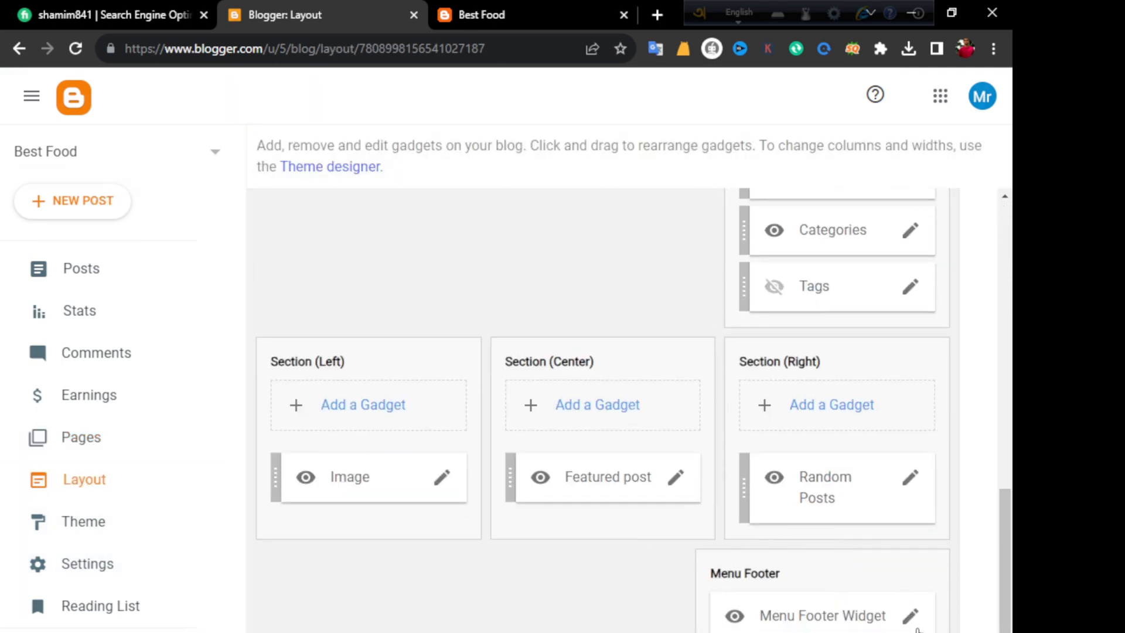
pyautogui.click(912, 627)
pyautogui.scroll(-5, 633, 562)
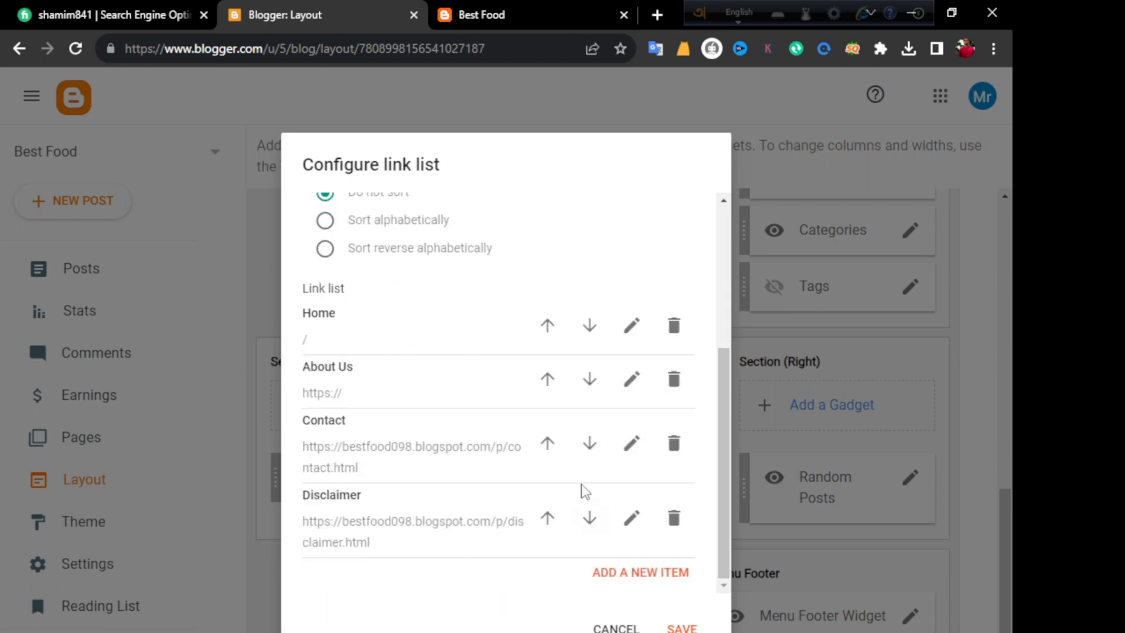
pyautogui.click(631, 378)
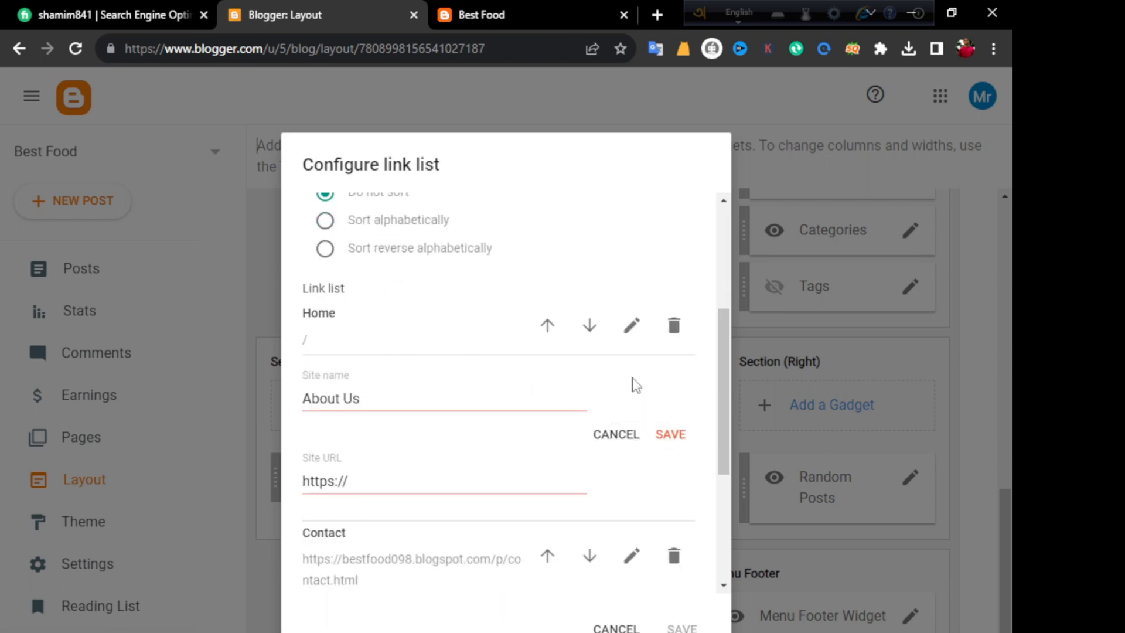
pyautogui.scroll(-3, 463, 427)
pyautogui.tripleClick(365, 310)
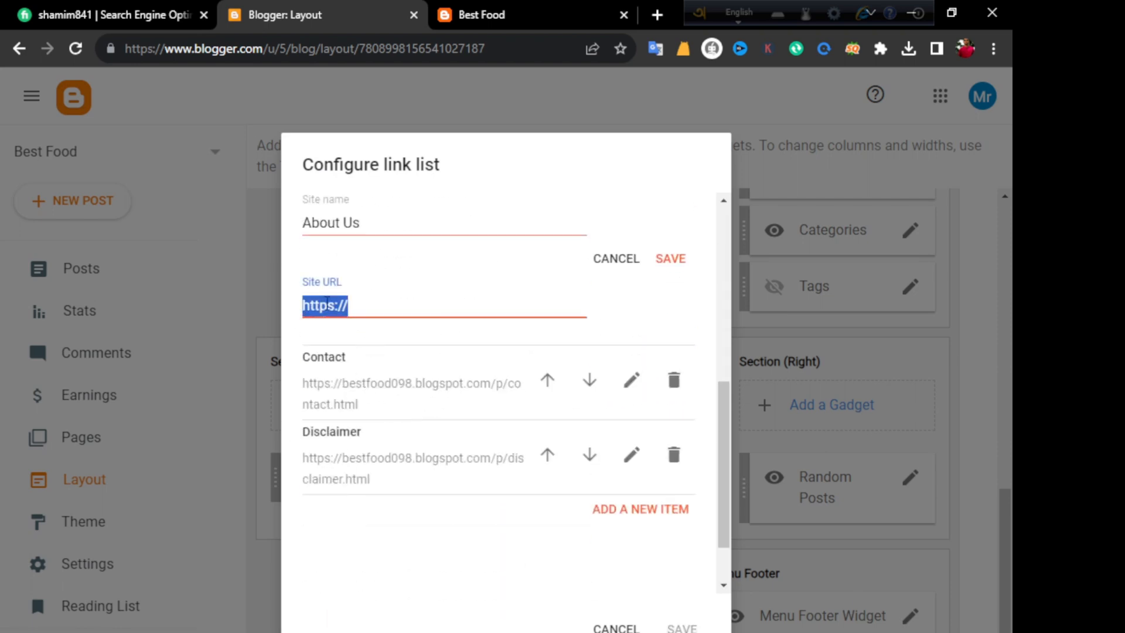
pyautogui.rightClick(326, 307)
pyautogui.click(390, 388)
pyautogui.click(670, 259)
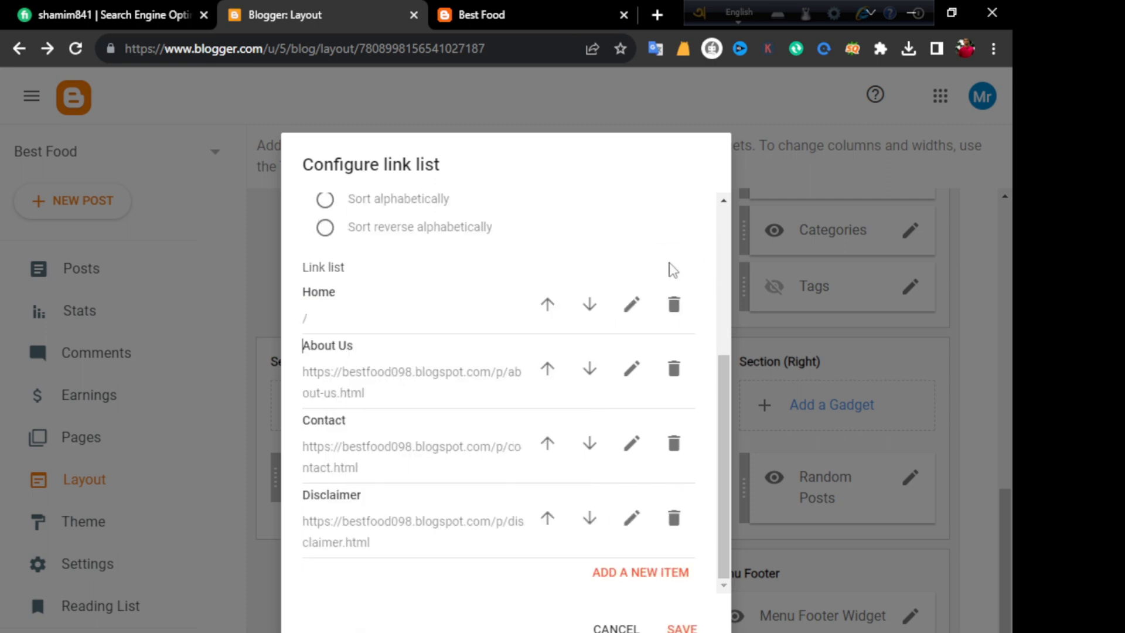
pyautogui.click(679, 626)
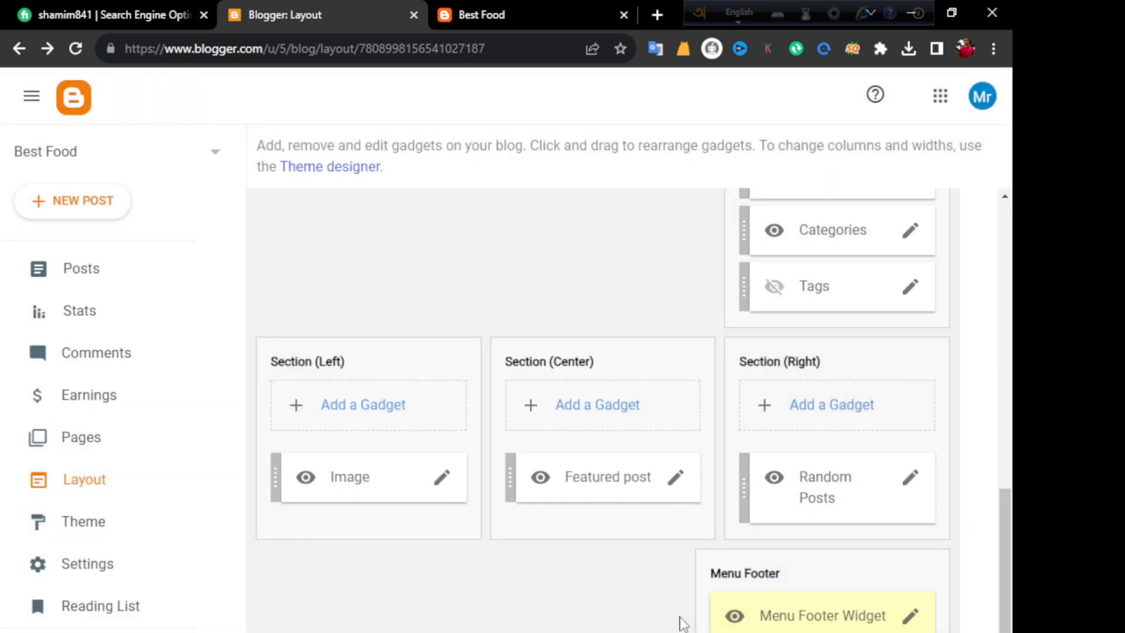
# Reload the live Best Food blog and look over its footer area.
pyautogui.scroll(15, 531, 616)
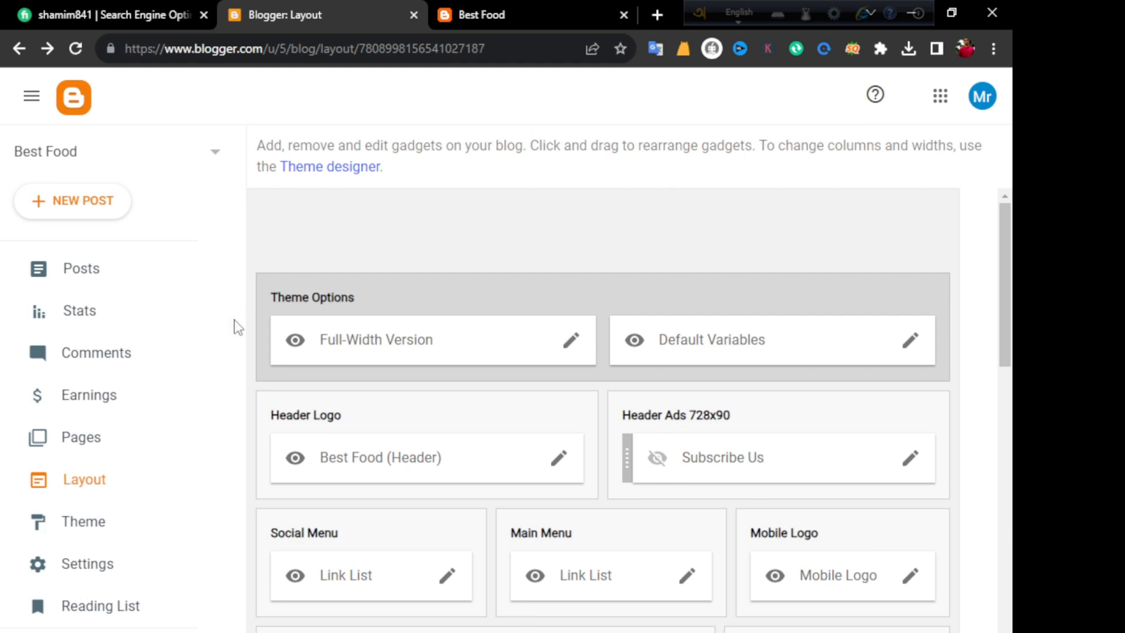
pyautogui.click(439, 13)
pyautogui.click(306, 8)
pyautogui.hotkey('ctrl', 'Tab')
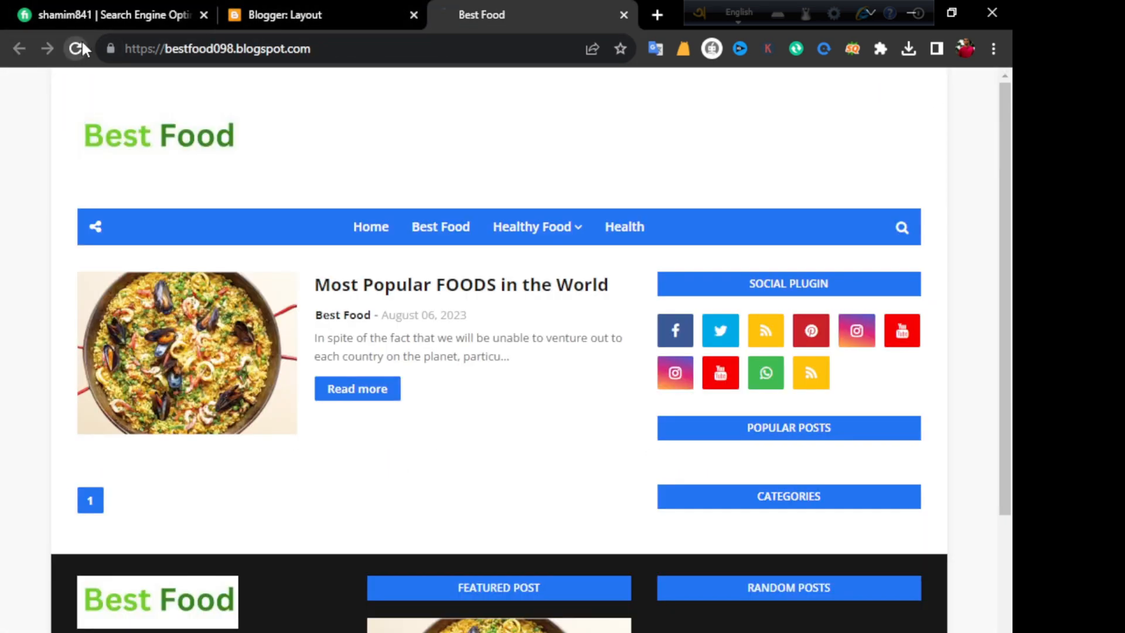
pyautogui.click(74, 49)
pyautogui.scroll(-5, 645, 467)
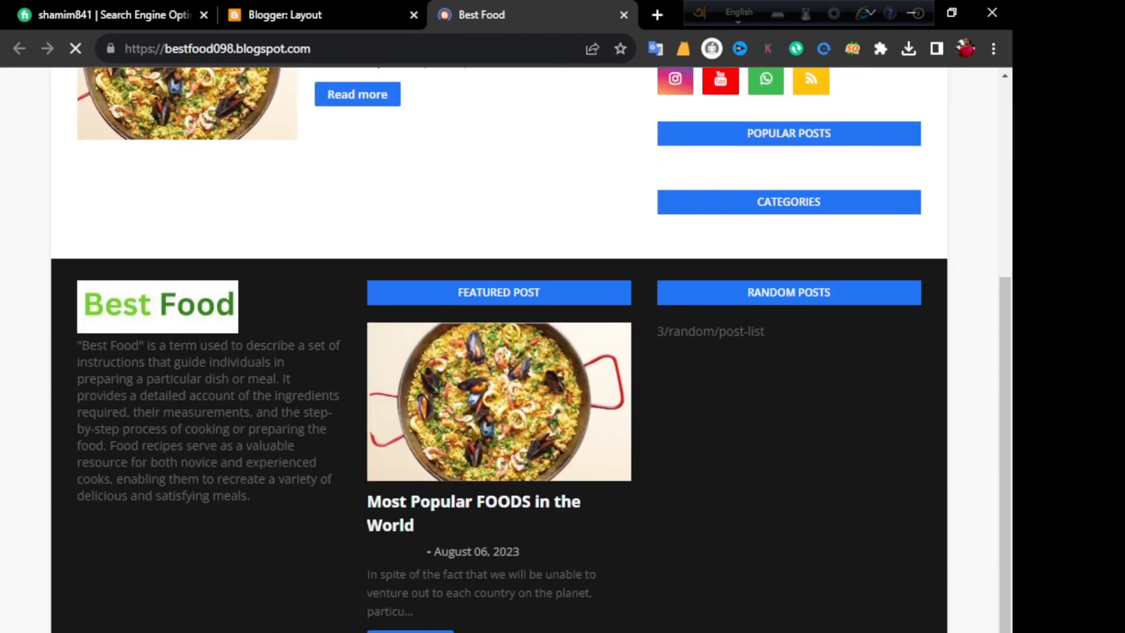
# Open the Disclaimer page in the Blogger editor to look at its title and body, and return to the page list.
pyautogui.click(287, 8)
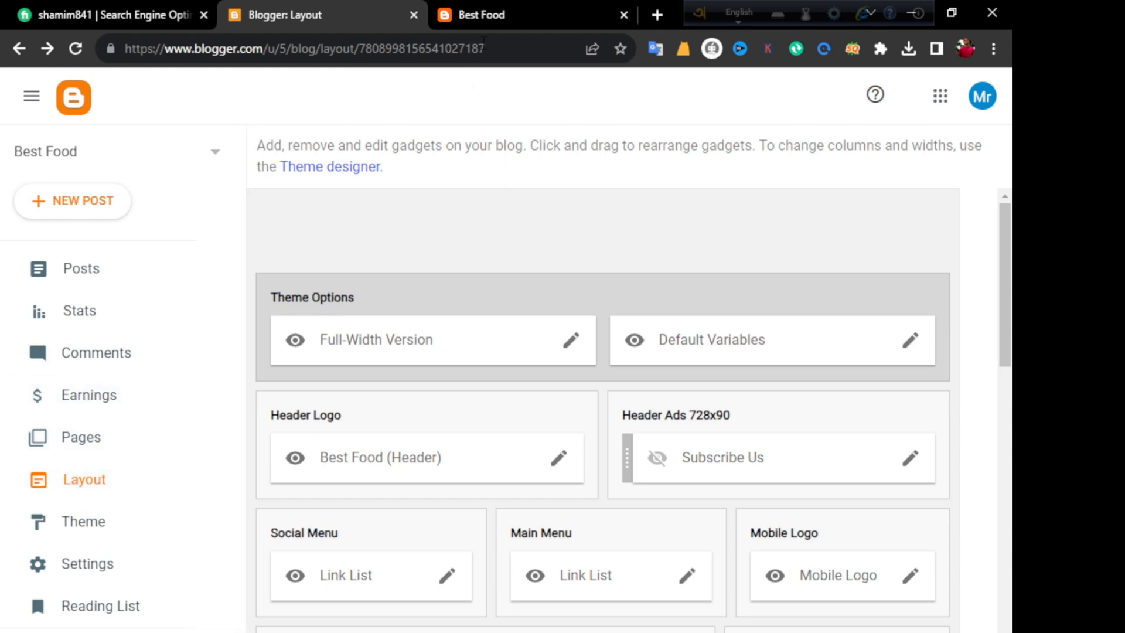
pyautogui.click(111, 445)
pyautogui.click(542, 251)
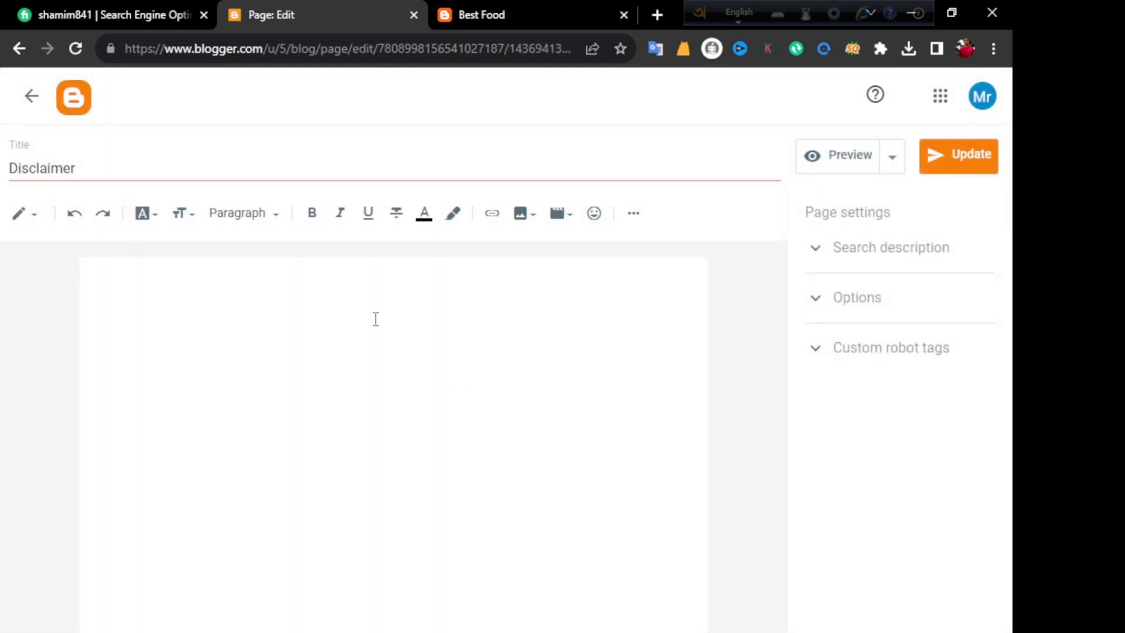
pyautogui.click(226, 177)
pyautogui.click(225, 358)
pyautogui.click(32, 97)
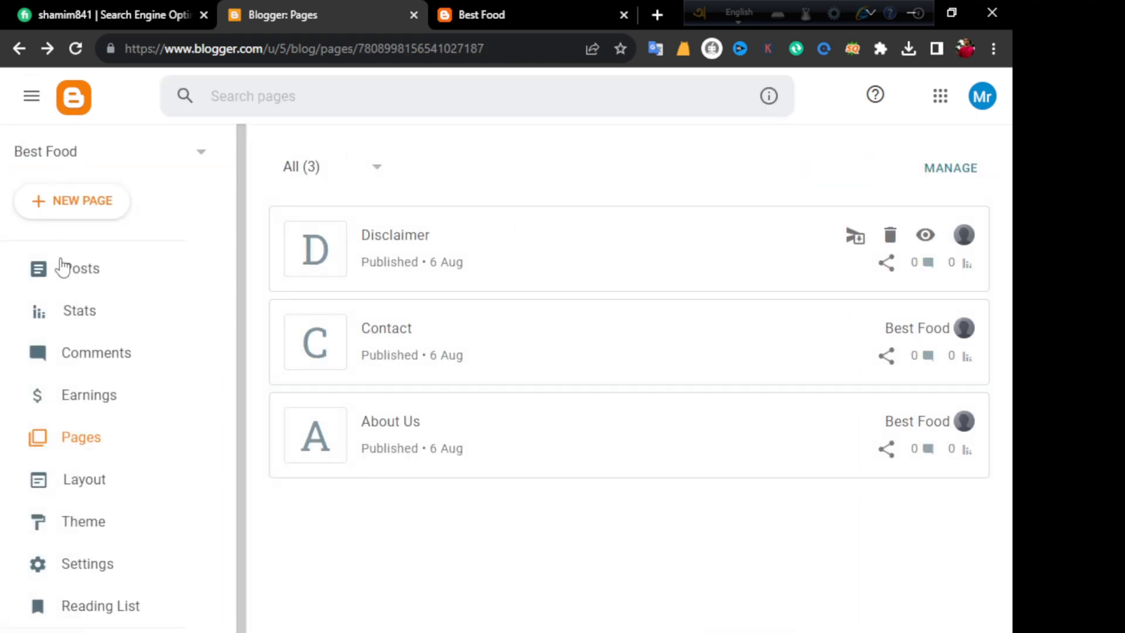
# Set the Categories gadget in the blog layout's right sidebar to display all labels, and save it.
pyautogui.click(87, 495)
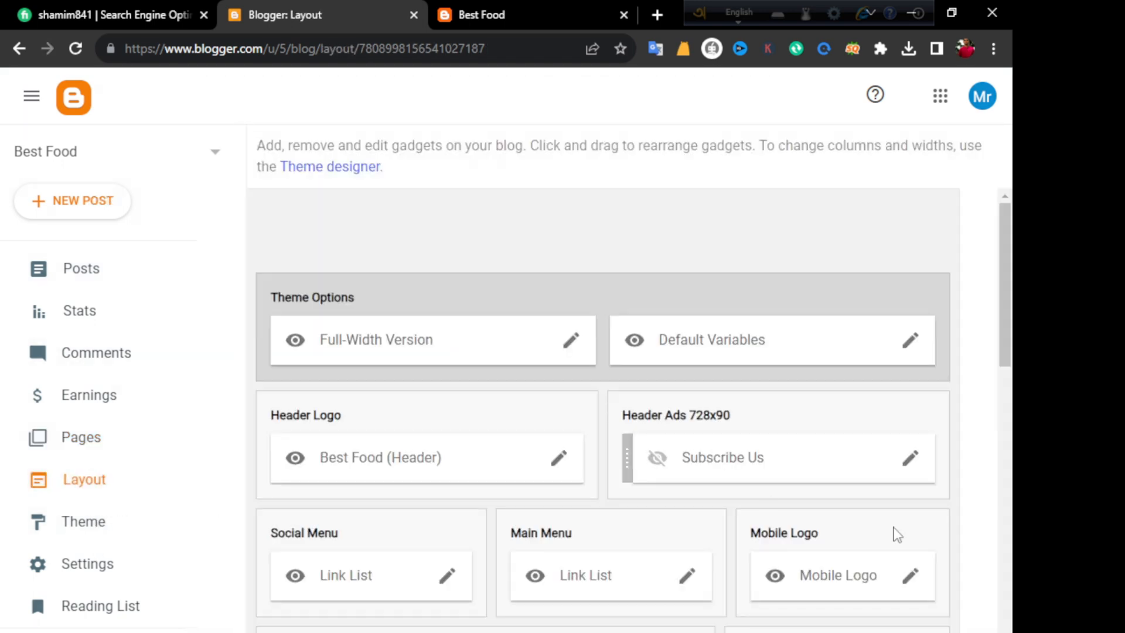
pyautogui.scroll(-3, 850, 406)
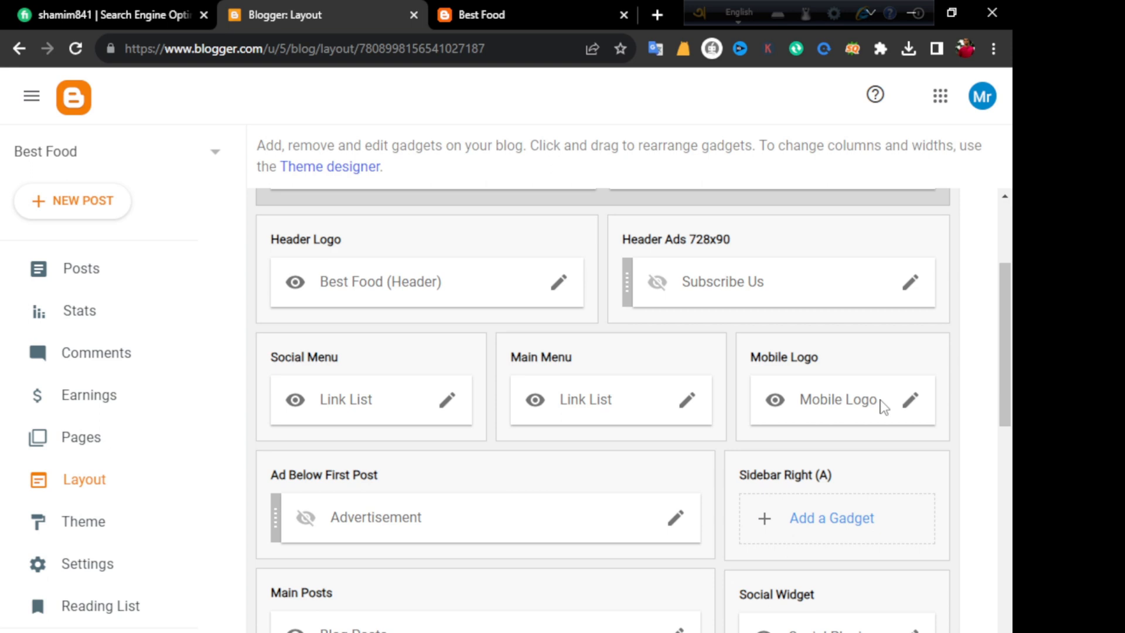
pyautogui.scroll(-4, 884, 406)
pyautogui.scroll(-3, 924, 525)
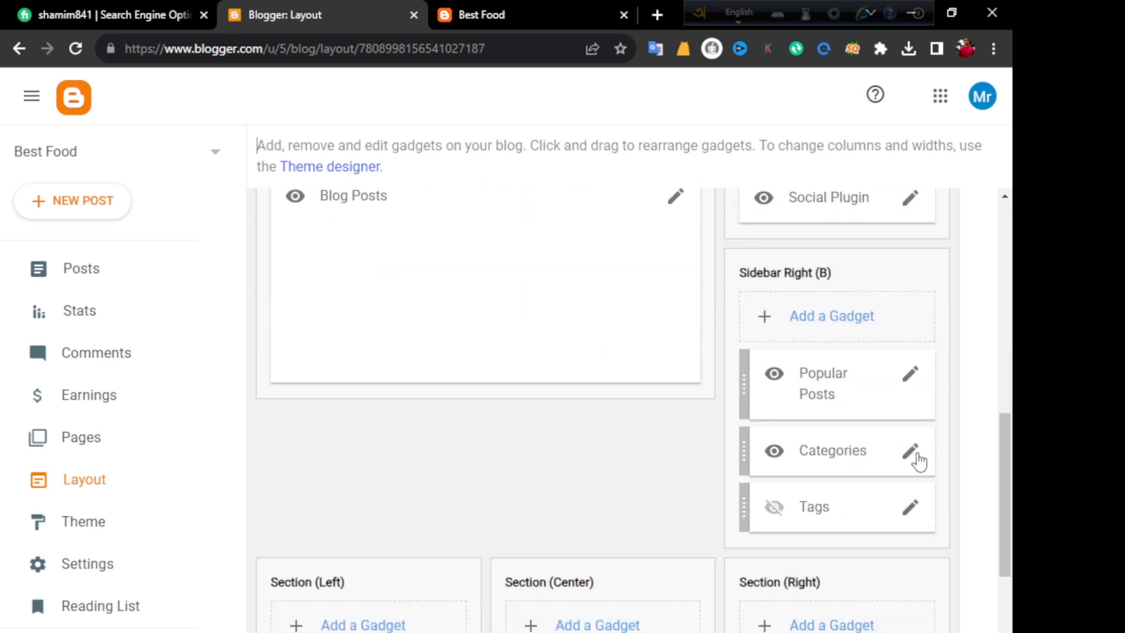
pyautogui.click(911, 452)
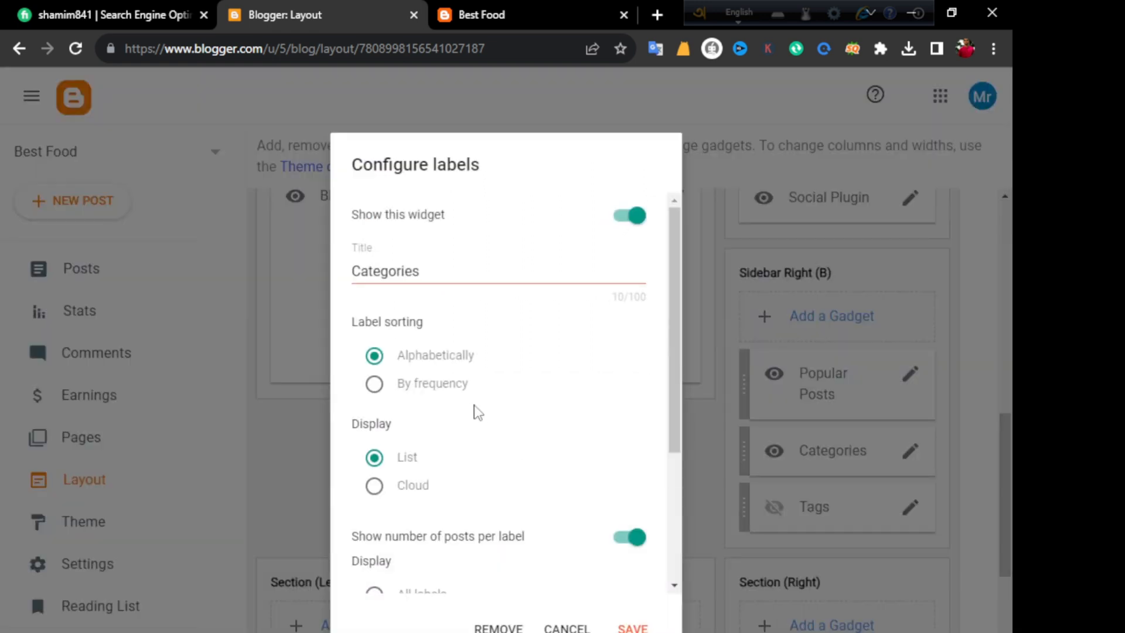
pyautogui.scroll(-3, 580, 452)
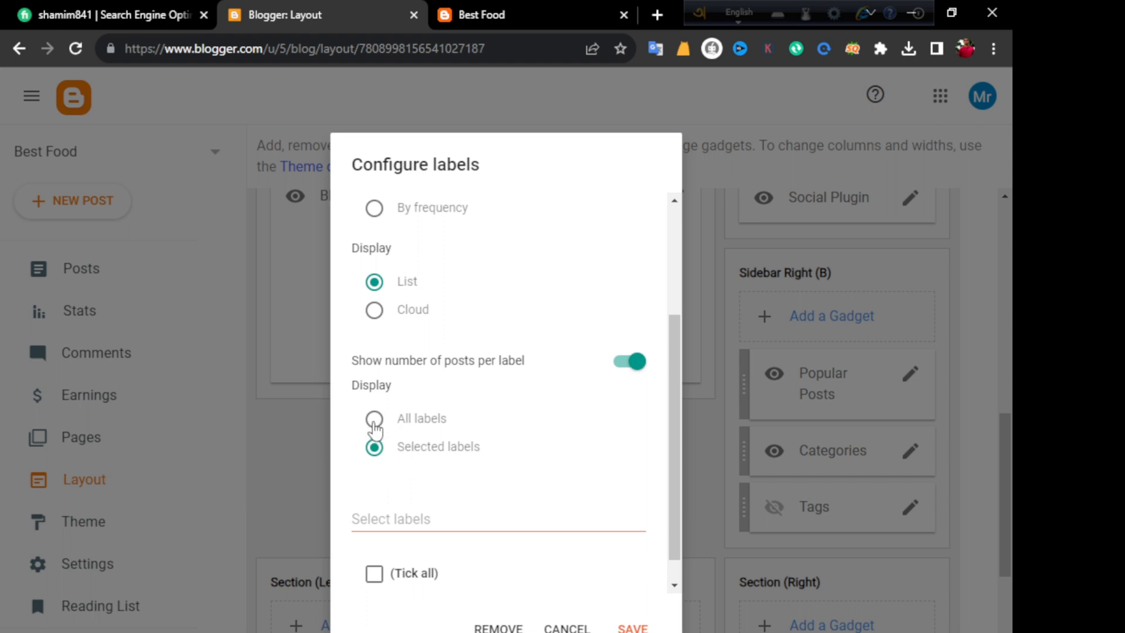
pyautogui.click(375, 420)
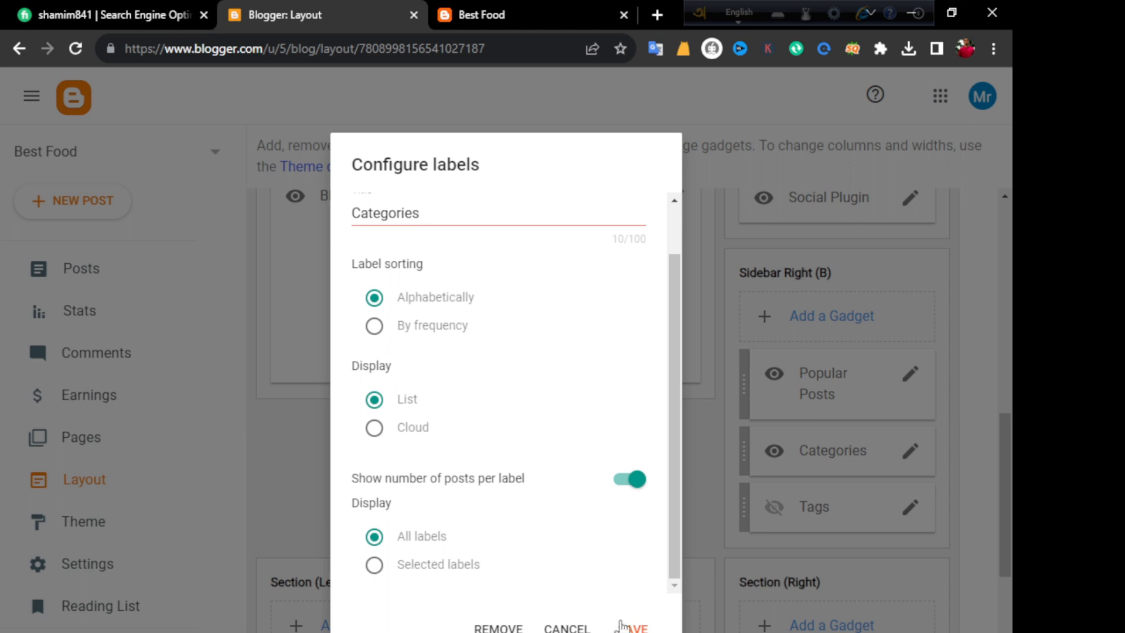
pyautogui.click(633, 629)
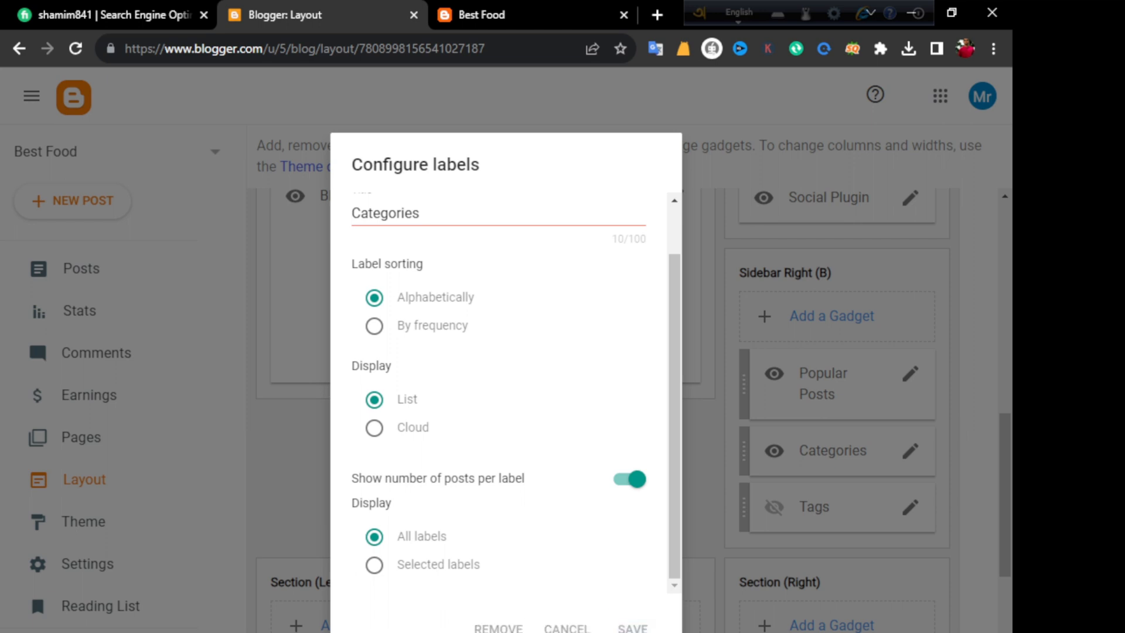
pyautogui.scroll(15, 410, 473)
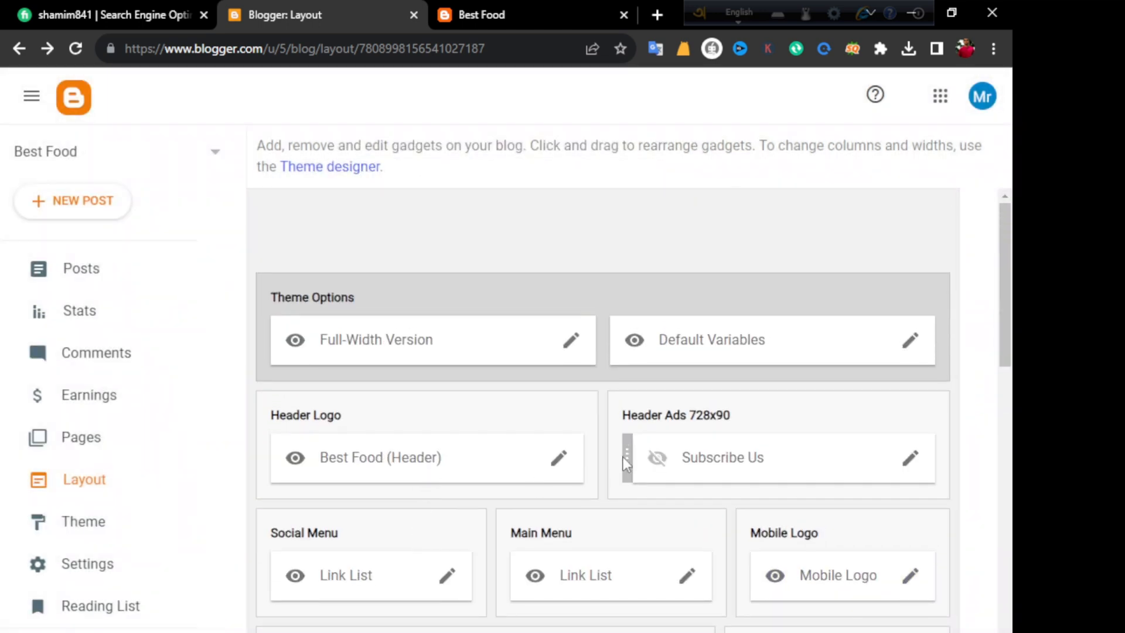
# Open the Most Popular FOODS in the World post to check its label, and return to the post list.
pyautogui.click(90, 276)
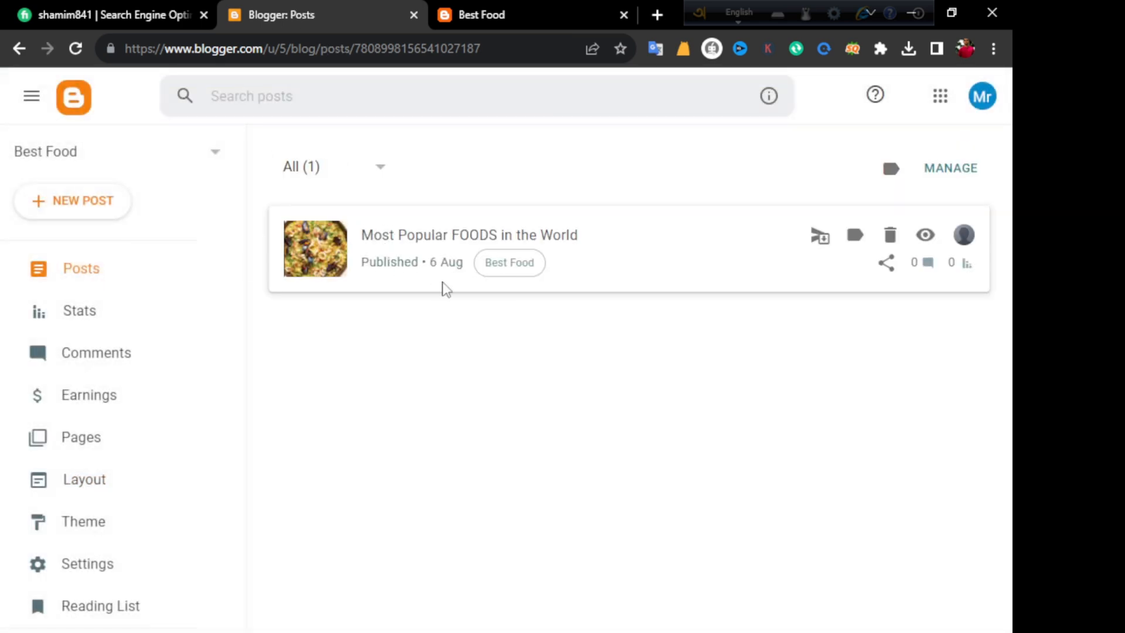
pyautogui.moveTo(535, 252)
pyautogui.click(587, 256)
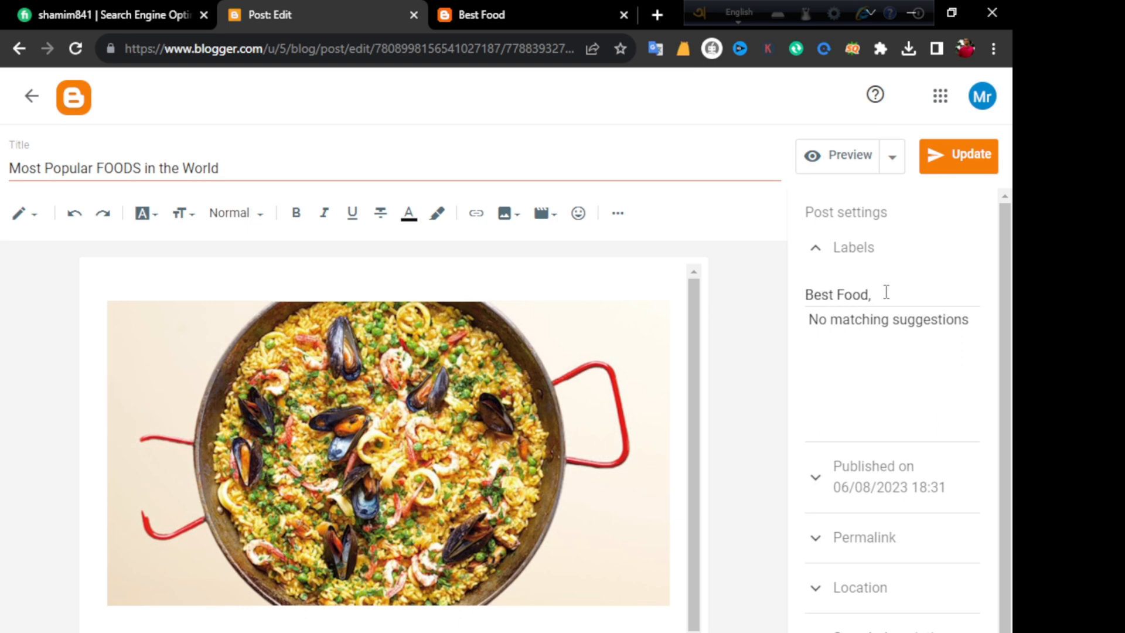
pyautogui.moveTo(882, 292); pyautogui.dragTo(828, 295)
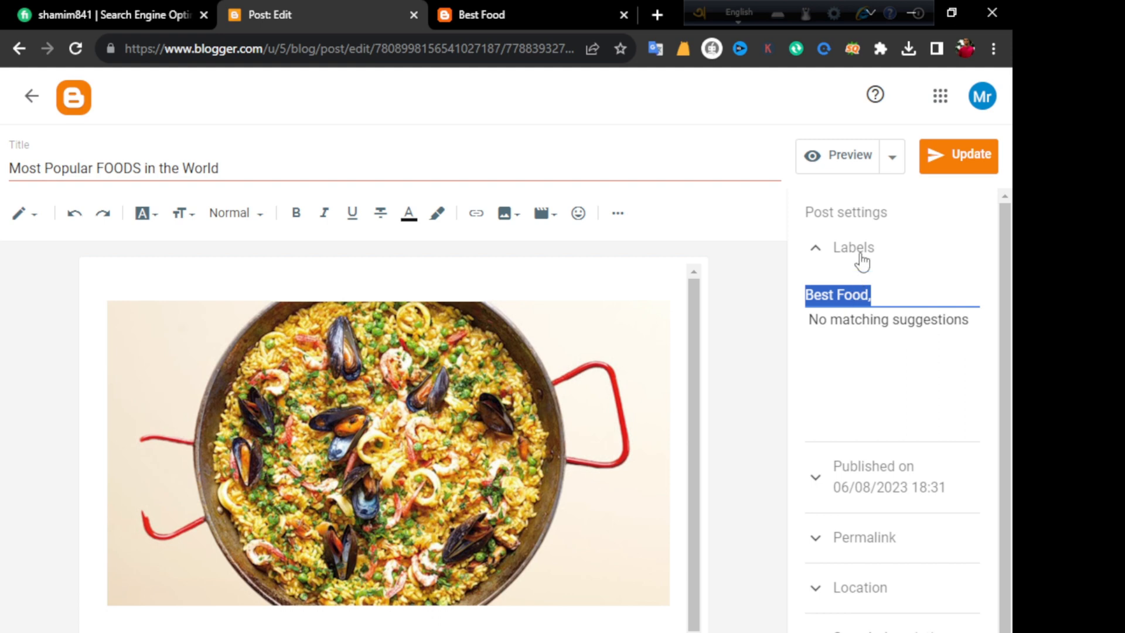
pyautogui.click(34, 97)
# Reload the live Best Food blog, examine the sidebar Categories section and view the posts under its Best Food category.
pyautogui.click(491, 9)
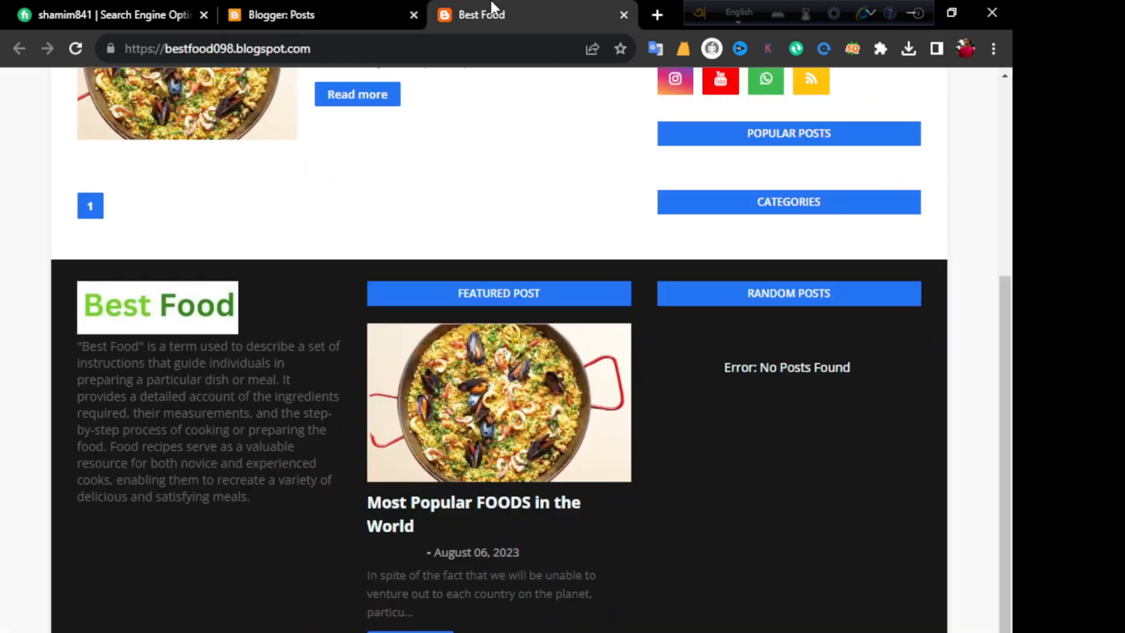
pyautogui.click(76, 48)
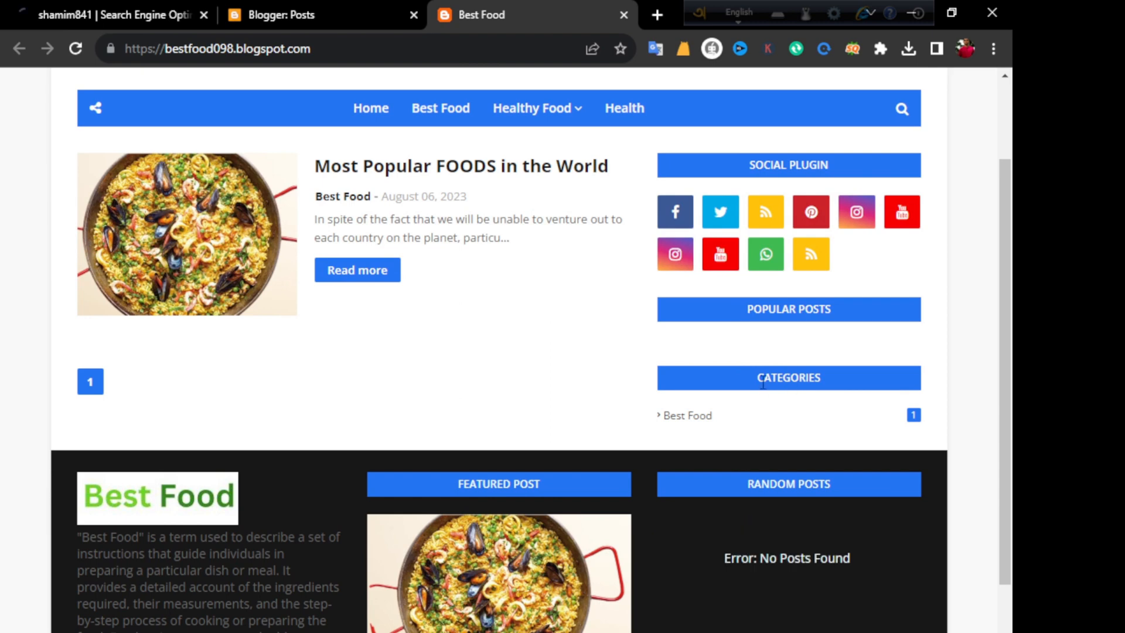
pyautogui.moveTo(763, 384); pyautogui.dragTo(827, 383)
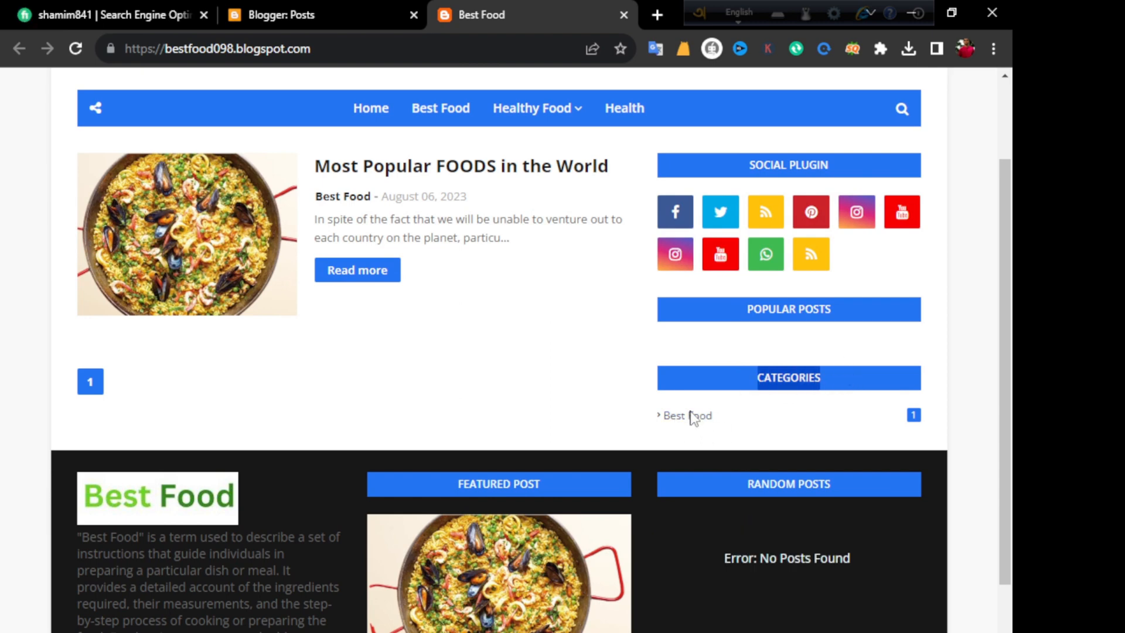
pyautogui.scroll(2, 690, 420)
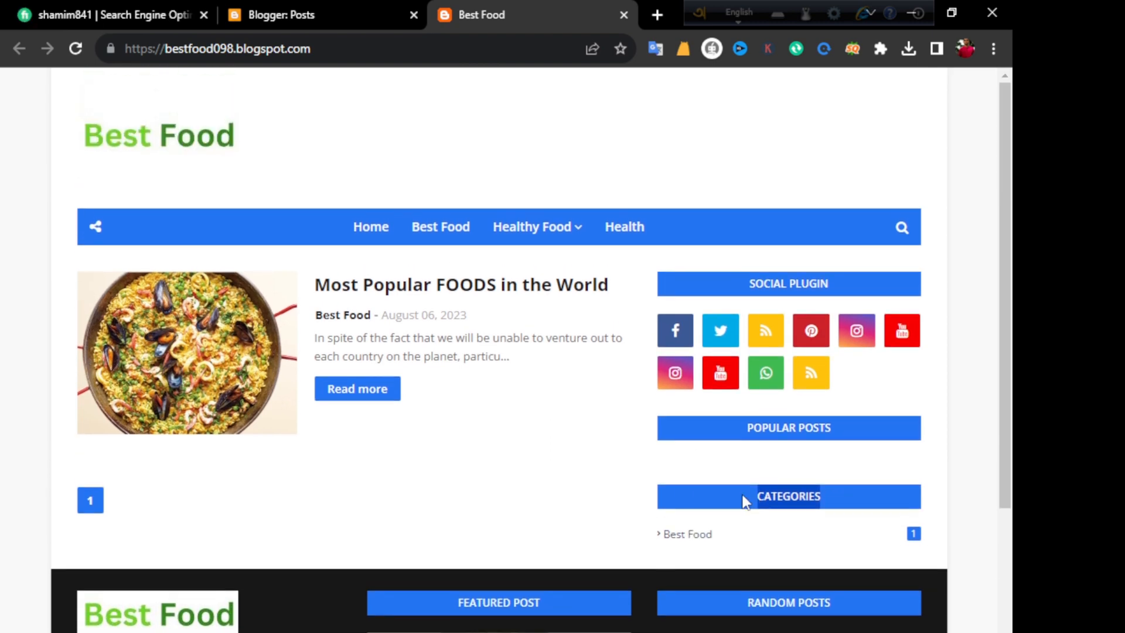
pyautogui.click(691, 540)
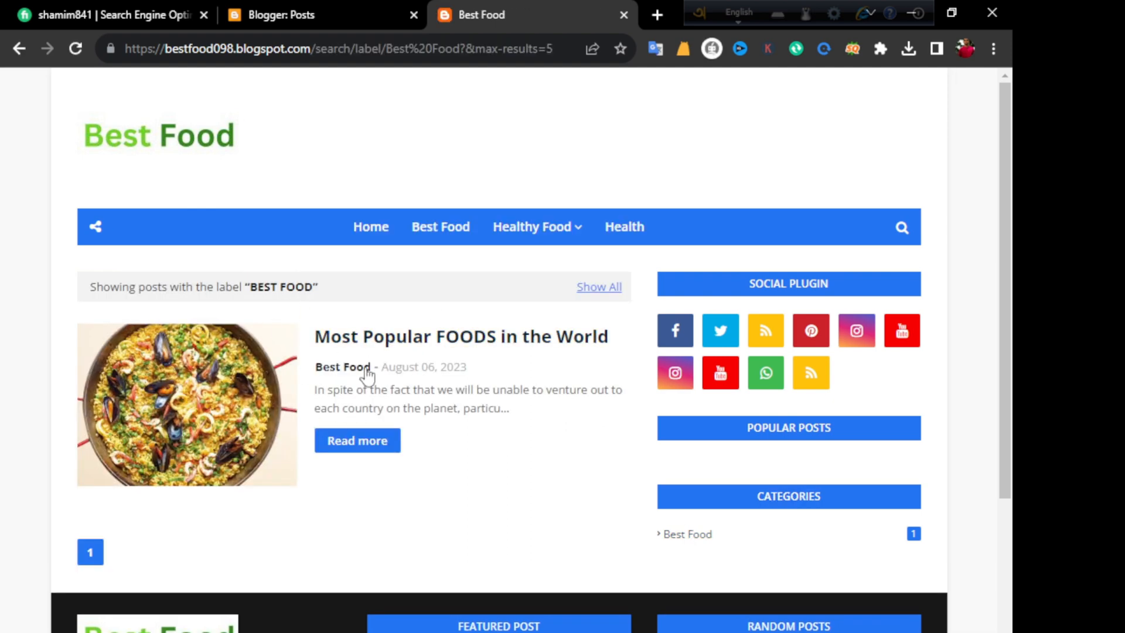
pyautogui.click(318, 9)
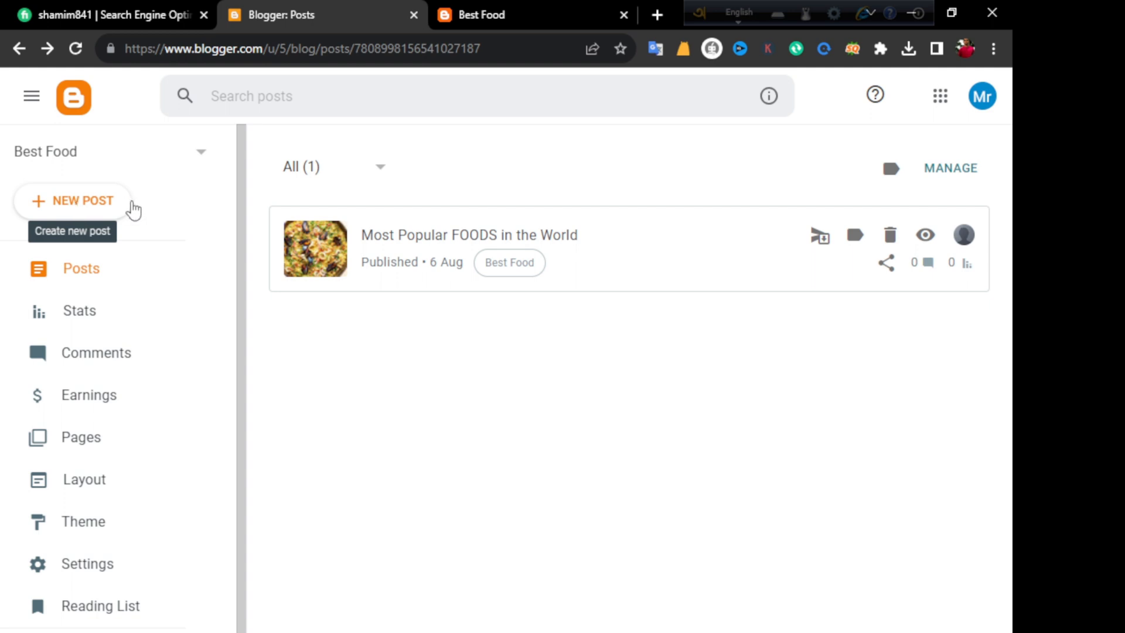
pyautogui.click(516, 9)
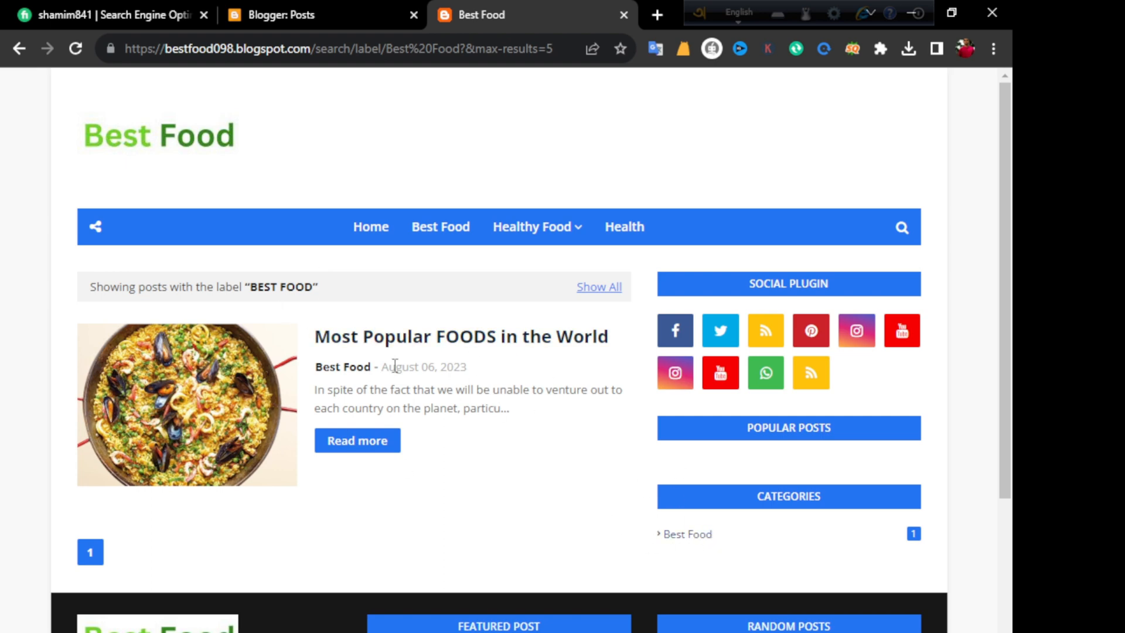
# Copy the link address of the sidebar's Best Food category and try the Best Food item in the main menu.
pyautogui.rightClick(687, 544)
pyautogui.click(389, 182)
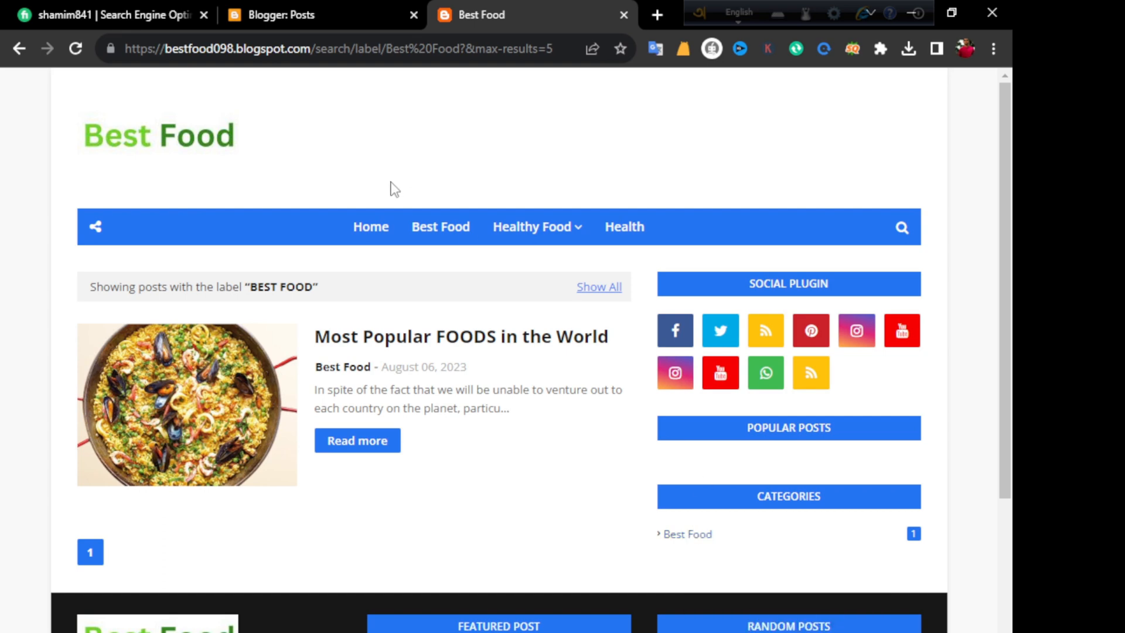
pyautogui.click(438, 237)
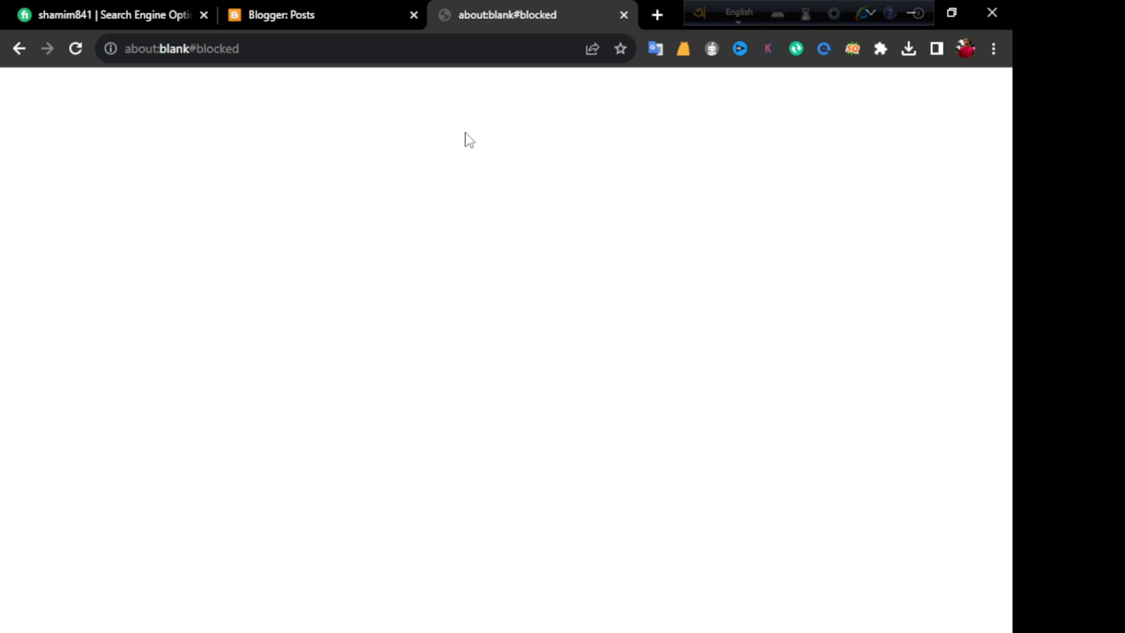
# Return to Blogger and open the Main Menu gadget's link list from the blog layout.
pyautogui.click(292, 8)
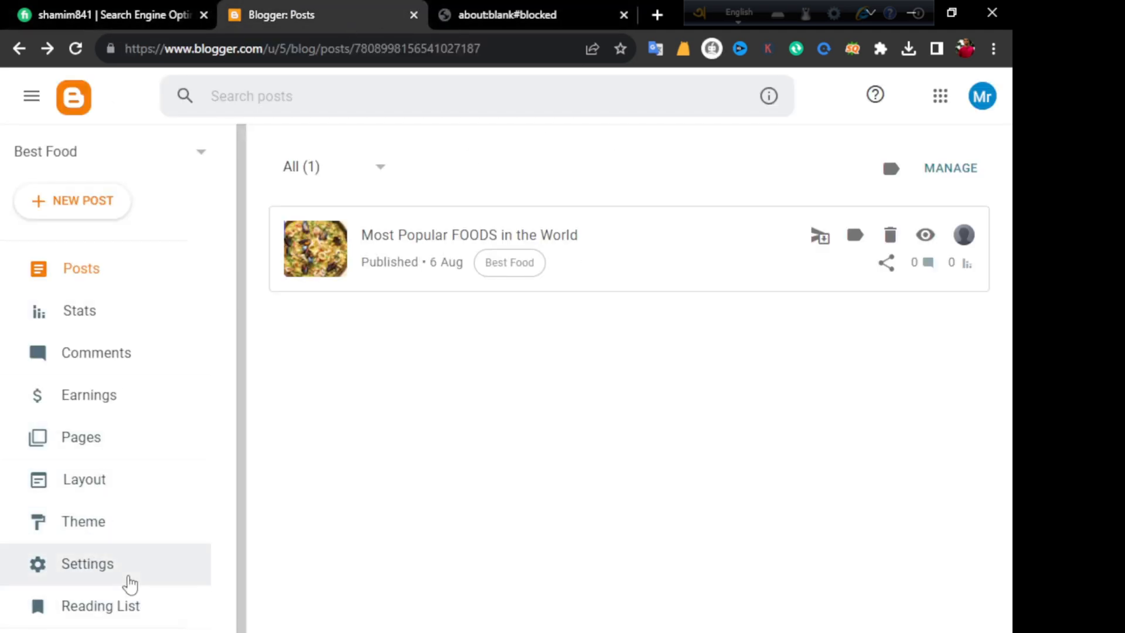
pyautogui.scroll(-1, 124, 580)
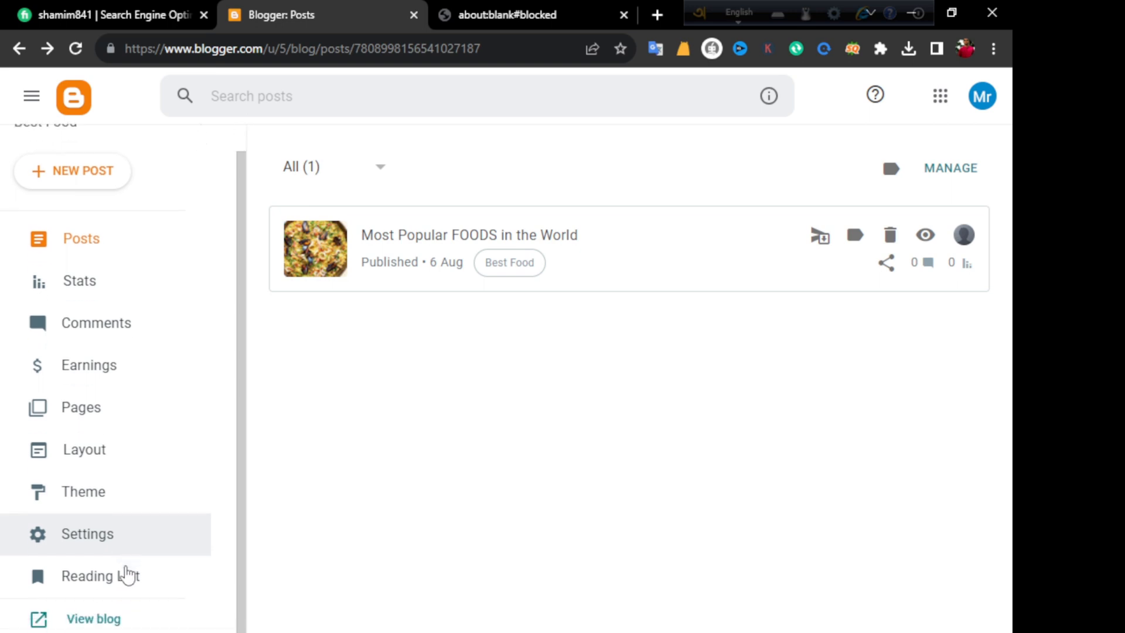
pyautogui.click(99, 451)
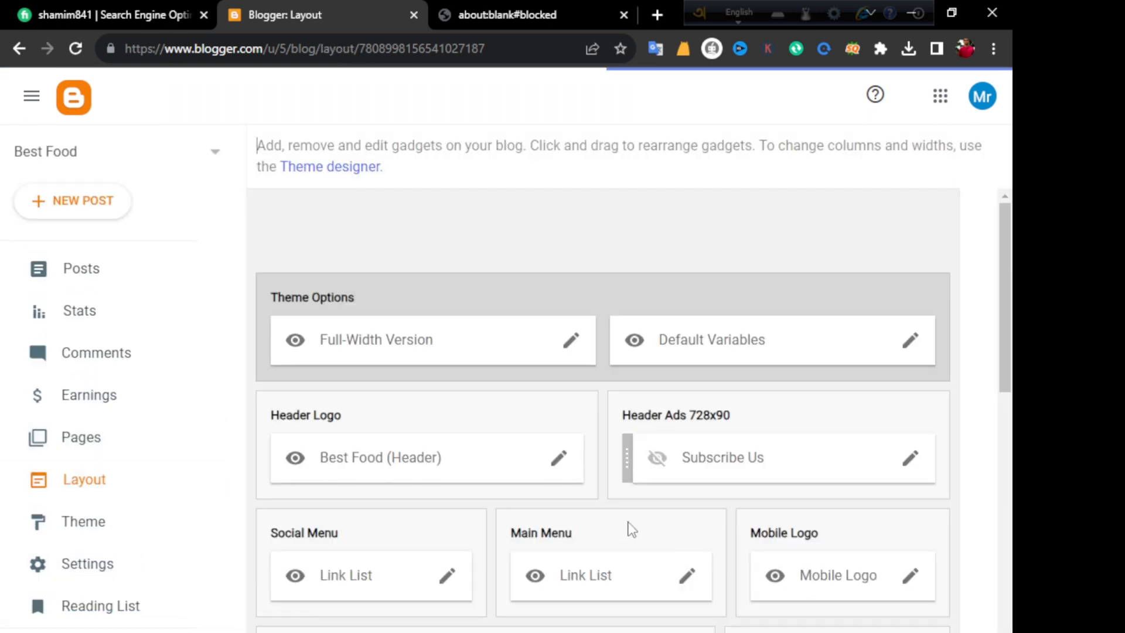
pyautogui.scroll(-5, 656, 498)
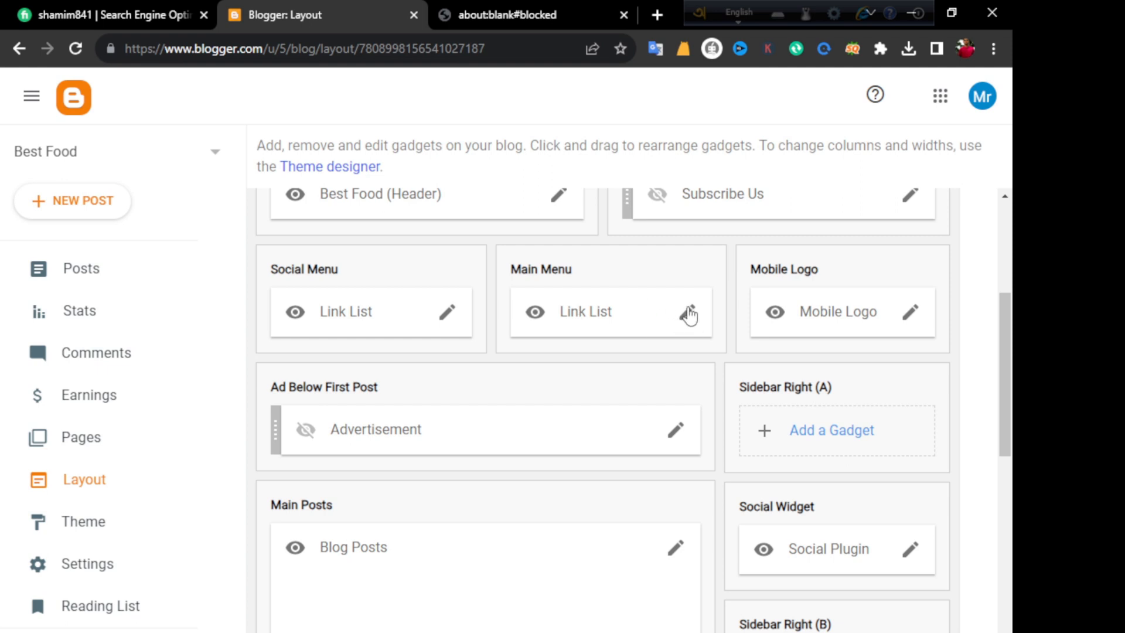
pyautogui.click(686, 314)
pyautogui.scroll(-4, 497, 500)
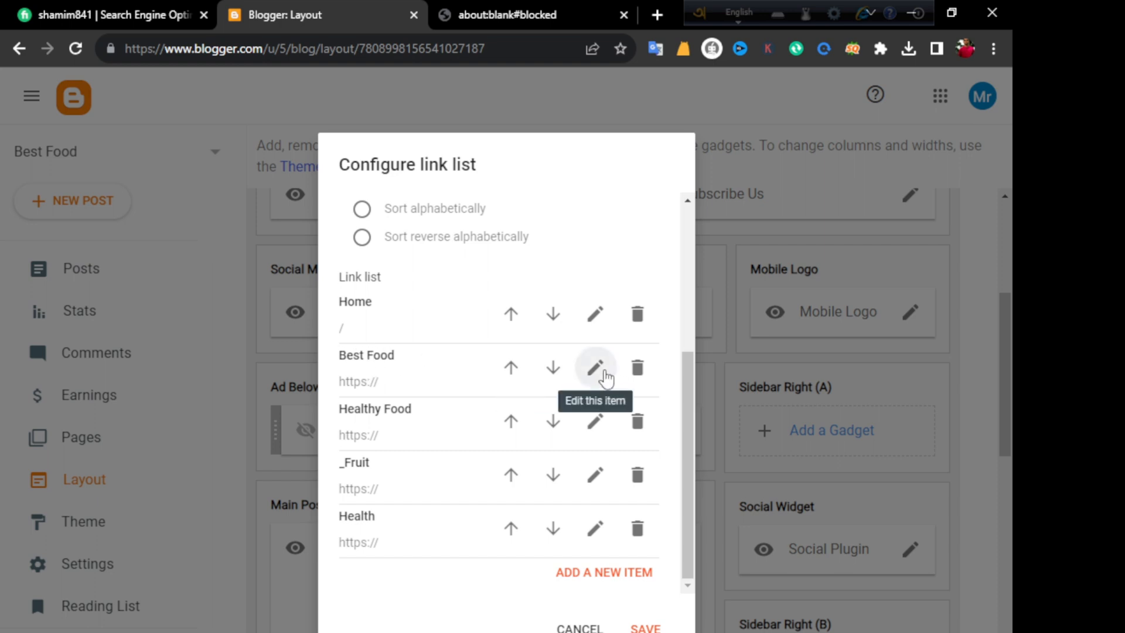
pyautogui.click(597, 369)
pyautogui.scroll(-3, 586, 393)
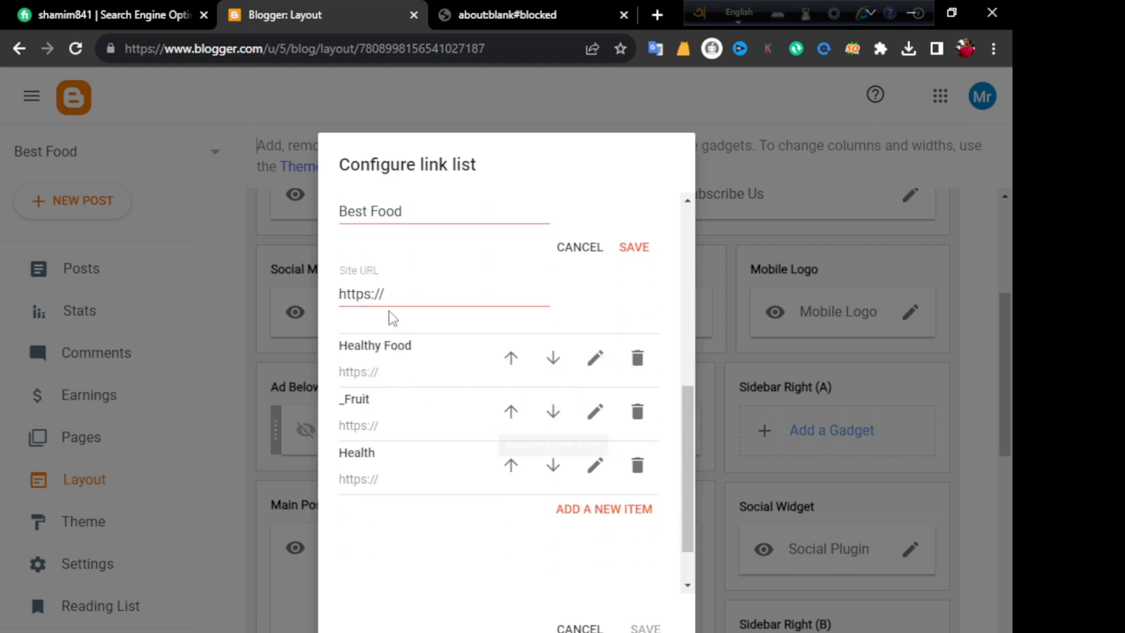
pyautogui.moveTo(390, 317); pyautogui.dragTo(305, 314)
pyautogui.rightClick(373, 293)
pyautogui.click(438, 392)
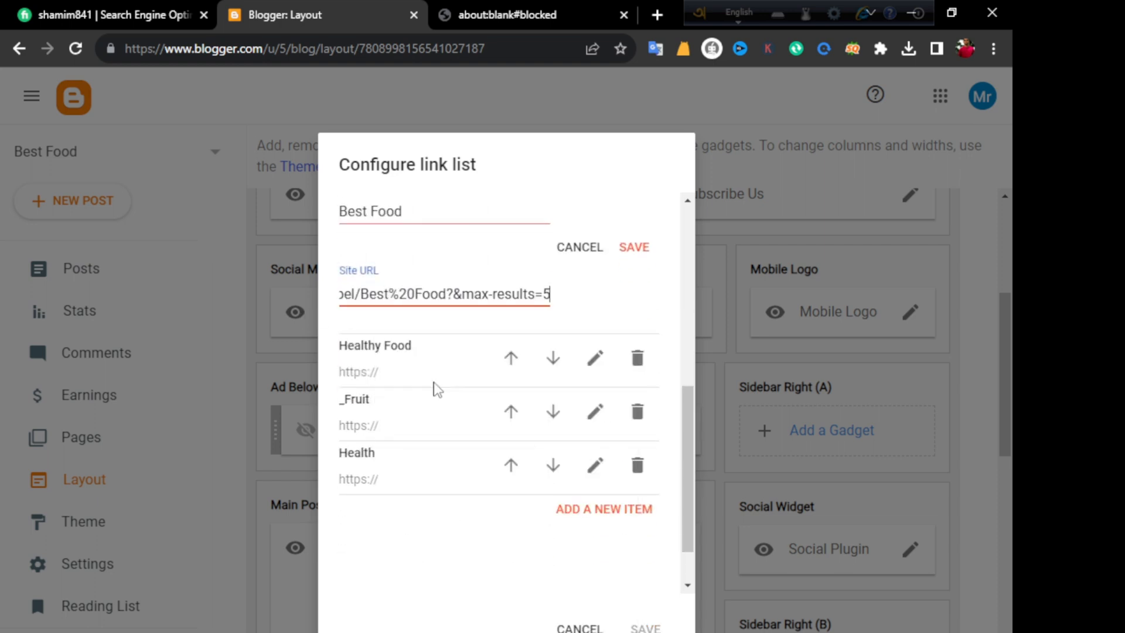
pyautogui.scroll(3, 462, 289)
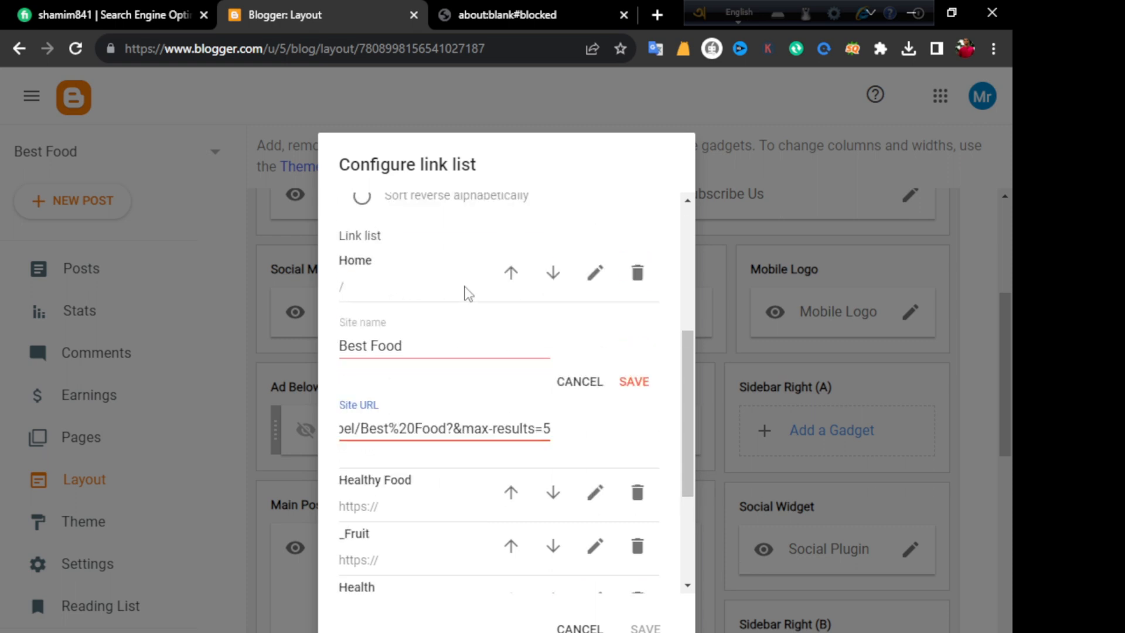
pyautogui.click(634, 423)
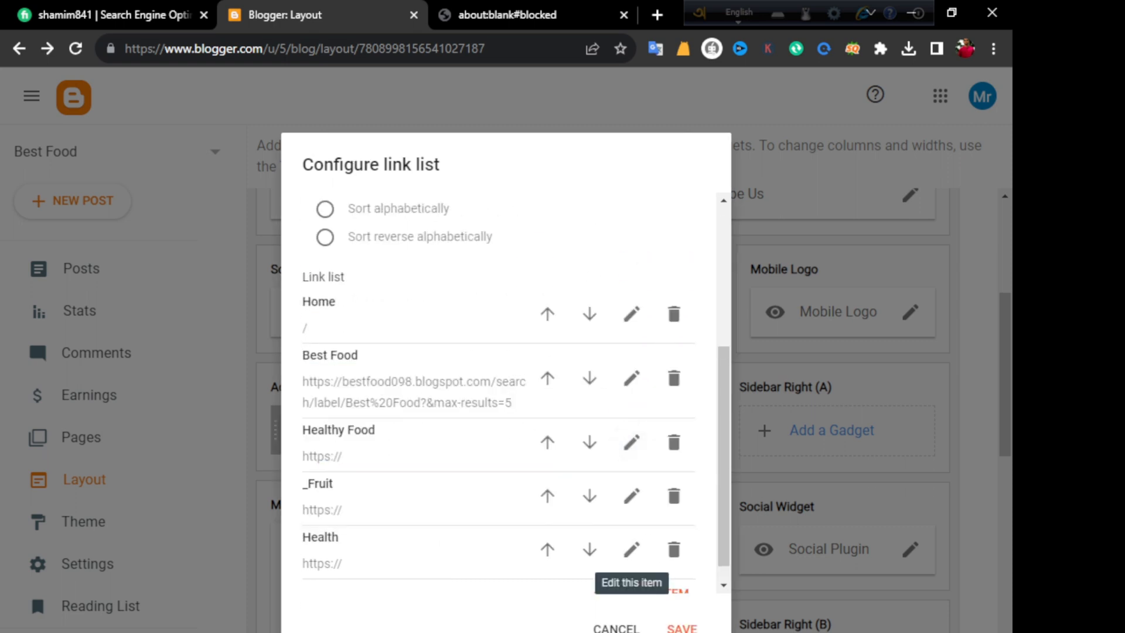
pyautogui.click(683, 627)
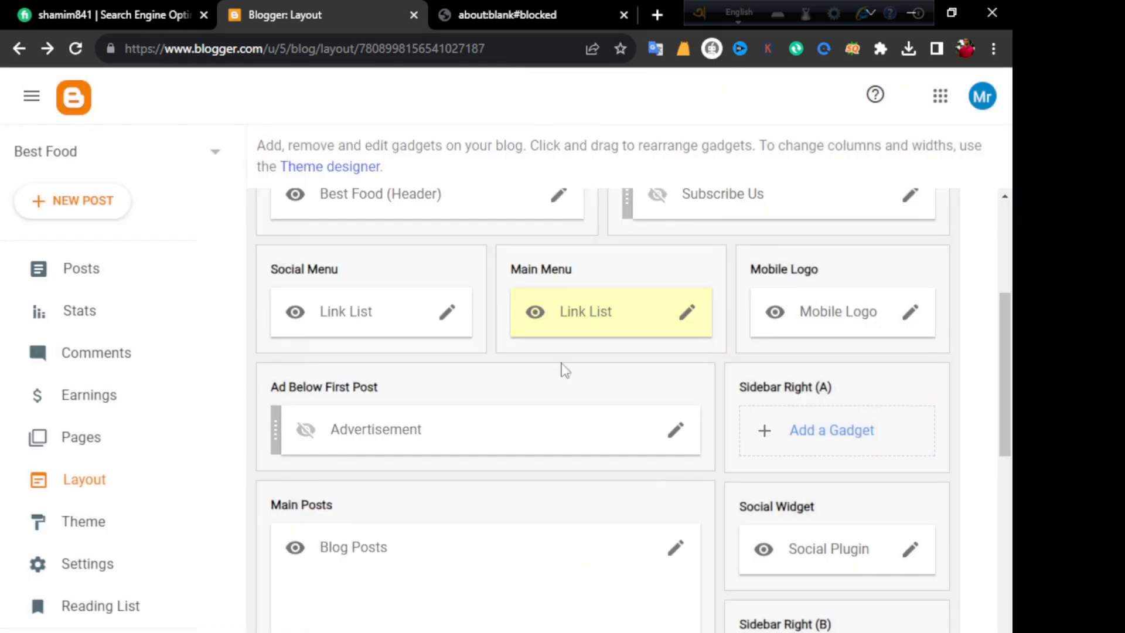
# View the live blog from Blogger, close the blocked blank tab and reload the blog's home page.
pyautogui.click(509, 10)
pyautogui.click(300, 9)
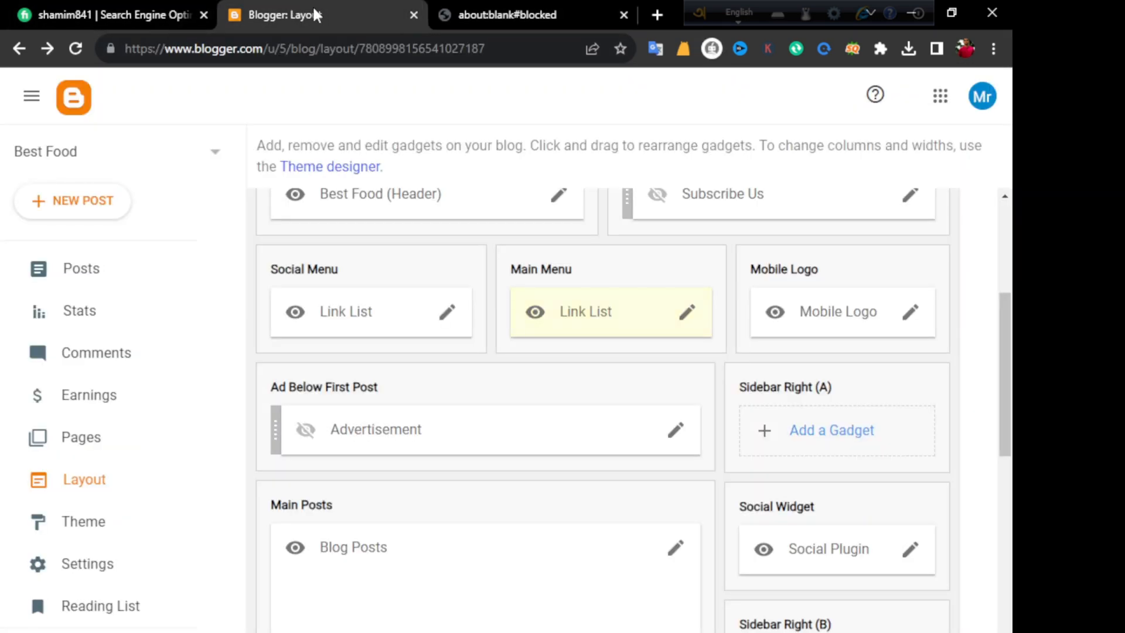
pyautogui.scroll(-1, 94, 609)
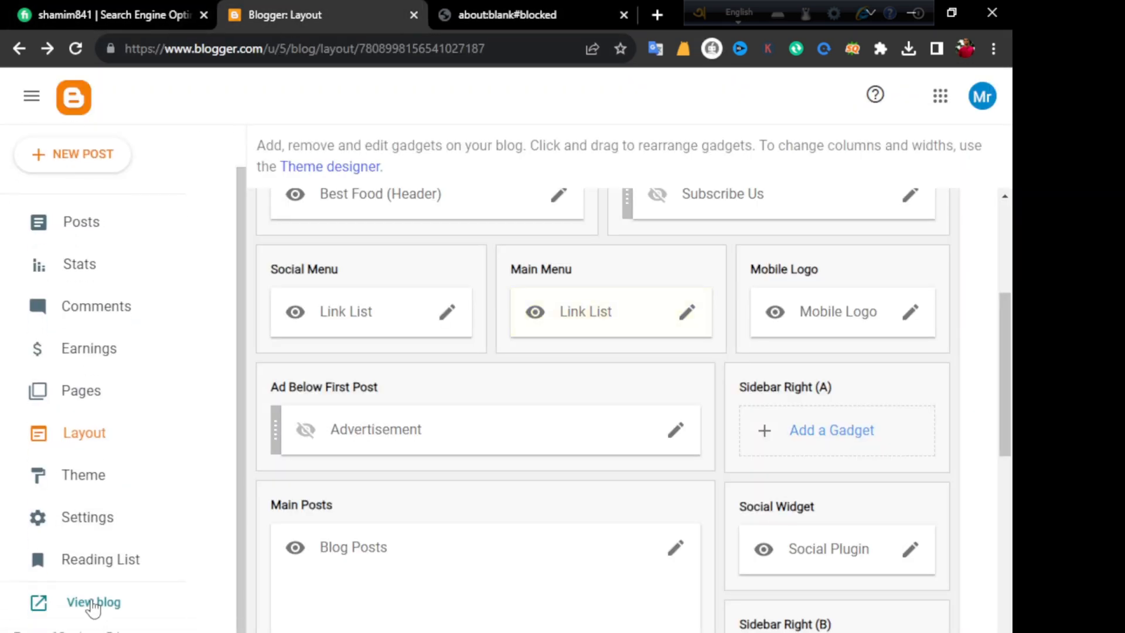
pyautogui.click(92, 604)
pyautogui.click(616, 12)
pyautogui.click(556, 22)
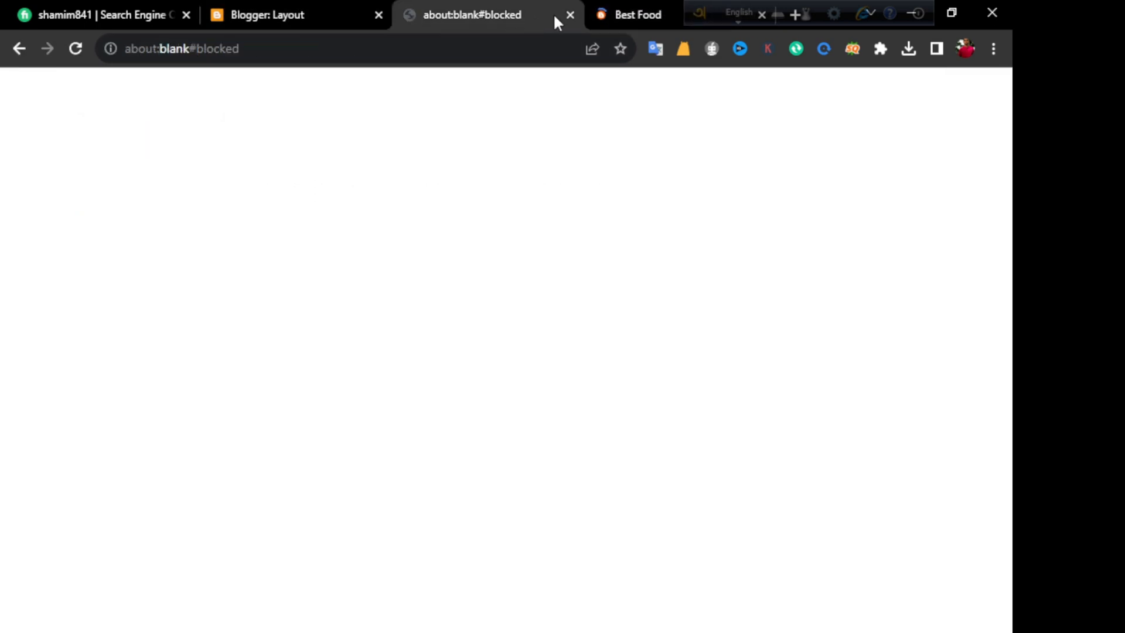
pyautogui.click(570, 14)
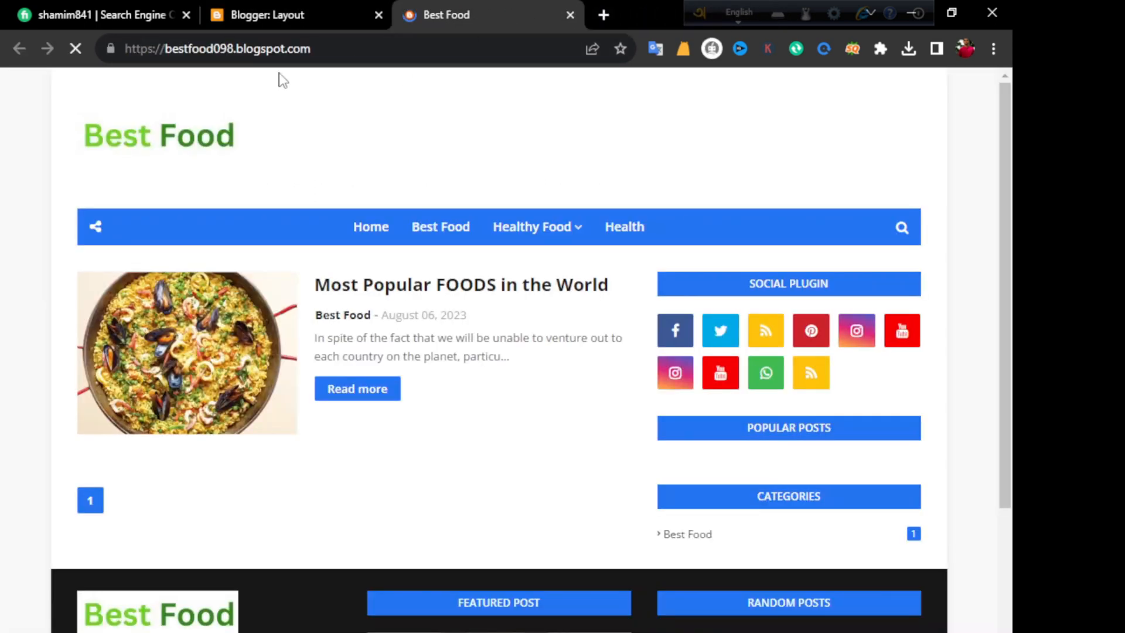
pyautogui.click(76, 49)
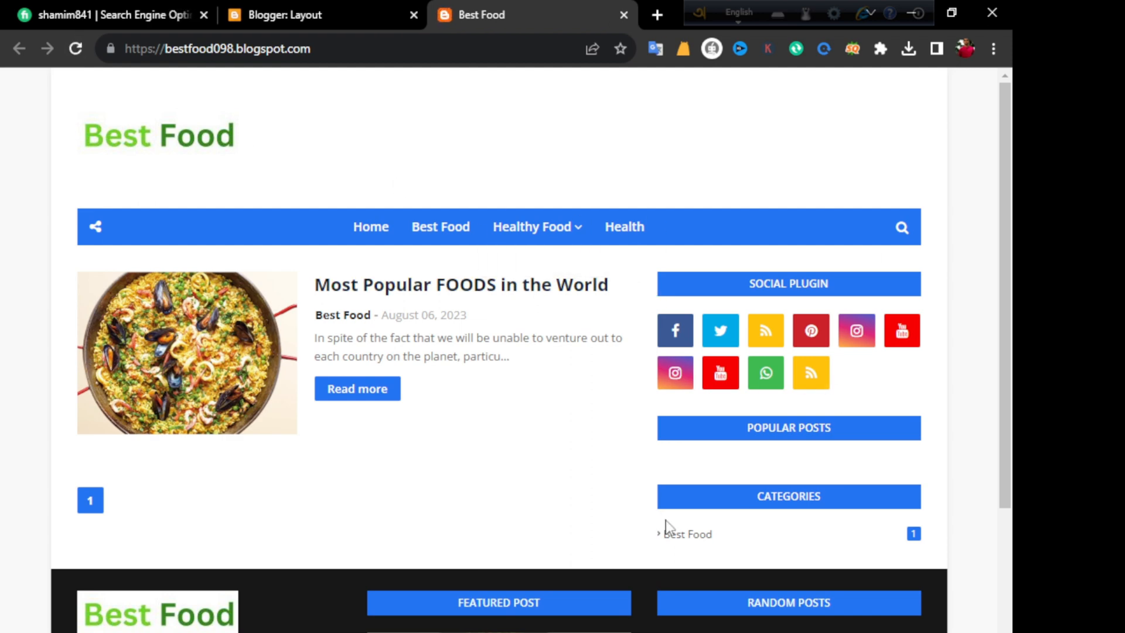
# Try the Best Food item in the live blog's main menu and return to the Blogger layout.
pyautogui.click(437, 229)
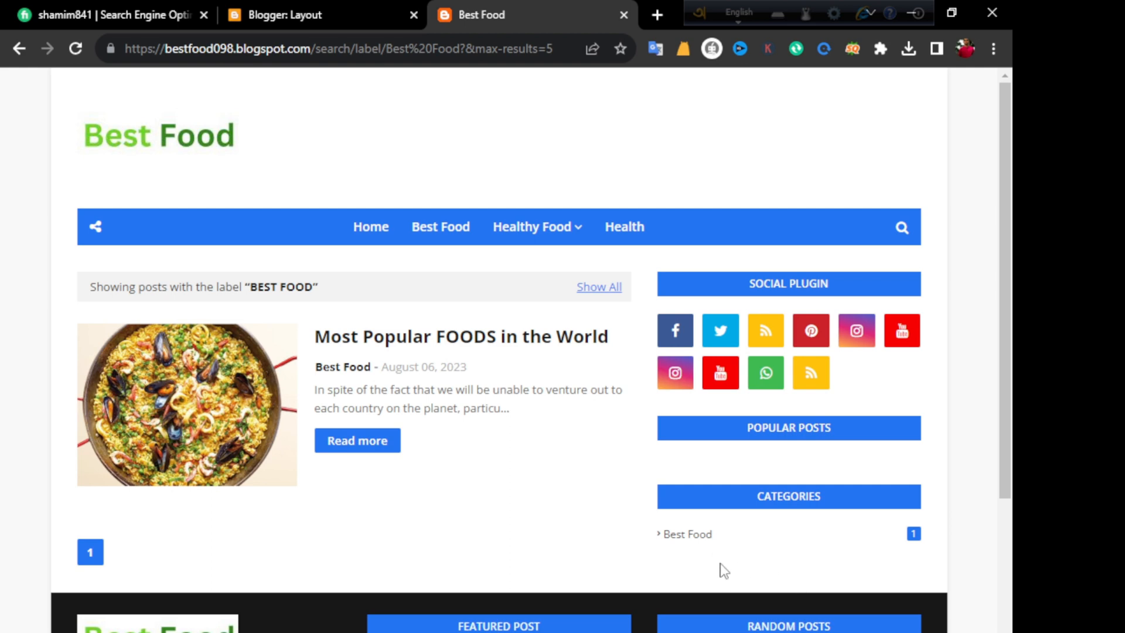
pyautogui.click(314, 3)
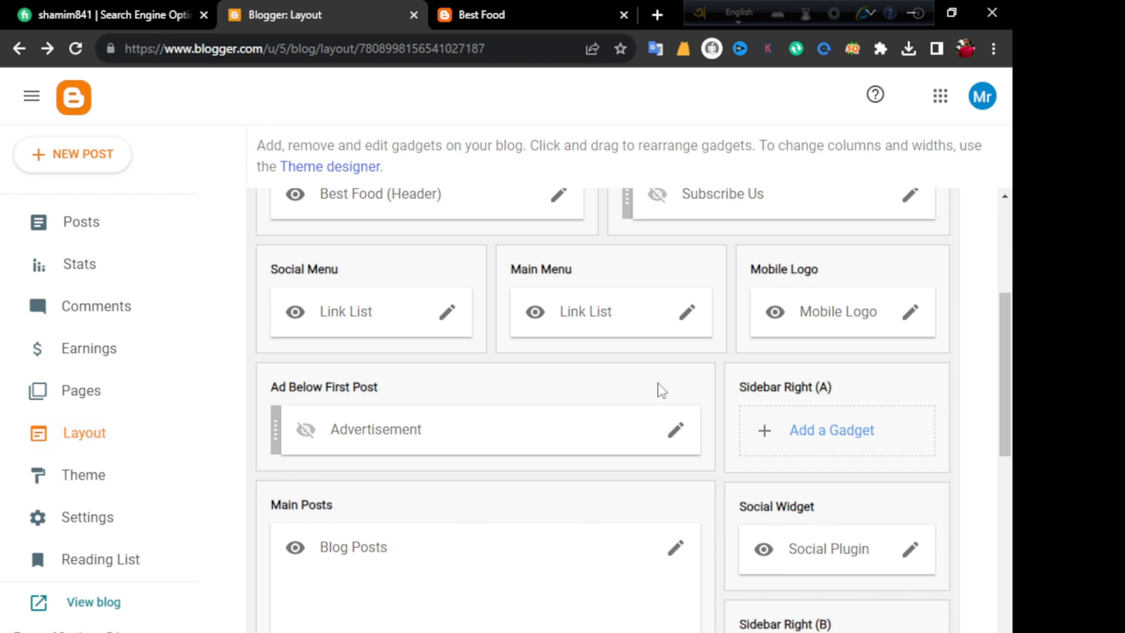
# Review the items and URLs in the Main Menu gadget's link list and save the list without edits.
pyautogui.click(689, 320)
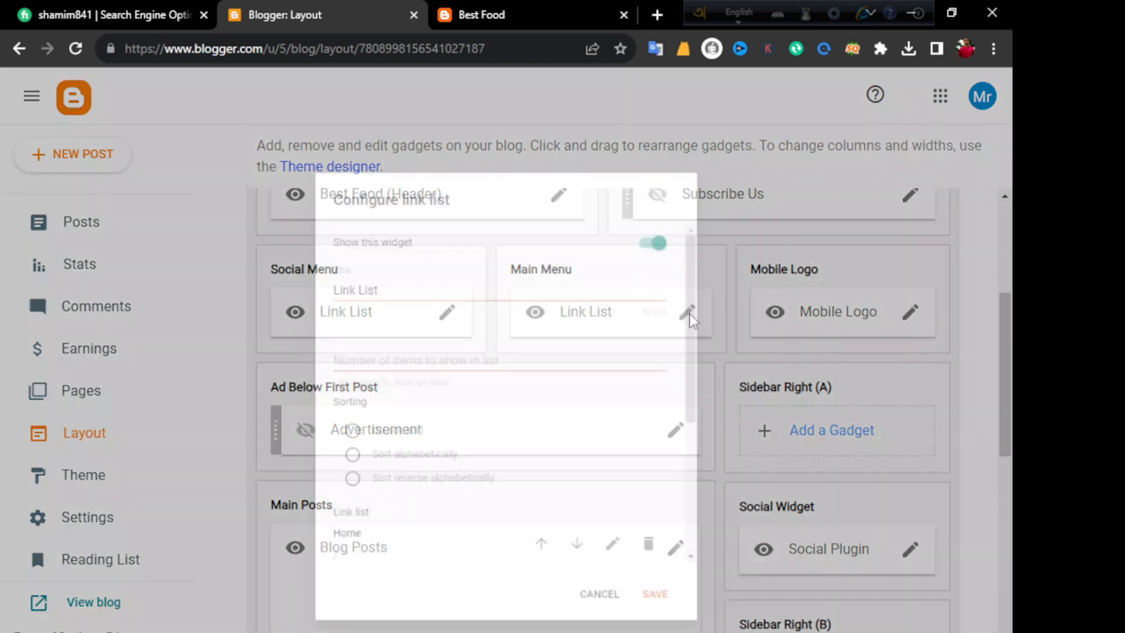
pyautogui.scroll(-5, 547, 495)
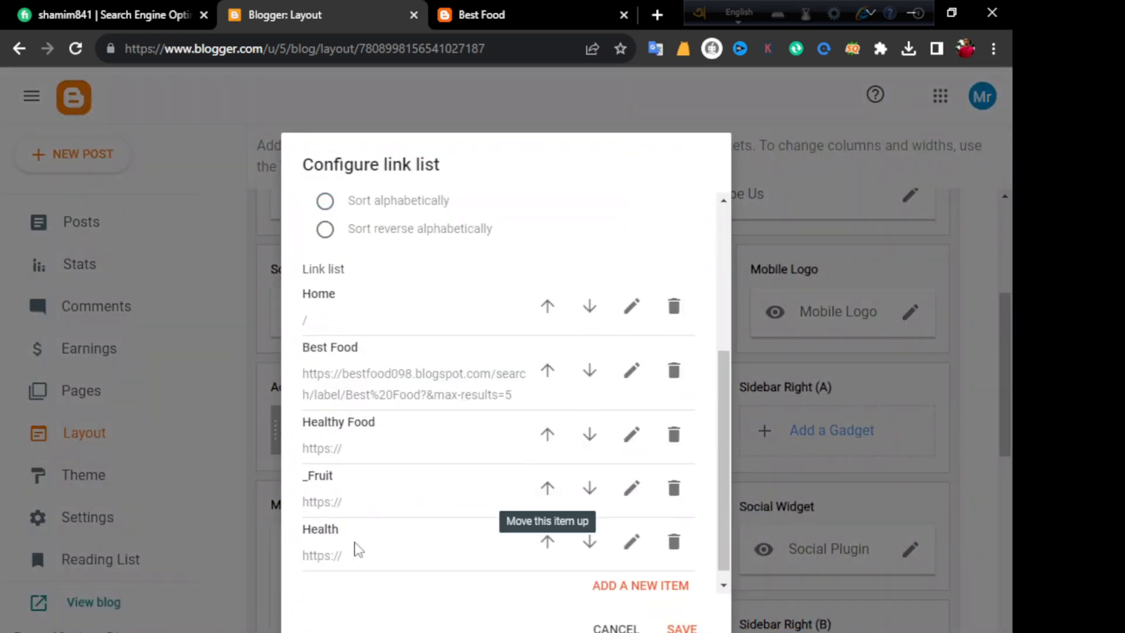
pyautogui.scroll(-1, 361, 509)
pyautogui.click(680, 628)
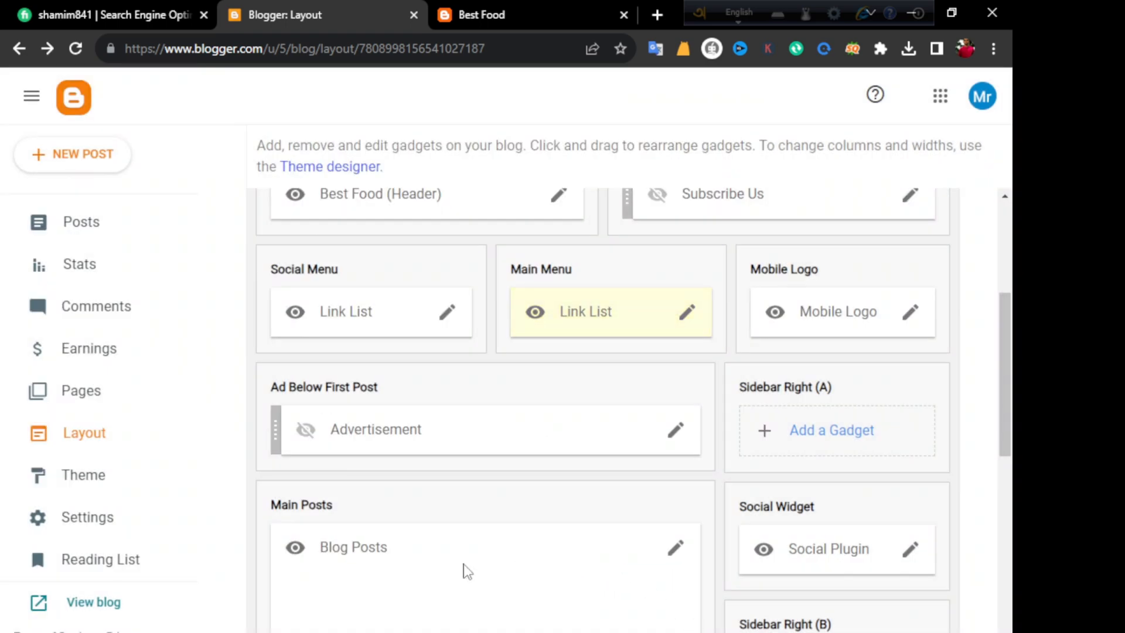
# Open the Best Food blog's list of pages from the layout.
pyautogui.scroll(5, 467, 571)
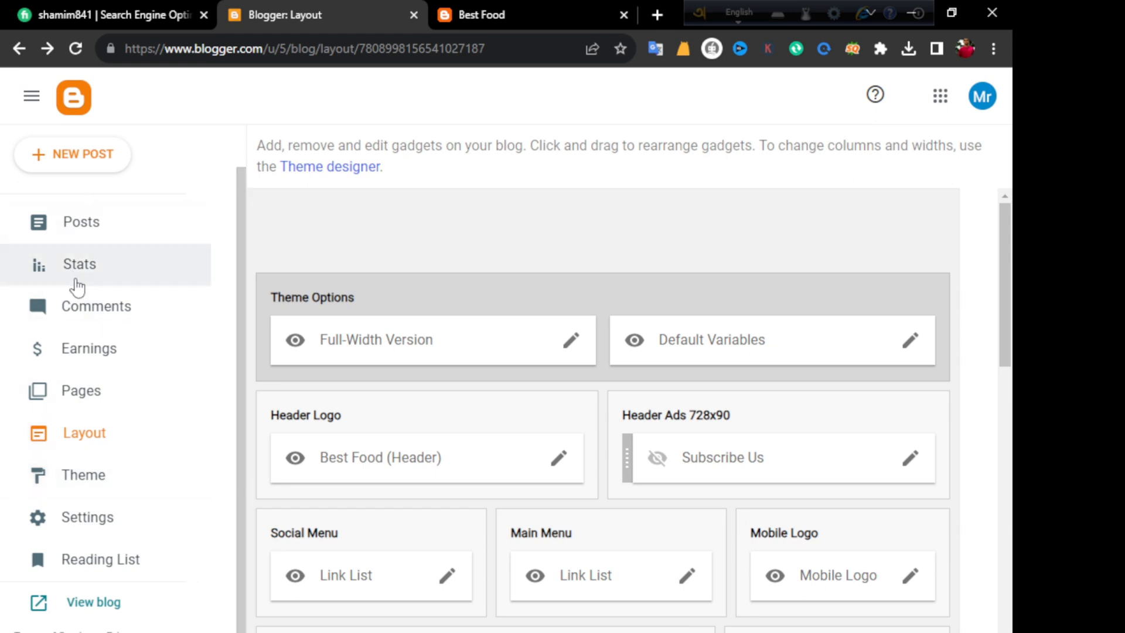
pyautogui.scroll(1, 76, 284)
pyautogui.click(82, 449)
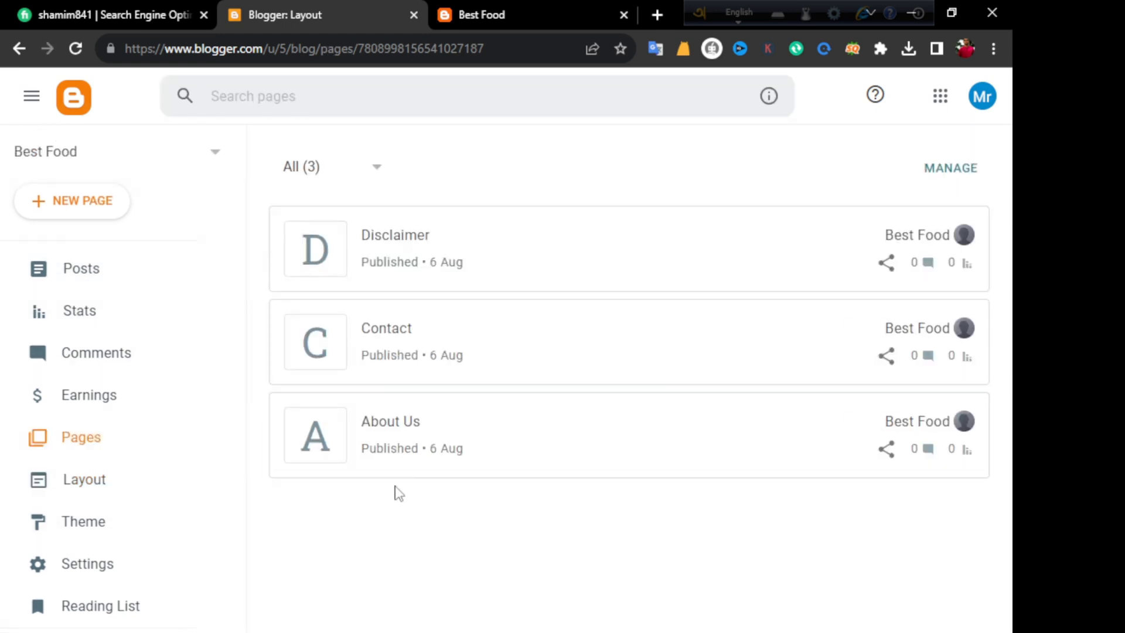